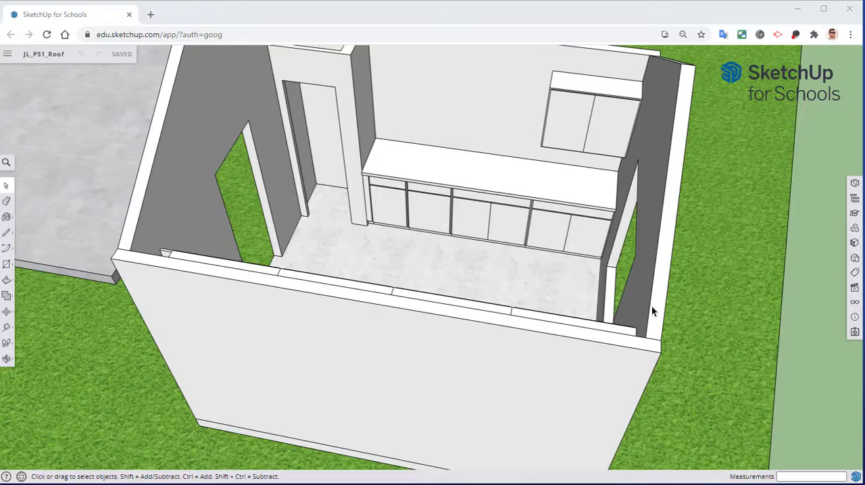
Lock the wall group that contains the window opening beside the kitchen cabinets.
middle_click_drag(651, 311, 520, 108)
scroll(501, 252, "up", 5)
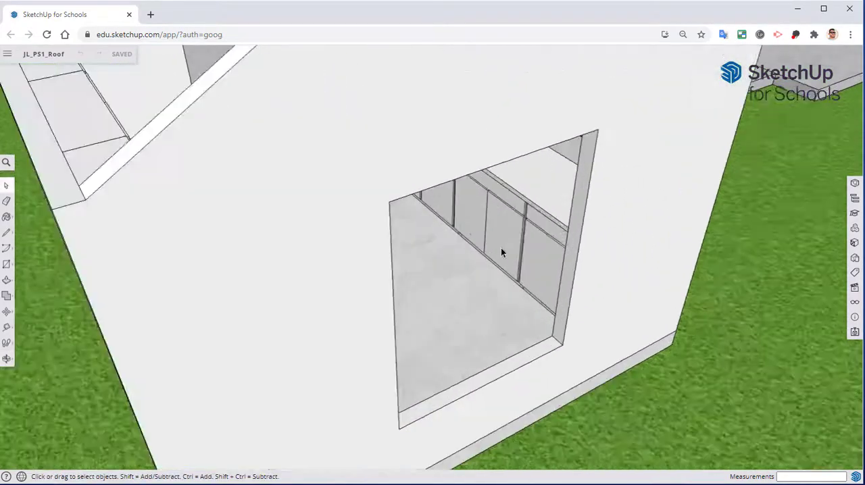
scroll(500, 248, "up", 3)
middle_click_drag(501, 248, 505, 101, "shift")
scroll(555, 196, "up", 3)
middle_click_drag(577, 174, 610, 222, "shift")
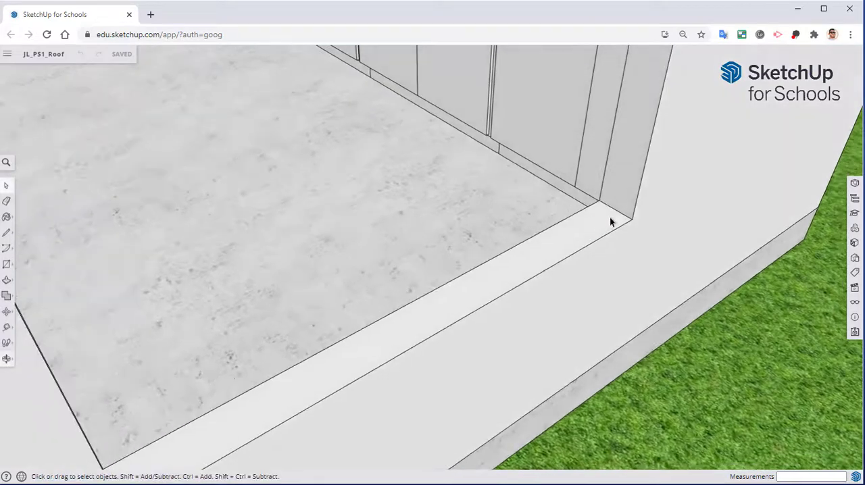
right_click(674, 174)
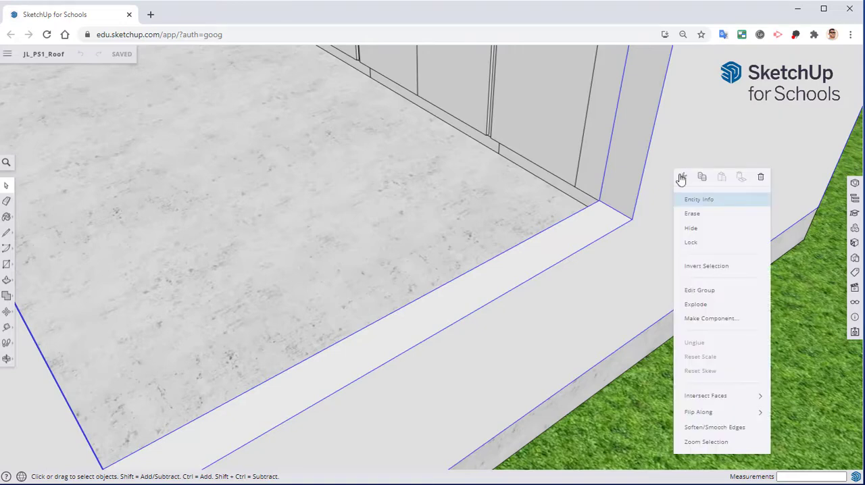
left_click(695, 242)
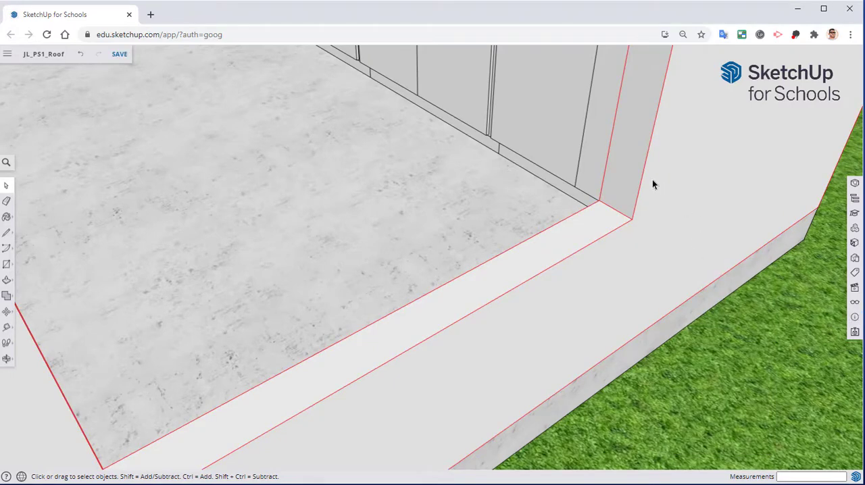
left_click(690, 224)
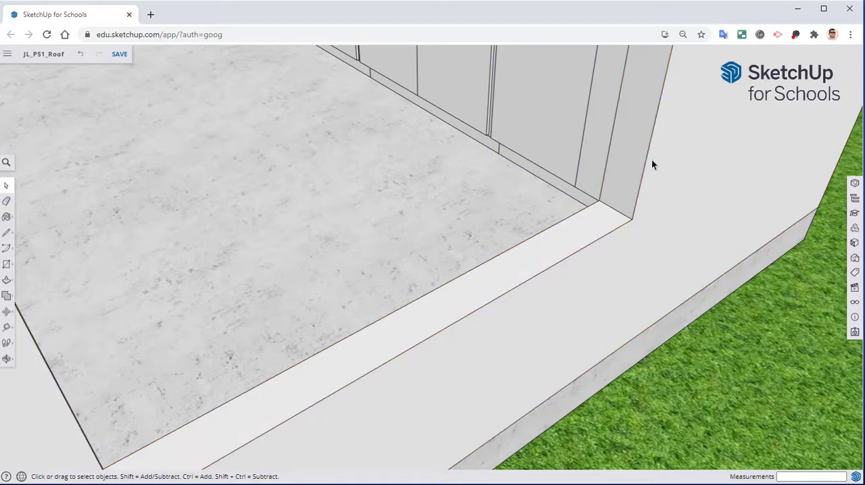
left_click(672, 174)
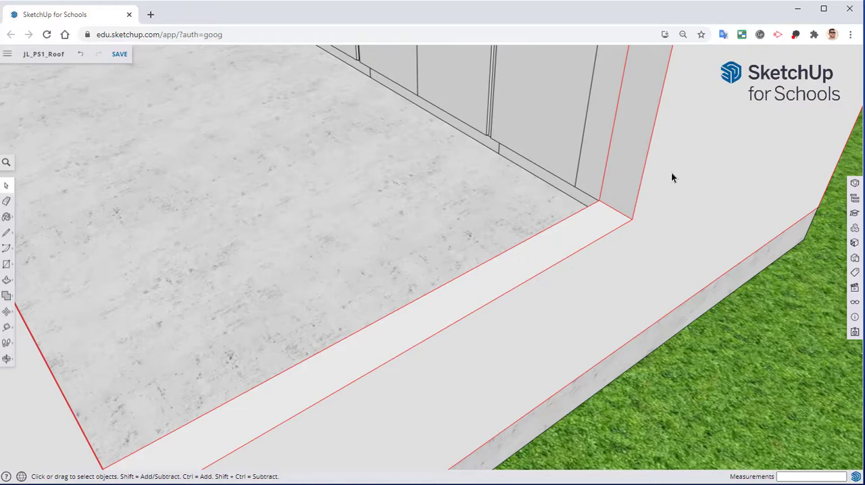
Place a guide 0.5 inch from the sill's outer edge, on the outside face of the wall.
scroll(617, 228, "up", 2)
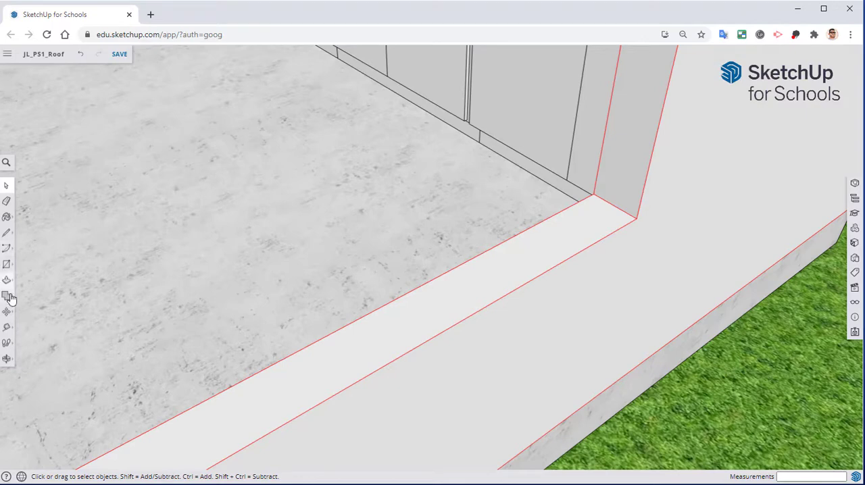
left_click(6, 327)
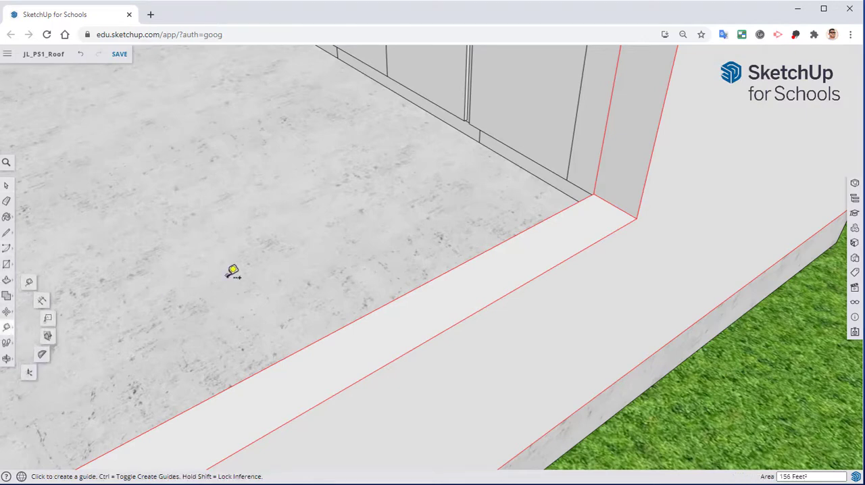
middle_click_drag(622, 240, 469, 276)
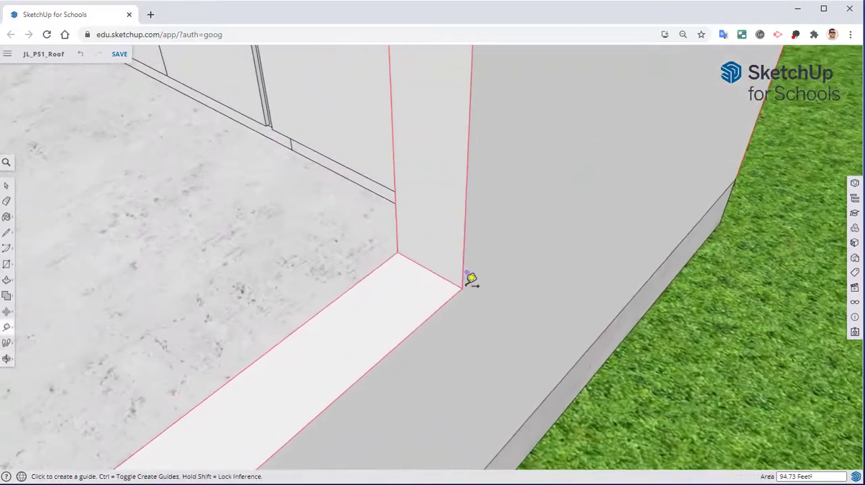
left_click(435, 310)
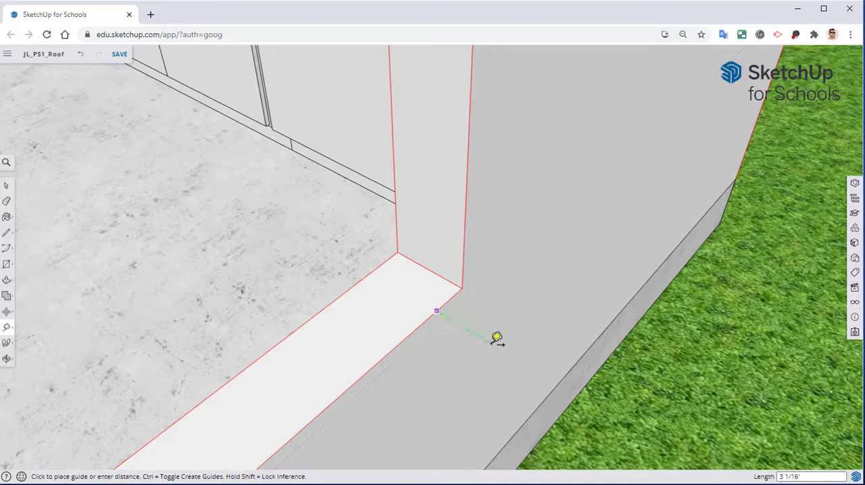
middle_click_drag(552, 313, 579, 295)
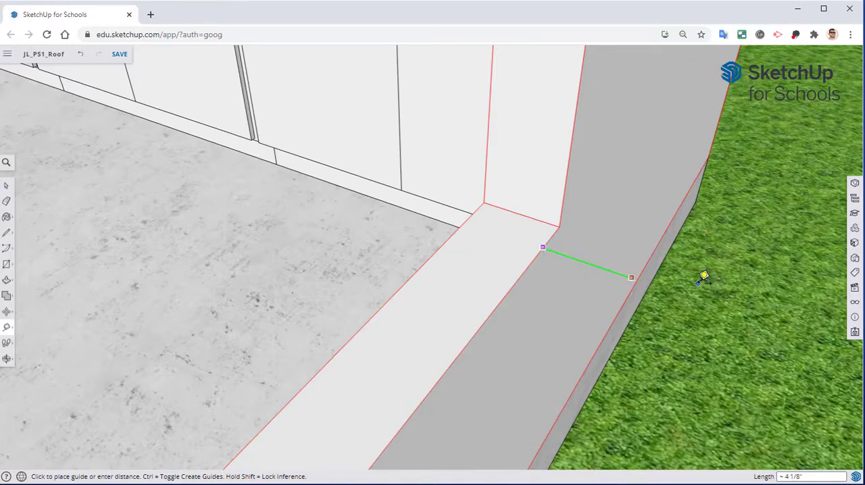
type(".5")
key("Return")
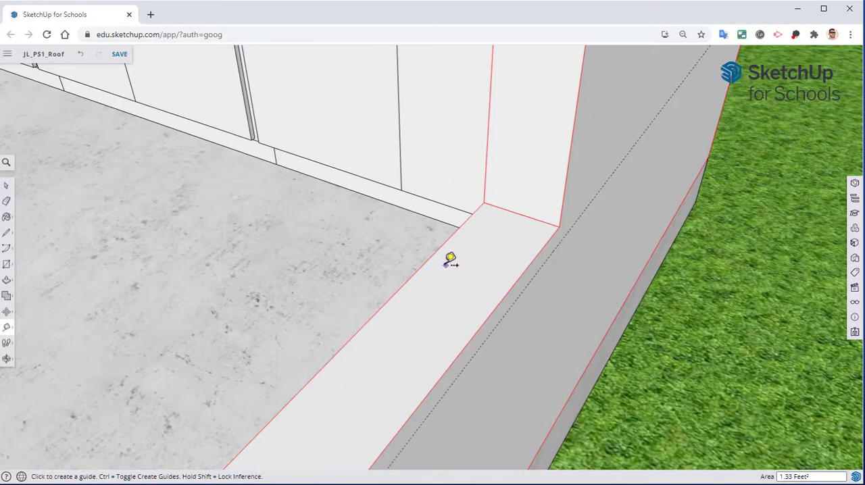
Place a guide 0.5 inch from the sill's inner edge, on the room side of the wall.
left_click(424, 263)
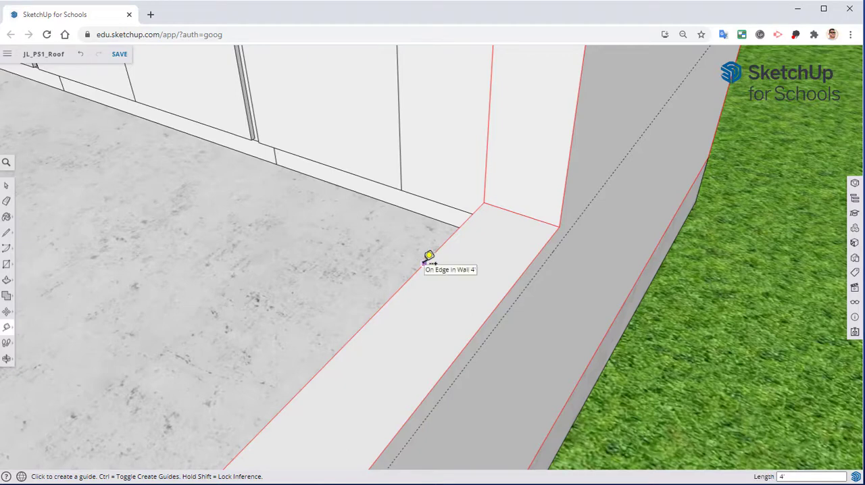
type("5")
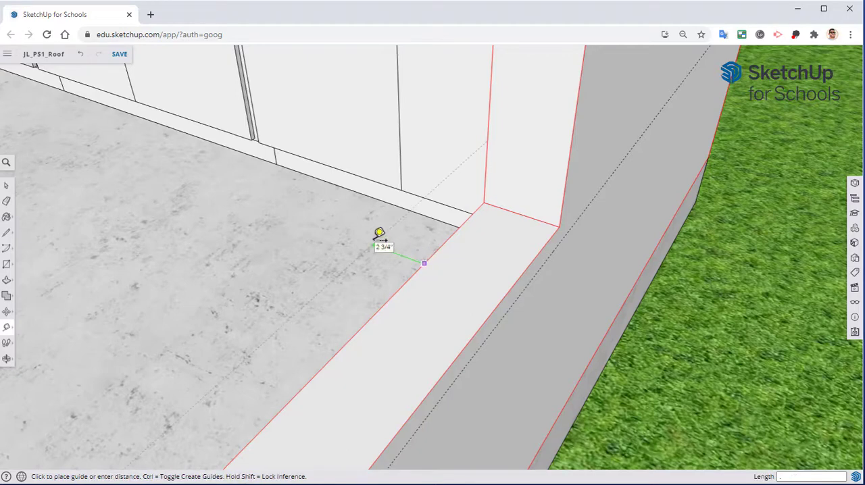
key("Return")
Place a guide on the sill 0.5 inch from the jamb's lower edge, and another 3 inches from it on the jamb side.
middle_click_drag(583, 238, 356, 263)
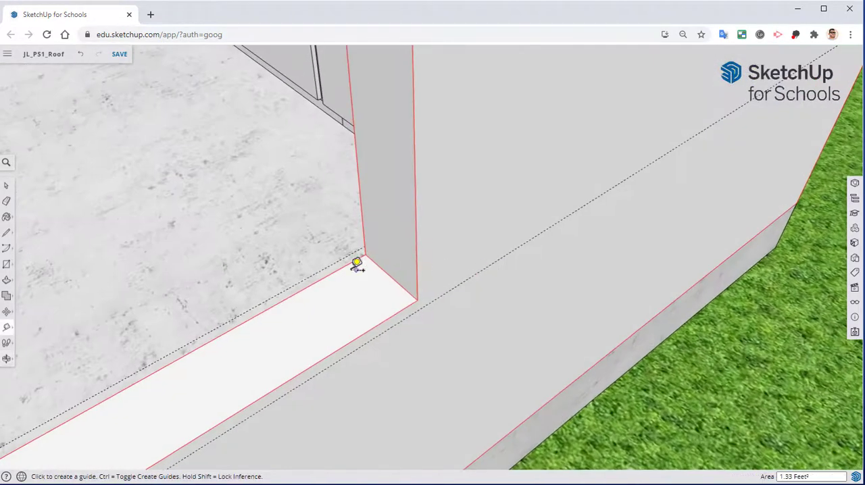
left_click(396, 276)
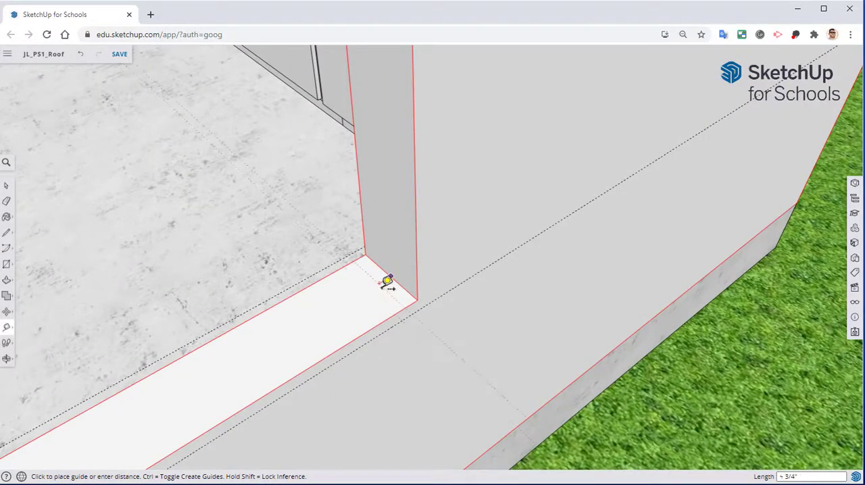
type(".5")
key("Return")
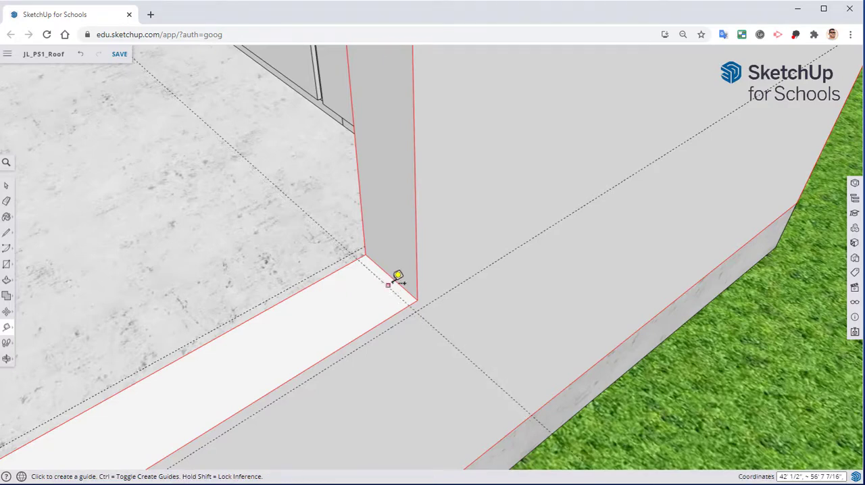
left_click(395, 290)
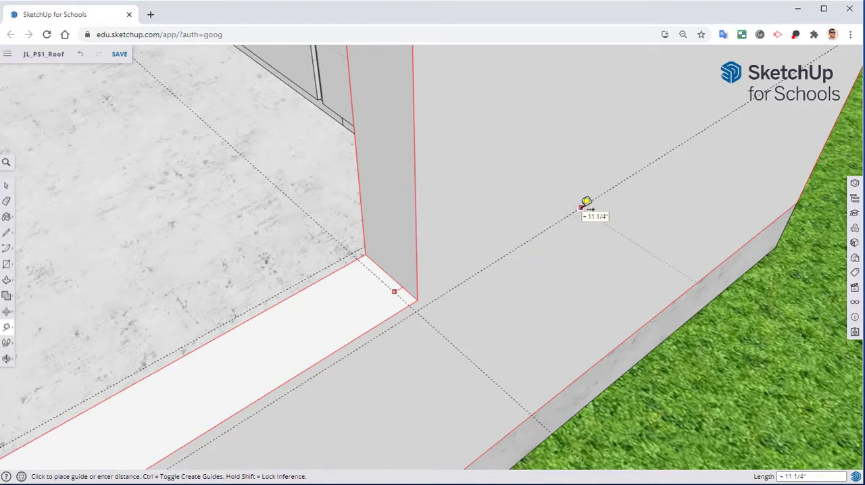
type("3.5")
key("Return")
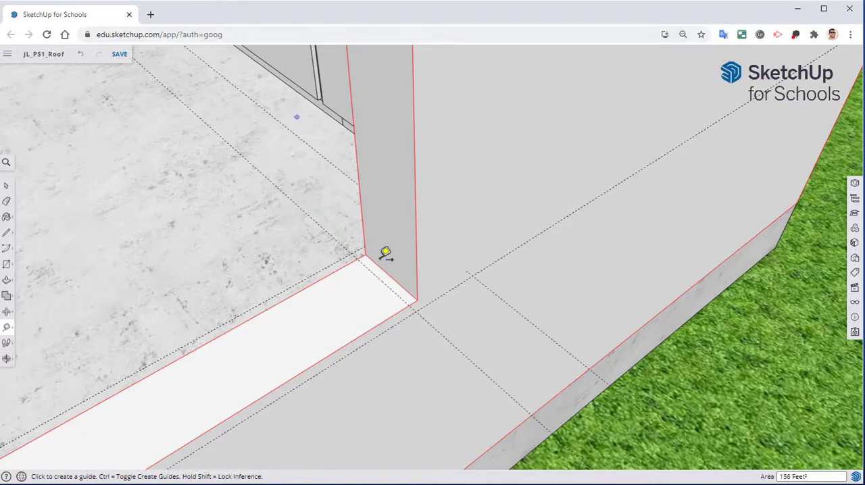
Draw a rectangle against the wall's outside face, from the 3-inch guide to the sill guide.
middle_click_drag(385, 253, 448, 290)
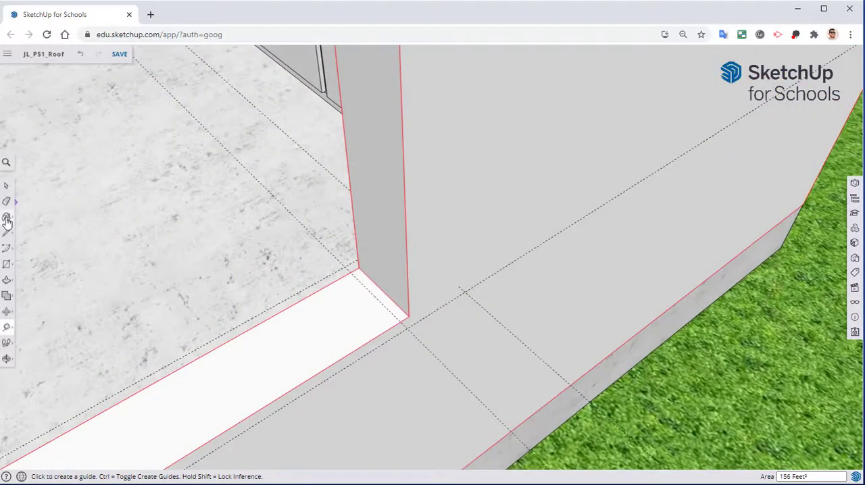
left_click(7, 268)
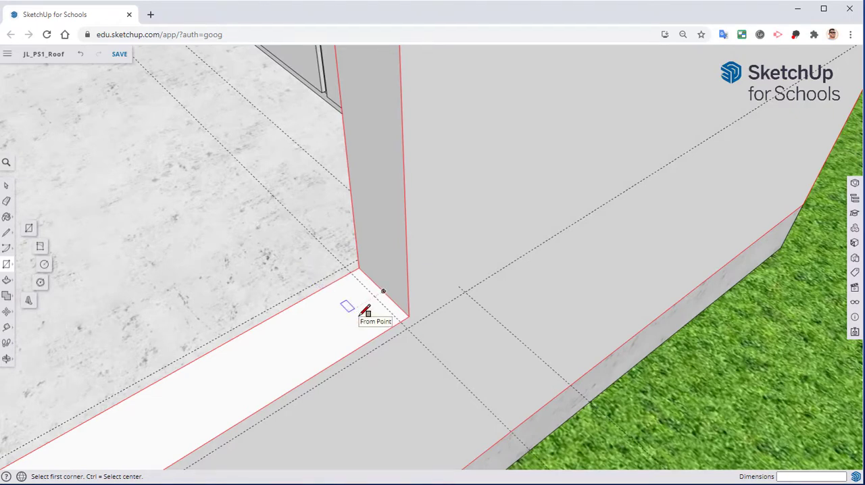
left_click(466, 293)
scroll(390, 328, "up", 2)
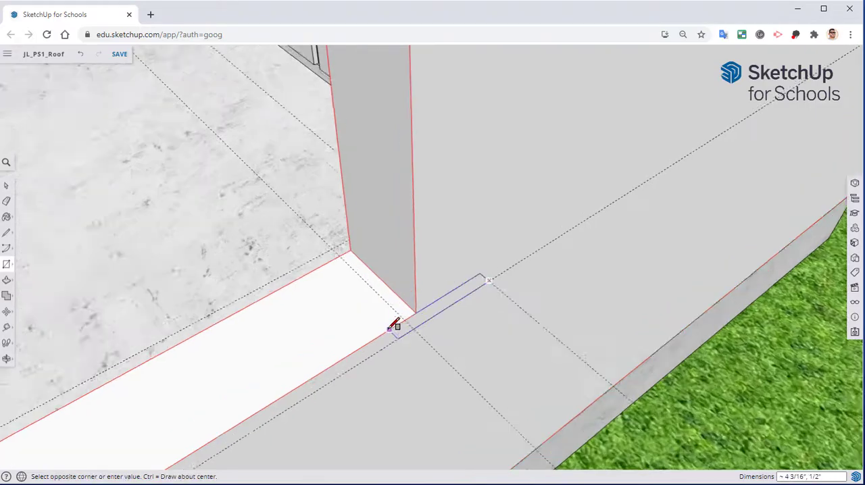
scroll(405, 312, "up", 1)
left_click(413, 311)
Draw a 4 by 1/2 inch rectangle across the sill between the jamb and its guide.
middle_click_drag(372, 311, 653, 295)
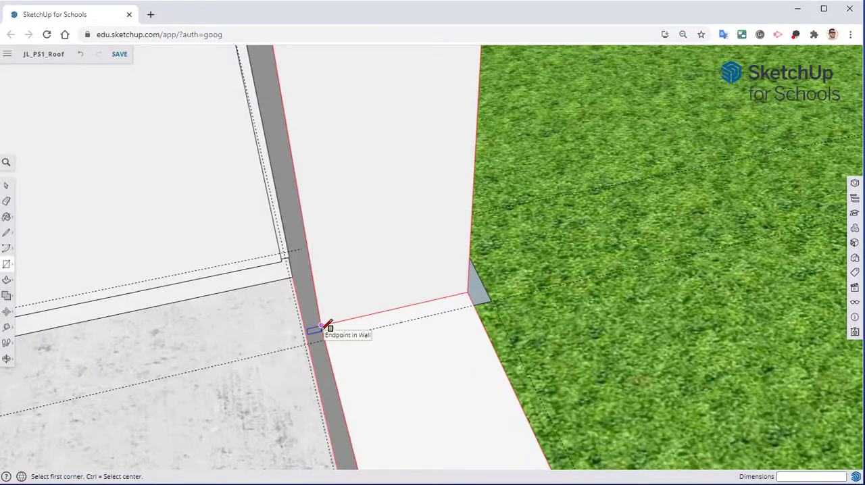
left_click(322, 326)
left_click(473, 305)
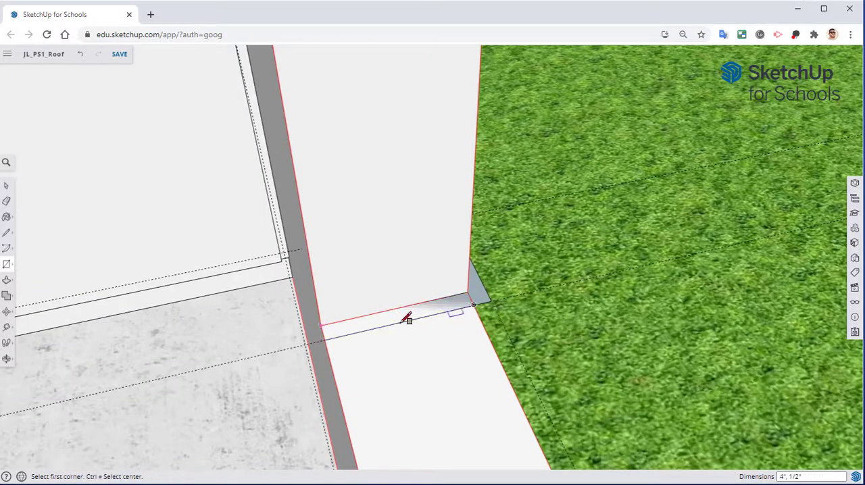
Draw a matching rectangle against the wall's inside face, from the 3-inch guide to the sill guide.
middle_click_drag(408, 319, 294, 274)
left_click(286, 279)
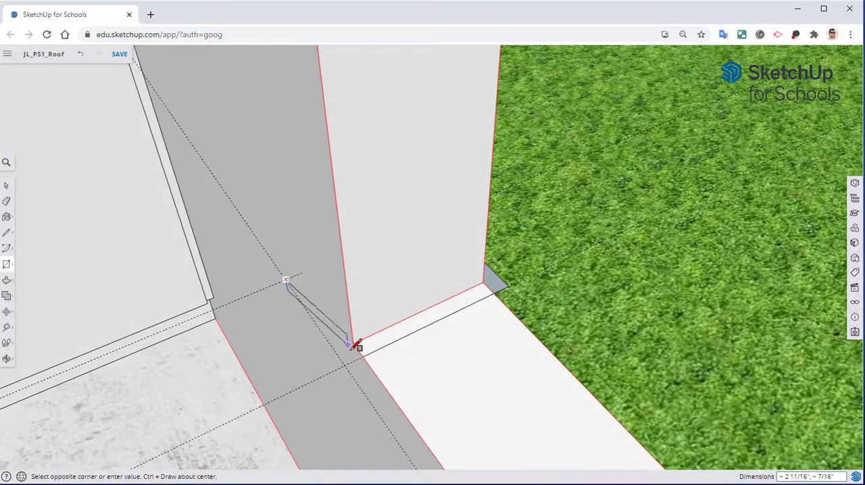
left_click(358, 353)
Erase all the construction guides around the trim profile at the window corner.
middle_click_drag(303, 381, 228, 346)
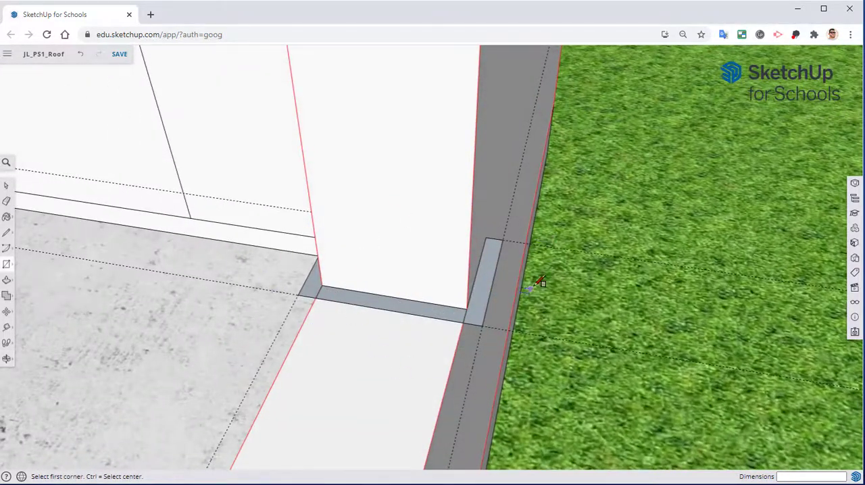
left_click(7, 202)
scroll(350, 315, "up", 2)
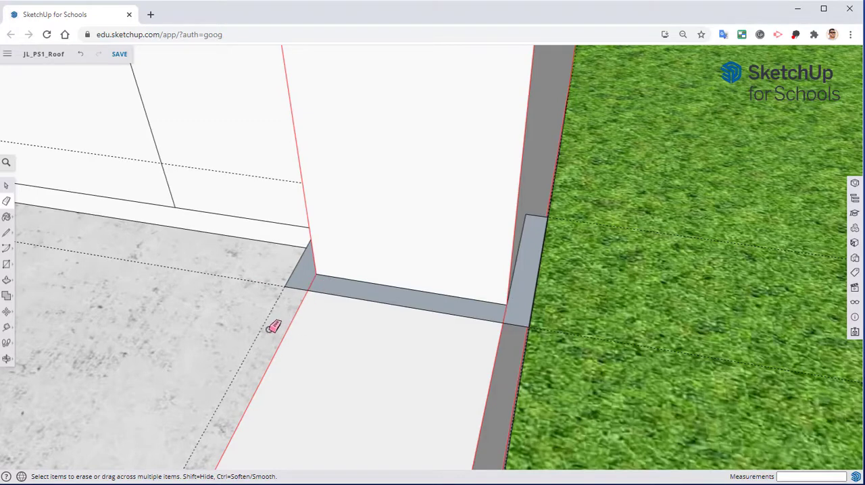
mouse_move(269, 329)
left_mouse_down()
mouse_move(265, 289)
mouse_move(249, 277)
left_mouse_up()
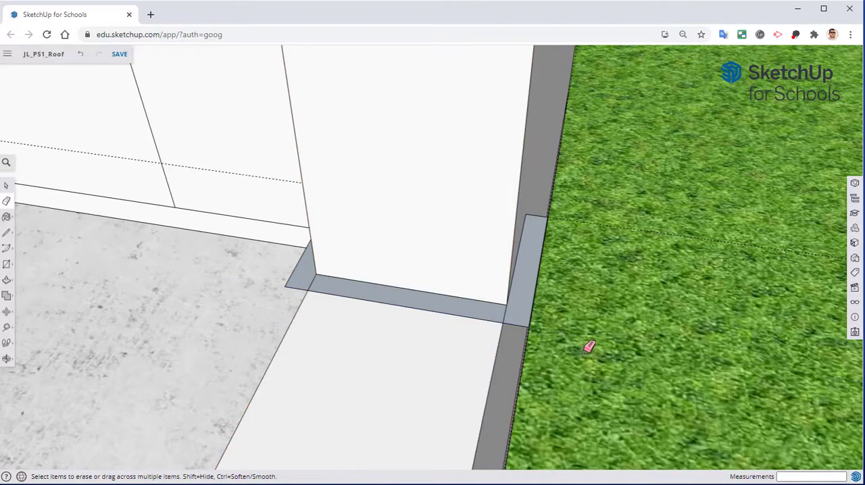
mouse_move(602, 353)
middle_mouse_down()
mouse_move(507, 327)
mouse_move(451, 220)
mouse_move(465, 289)
mouse_move(456, 264)
middle_mouse_up()
left_click(460, 181)
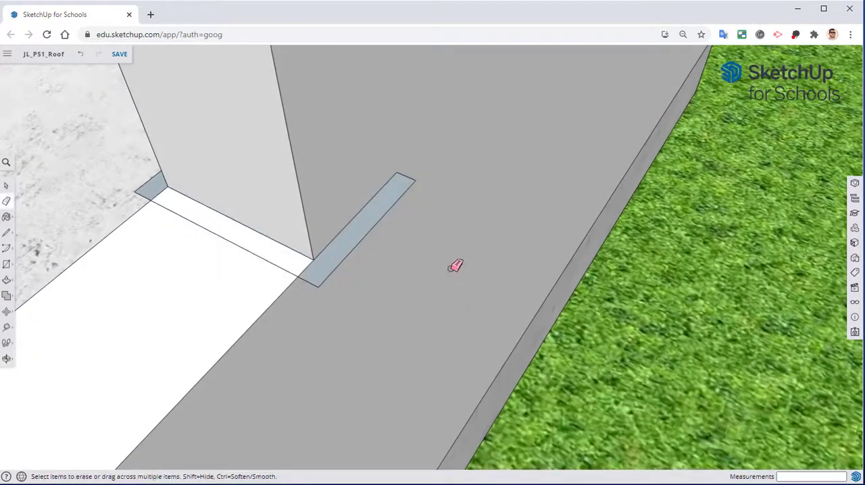
Start a two-point arc at the wall-side end corner of the outside trim rectangle.
middle_click_drag(315, 212, 481, 163)
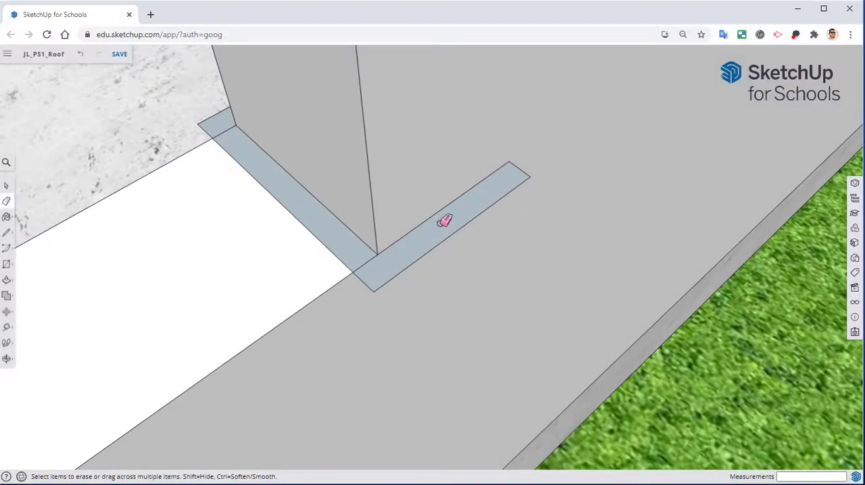
left_click(4, 249)
left_click(38, 239)
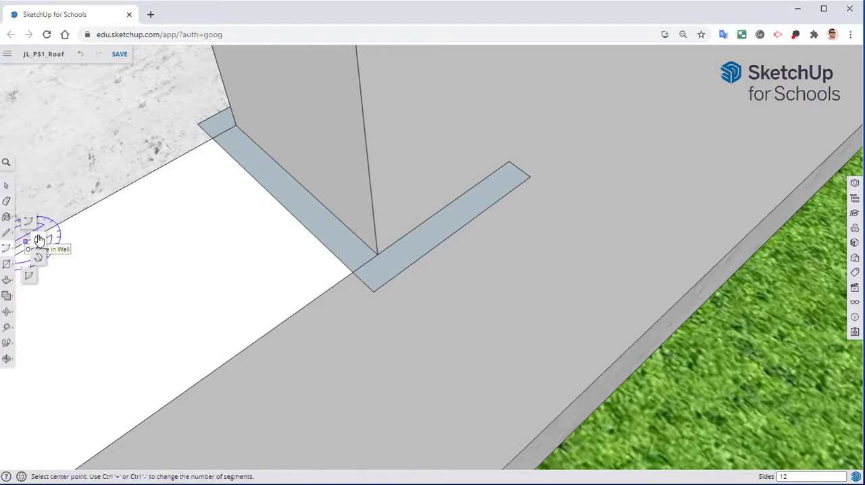
middle_click_drag(565, 257, 495, 221)
scroll(606, 152, "up", 4)
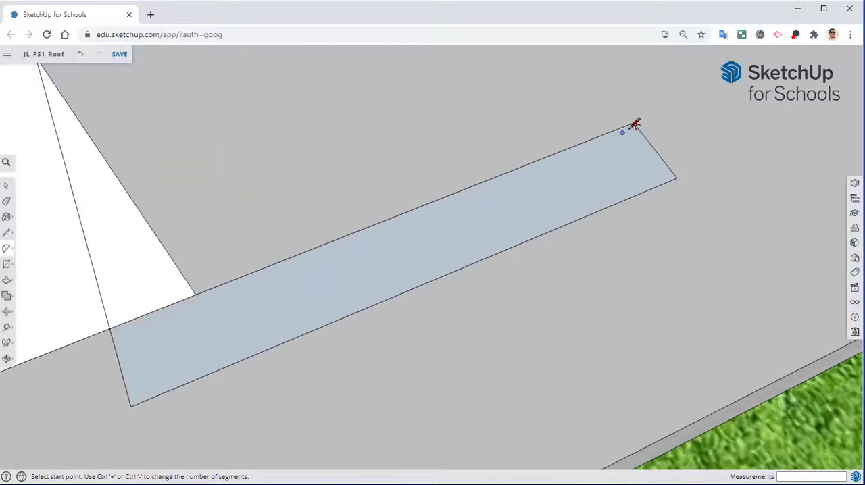
left_click(634, 123)
Draw a tangent two-point arc from the wall-side end corner of the trim rectangle to its outer long edge.
middle_click_drag(331, 234, 683, 209)
middle_click_drag(369, 334, 807, 189)
middle_click_drag(338, 290, 527, 311)
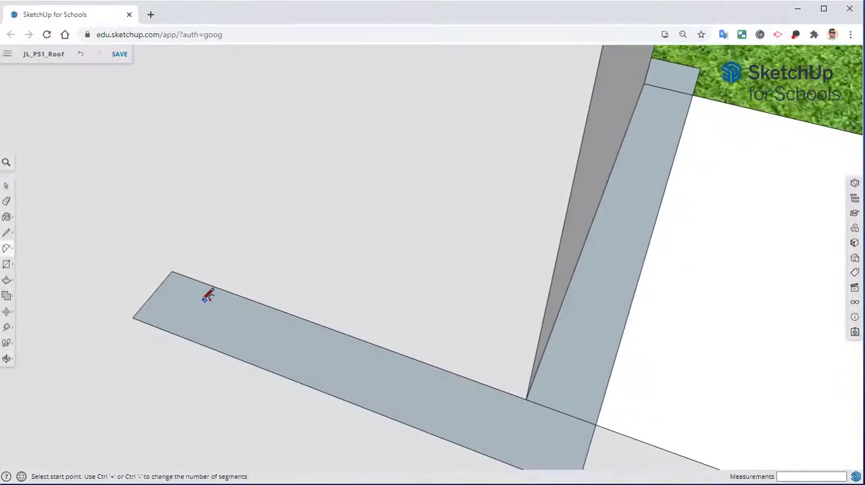
left_click(172, 271)
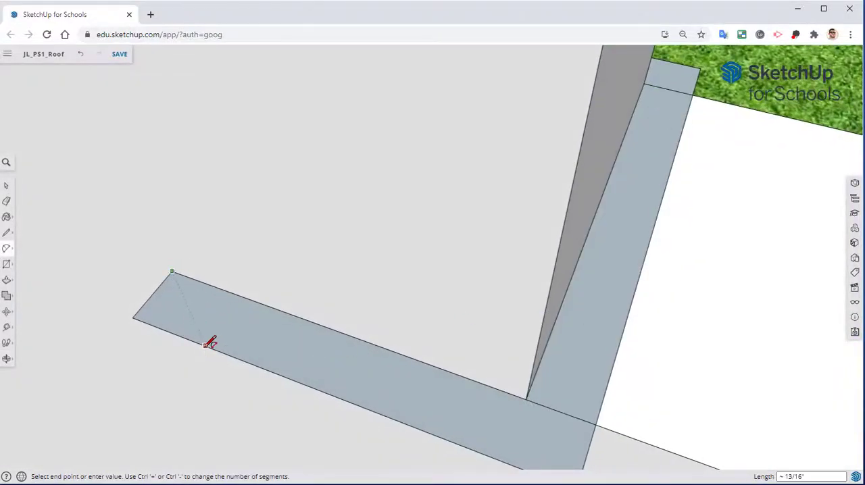
left_click(203, 345)
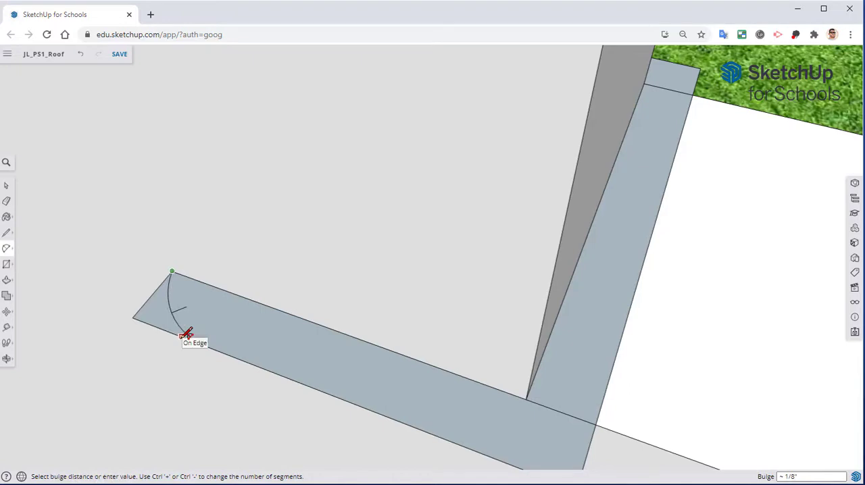
left_click(184, 333)
middle_click_drag(184, 333, 192, 228)
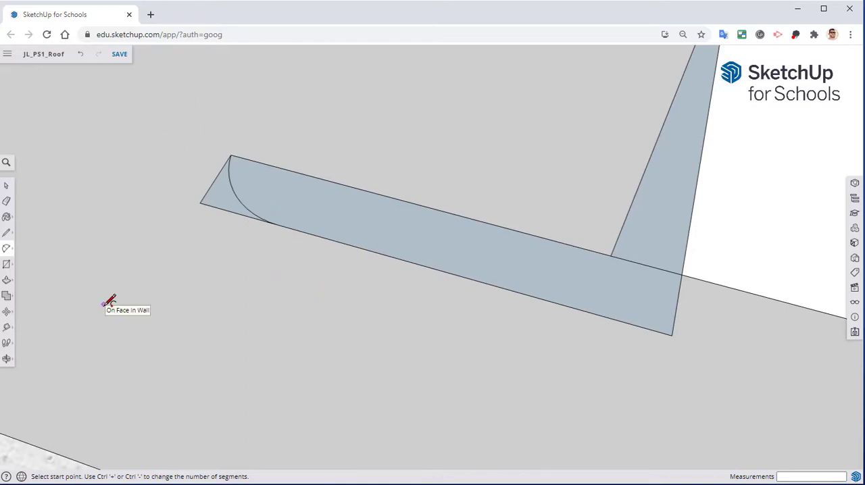
Erase the leftover square corner edges outside the arc to round the trim leg's end.
left_click(6, 200)
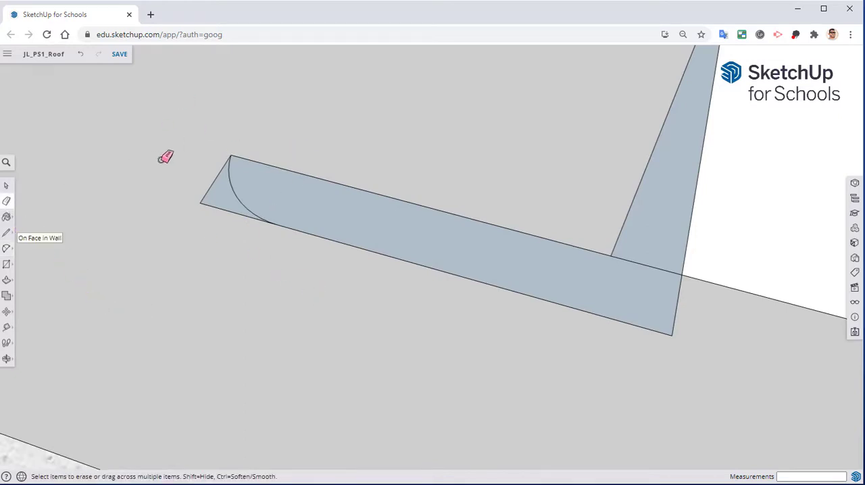
left_click_drag(213, 190, 261, 251)
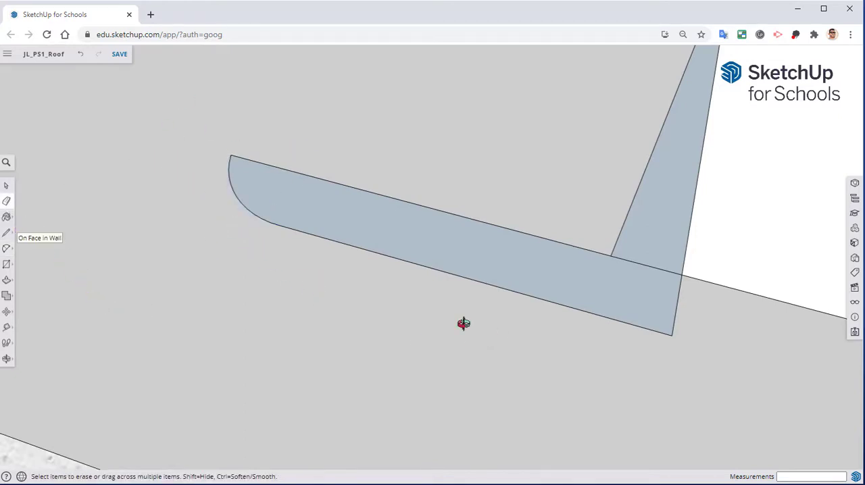
mouse_move(463, 323)
middle_mouse_down()
mouse_move(444, 307)
mouse_move(646, 305)
mouse_move(669, 284)
mouse_move(669, 371)
middle_mouse_up()
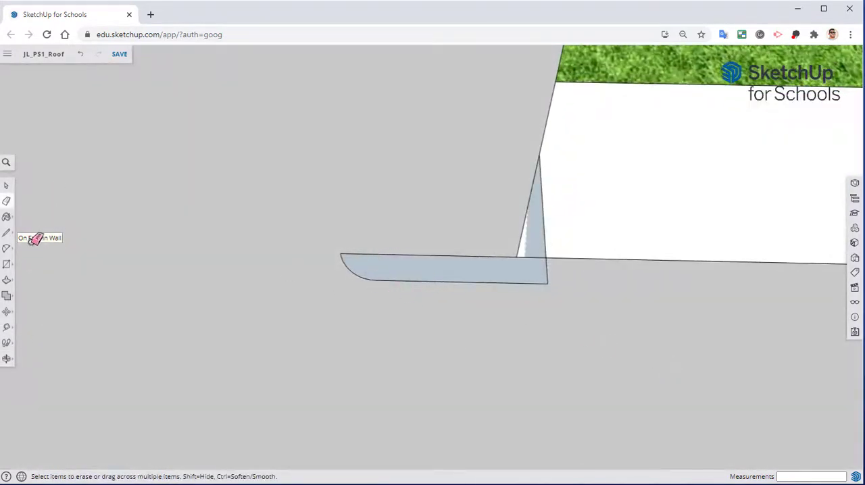
Draw a shallow inward arc with a 1/16" bulge on the outer long edge of the rounded trim leg.
left_click(6, 249)
scroll(412, 266, "up", 5)
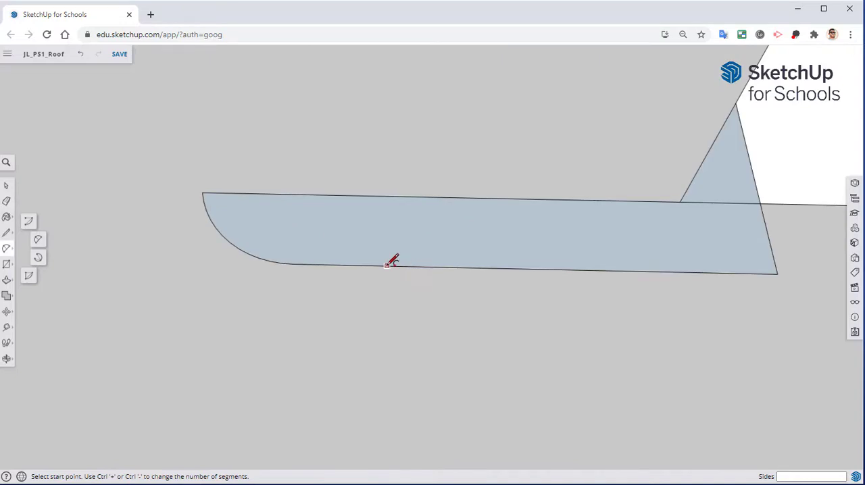
left_click(397, 266)
left_click(493, 267)
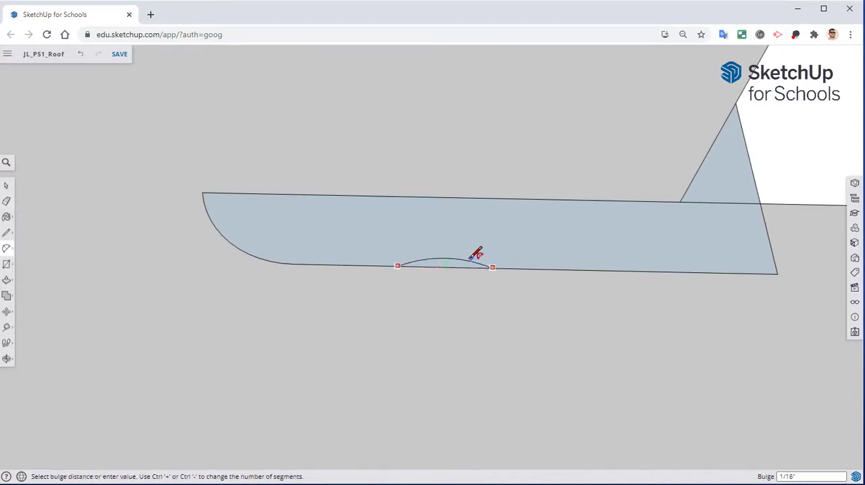
left_click(474, 257)
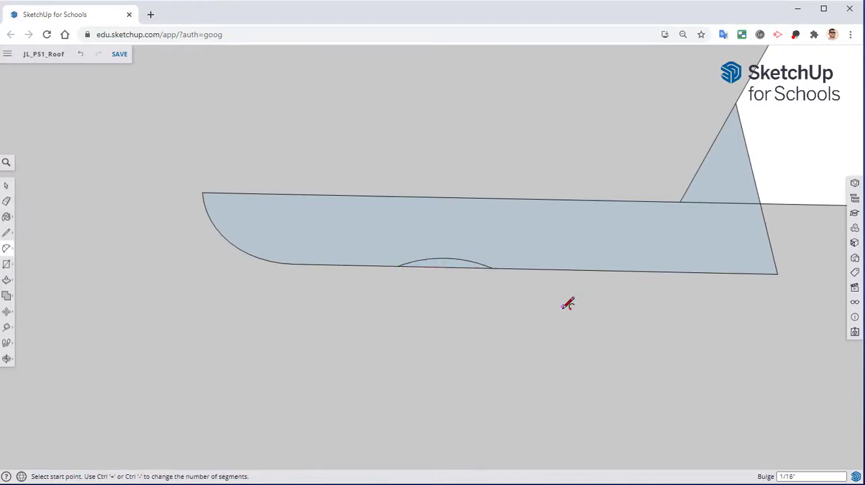
left_click(493, 267)
left_click(586, 270)
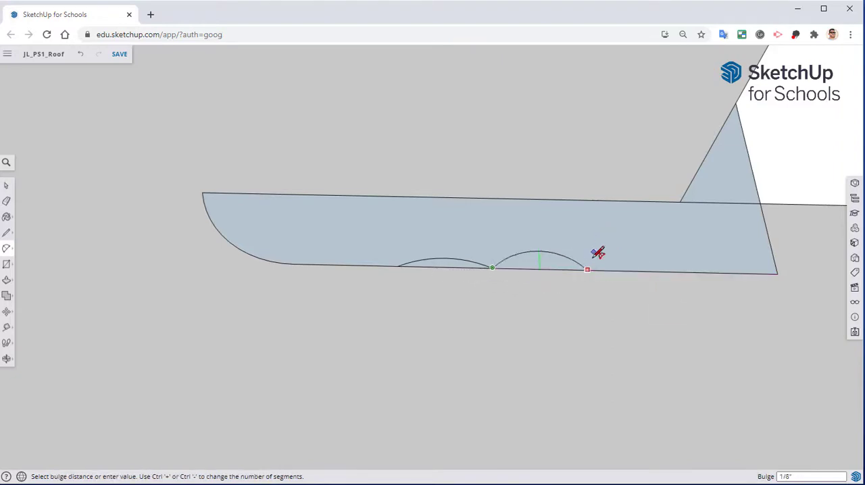
key("Escape")
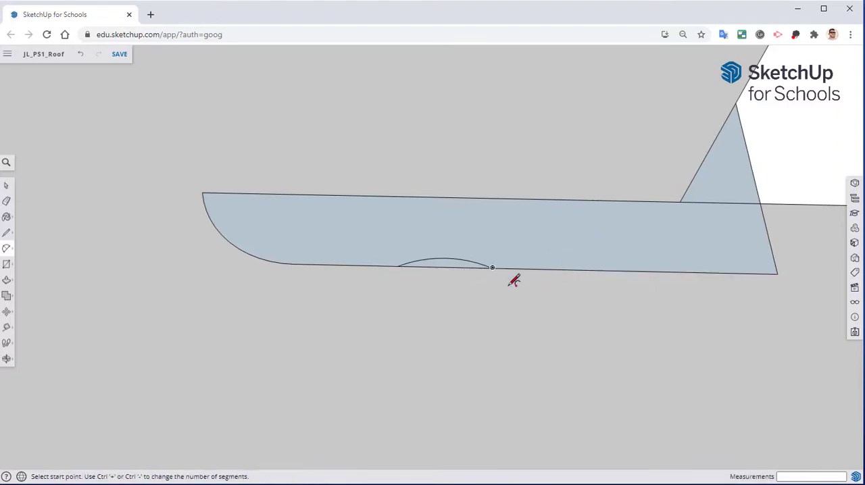
Erase the straight edge segment closing off the shallow arc to cut a groove into the trim profile.
left_click(8, 202)
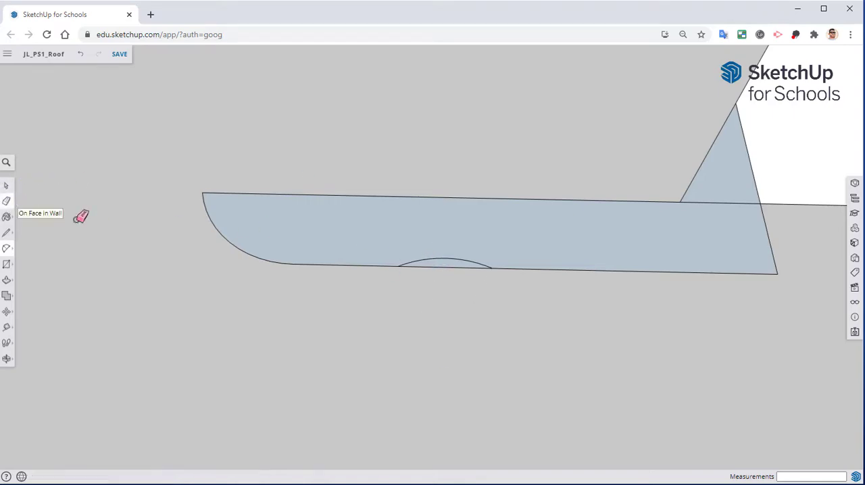
left_click(458, 266)
mouse_move(520, 320)
middle_mouse_down()
mouse_move(202, 353)
mouse_move(331, 290)
mouse_move(533, 252)
middle_mouse_up()
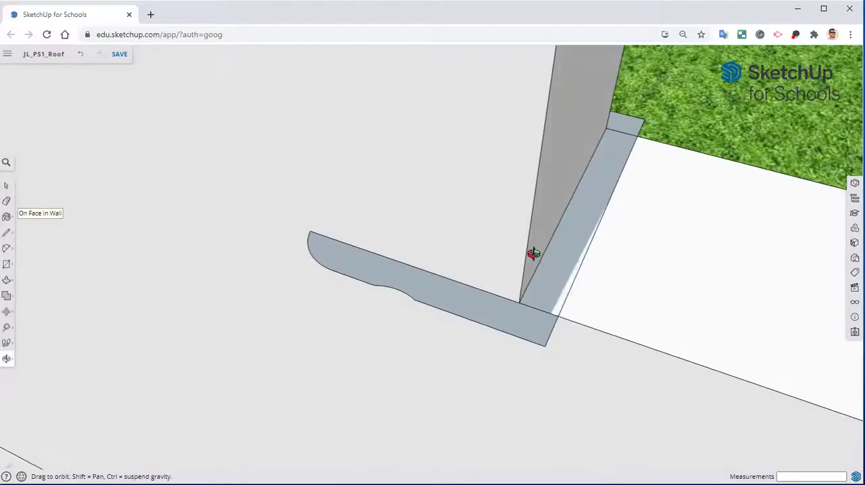
Draw a 4' by 5' rectangle across the window opening between its opposite corners on the wall's inside face.
scroll(534, 253, "down", 2)
scroll(520, 318, "down", 1)
mouse_move(614, 354)
middle_mouse_down()
mouse_move(543, 307)
mouse_move(513, 309)
mouse_move(435, 385)
middle_mouse_up()
scroll(514, 309, "down", 1)
scroll(437, 383, "down", 2)
middle_click_drag(505, 338, 336, 409)
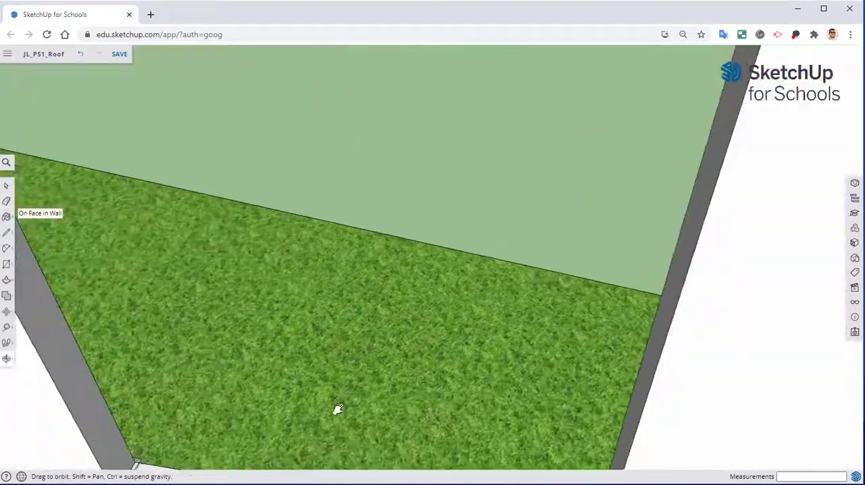
scroll(342, 411, "down", 3)
middle_click_drag(383, 385, 468, 254)
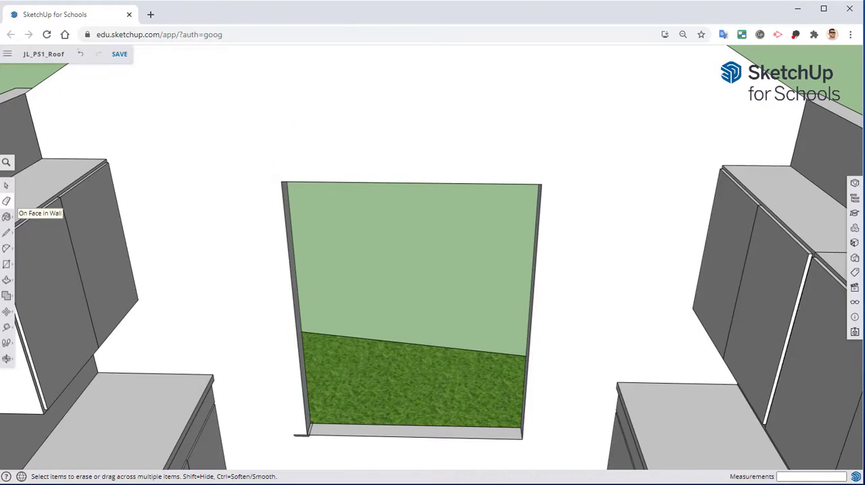
left_click(12, 266)
left_click(283, 182)
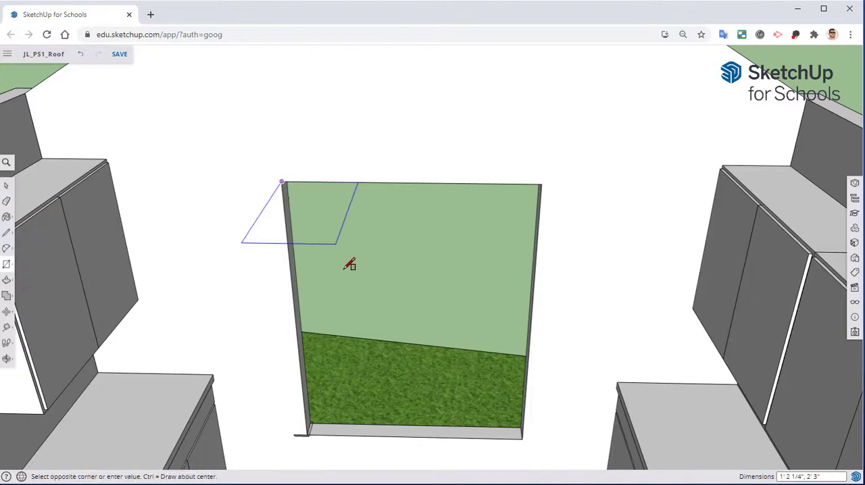
left_click(523, 439)
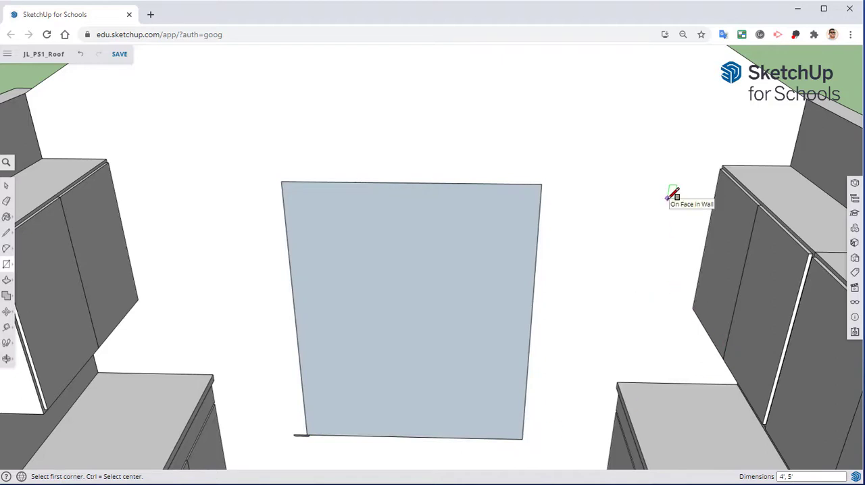
Delete only the face of the window-opening rectangle, keeping its outline as a path.
left_click(6, 185)
left_click(332, 255)
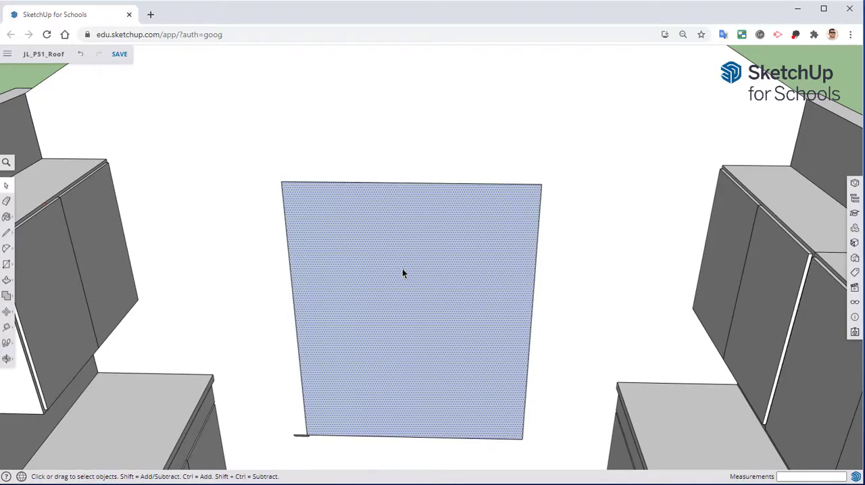
key("Delete")
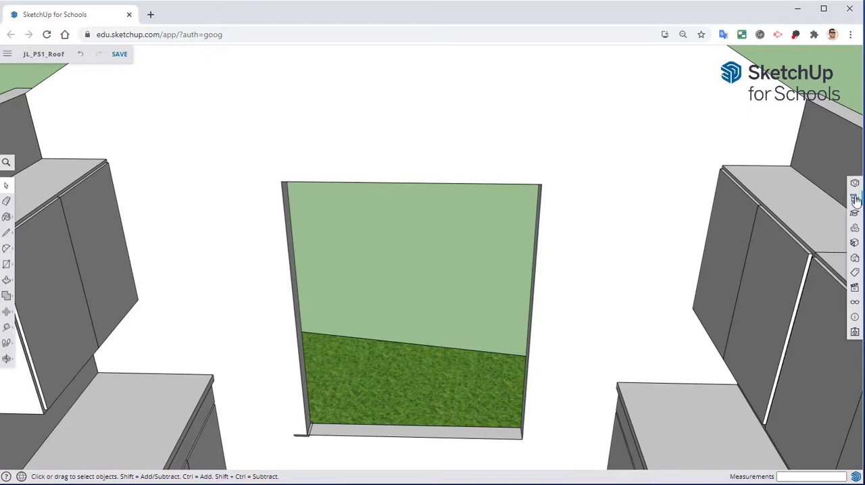
Hide the Walls tag and examine the rectangular path and trim profile from several sides.
left_click(853, 272)
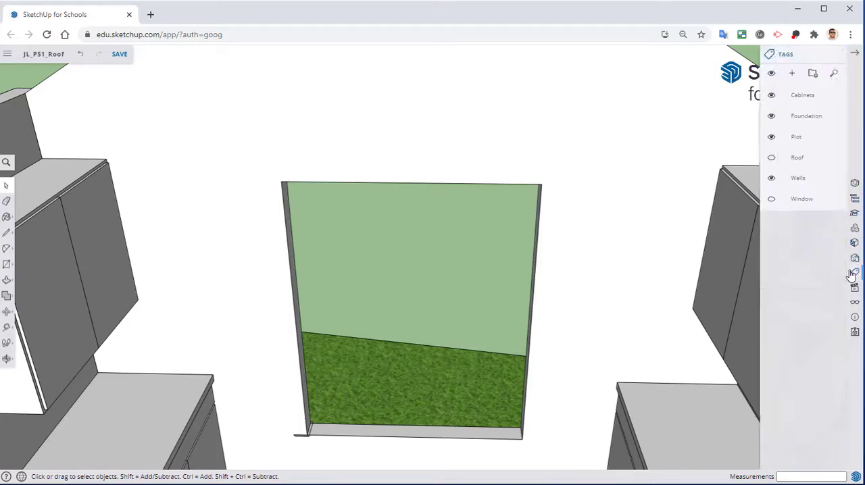
left_click(722, 179)
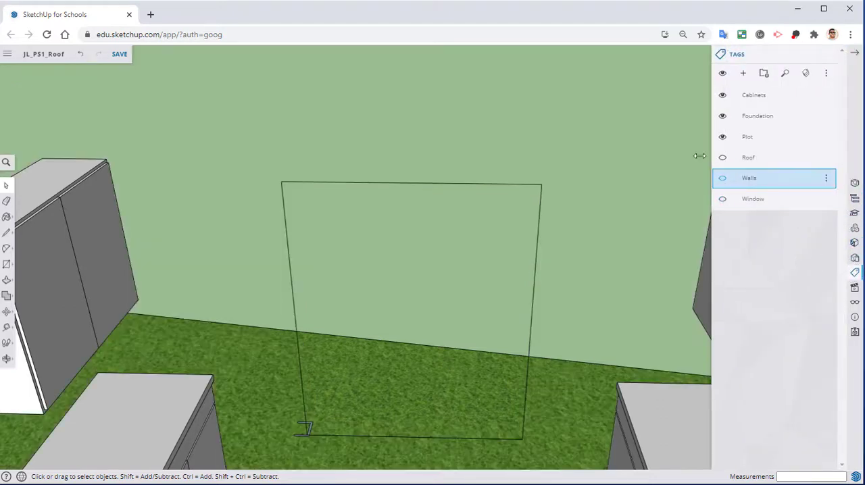
middle_click_drag(591, 154, 300, 234)
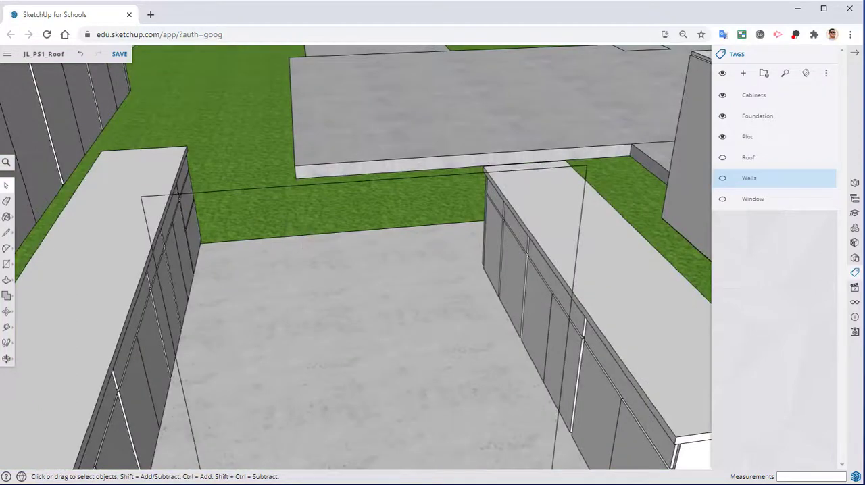
scroll(491, 335, "down", 3)
middle_click_drag(490, 335, 436, 229)
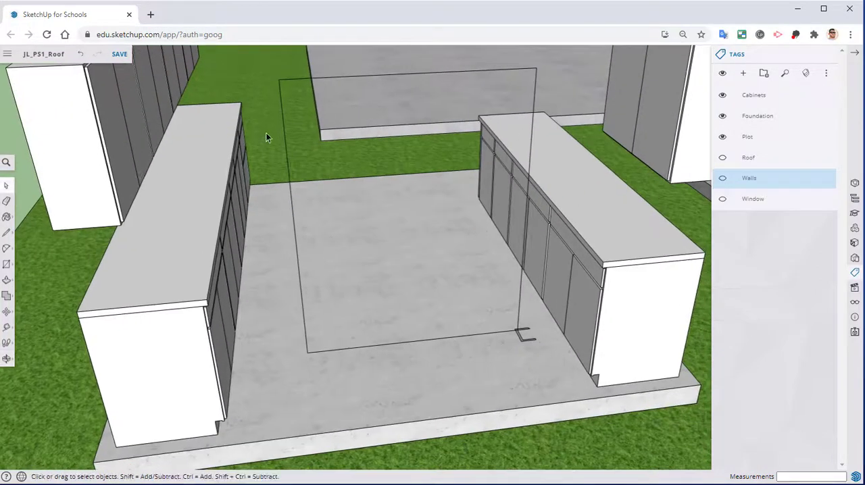
middle_click_drag(410, 244, 378, 280)
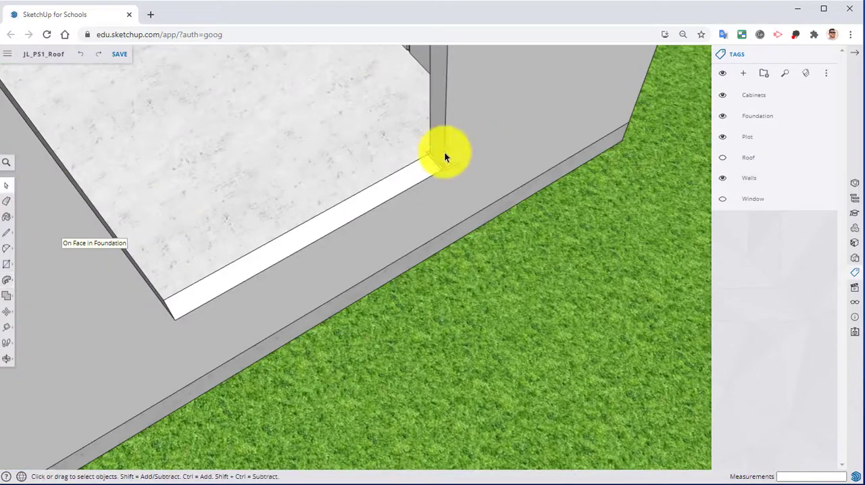
middle_click_drag(444, 157, 549, 257)
Select all faces of the trim profile and copy them 1' 7" up the jamb from the profile's inner corner.
scroll(389, 160, "up", 3)
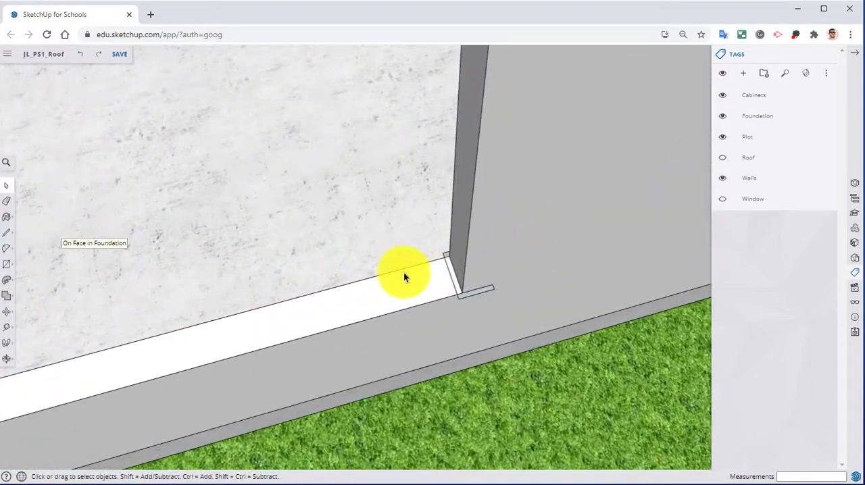
scroll(407, 280, "up", 3)
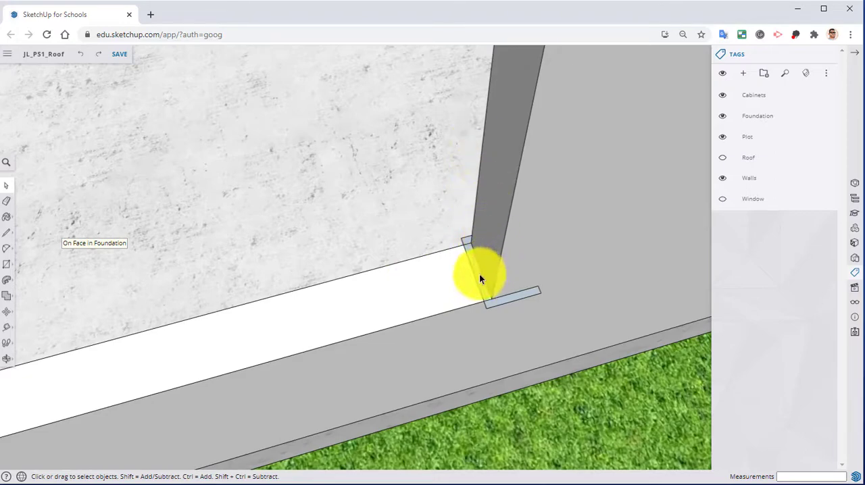
middle_click_drag(476, 274, 408, 215)
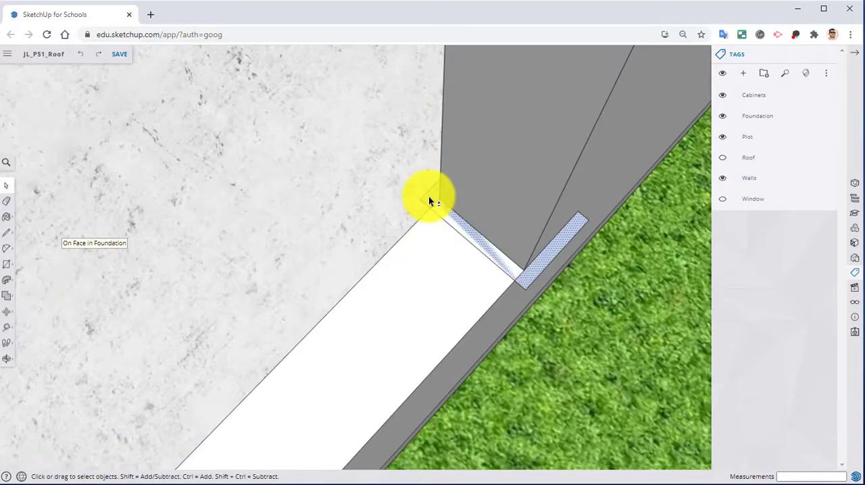
left_click(428, 197, "shift")
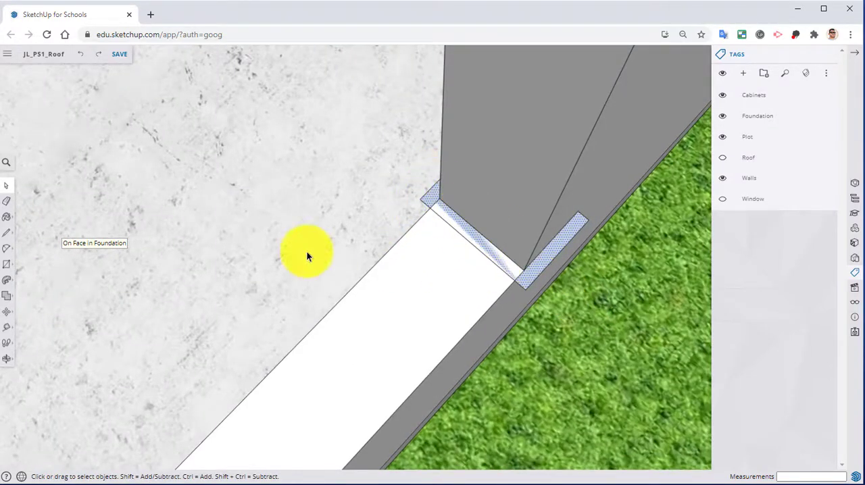
left_click(4, 313)
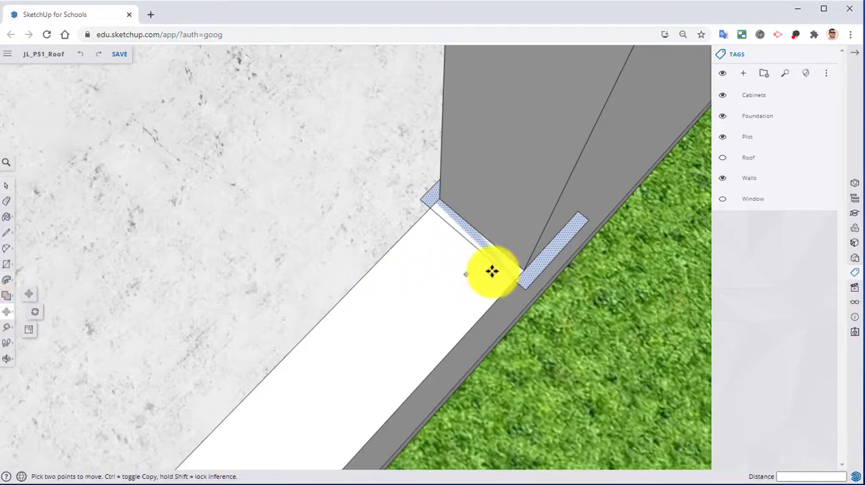
left_click(523, 270)
middle_click_drag(542, 225, 415, 187)
scroll(415, 187, "down", 1)
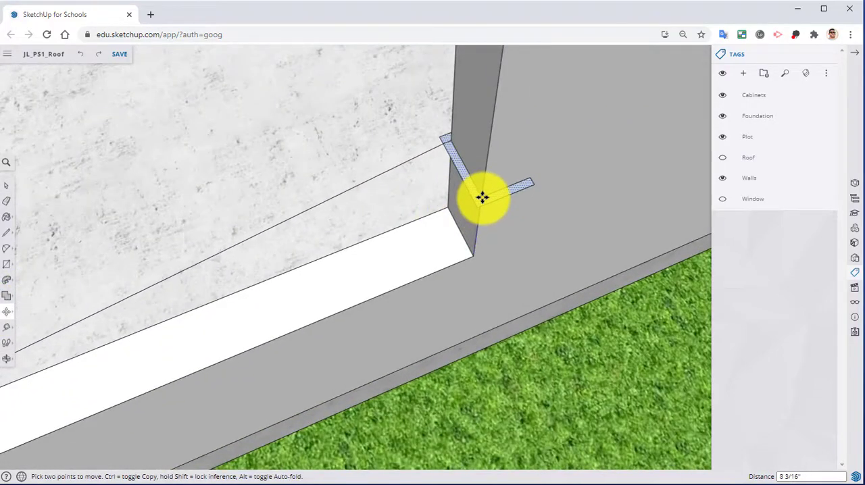
key("ctrl")
middle_click_drag(493, 156, 471, 192)
left_click(484, 143)
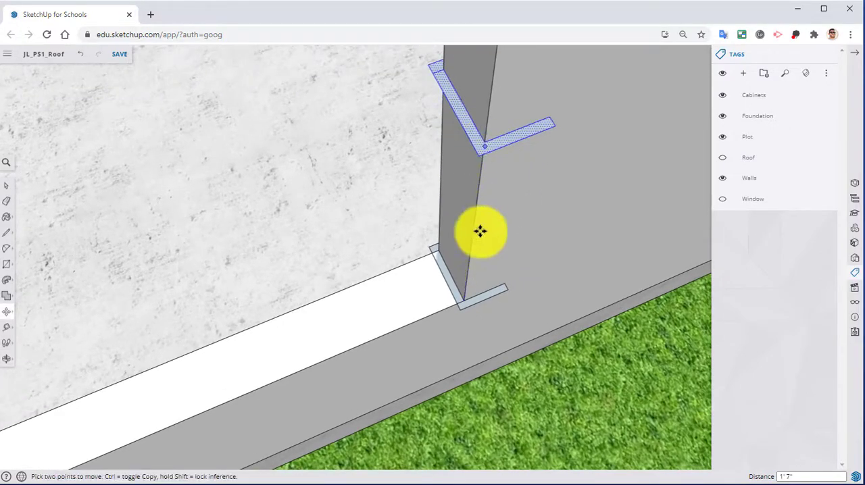
Erase the original trim profile at the sill corner of the window opening, keeping the raised copy.
middle_click_drag(479, 230, 488, 184)
scroll(426, 220, "down", 2)
scroll(406, 272, "up", 3)
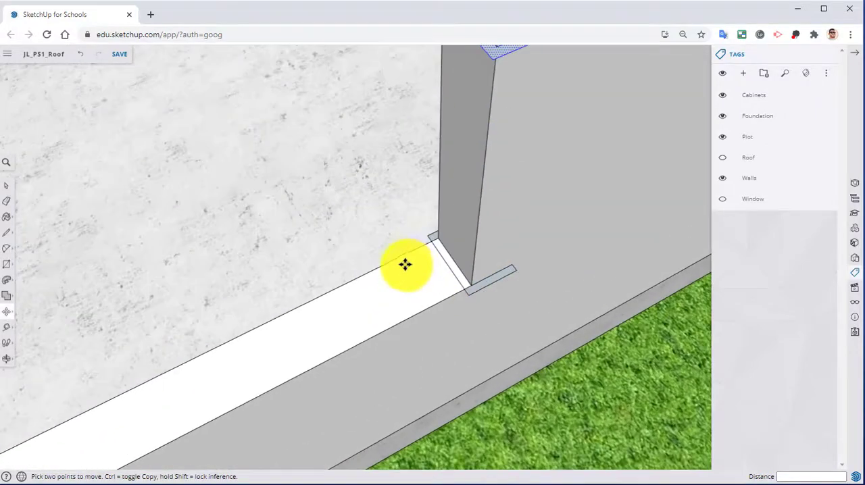
left_click(12, 199)
scroll(515, 310, "up", 3)
mouse_move(488, 177)
left_mouse_down()
mouse_move(519, 177)
mouse_move(473, 202)
left_mouse_up()
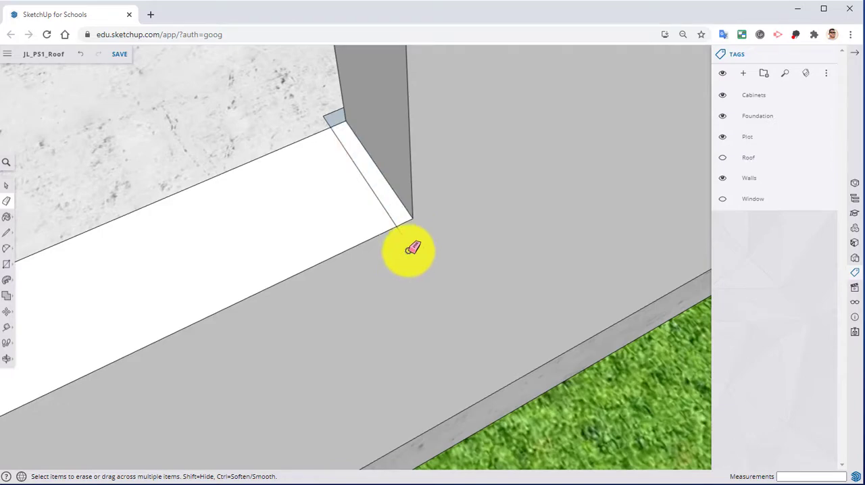
left_click(384, 206)
mouse_move(325, 208)
middle_mouse_down()
mouse_move(711, 209)
mouse_move(384, 268)
mouse_move(228, 343)
middle_mouse_up()
scroll(227, 344, "up", 4)
mouse_move(244, 102)
left_mouse_down()
mouse_move(303, 95)
mouse_move(309, 103)
left_mouse_up()
left_click_drag(246, 122, 466, 304)
mouse_move(465, 299)
middle_mouse_down()
mouse_move(164, 310)
mouse_move(692, 351)
mouse_move(401, 310)
mouse_move(459, 304)
mouse_move(473, 230)
middle_mouse_up()
Examine the copied trim profile on the jamb, closing in on its far end.
scroll(401, 310, "down", 3)
scroll(402, 256, "down", 3)
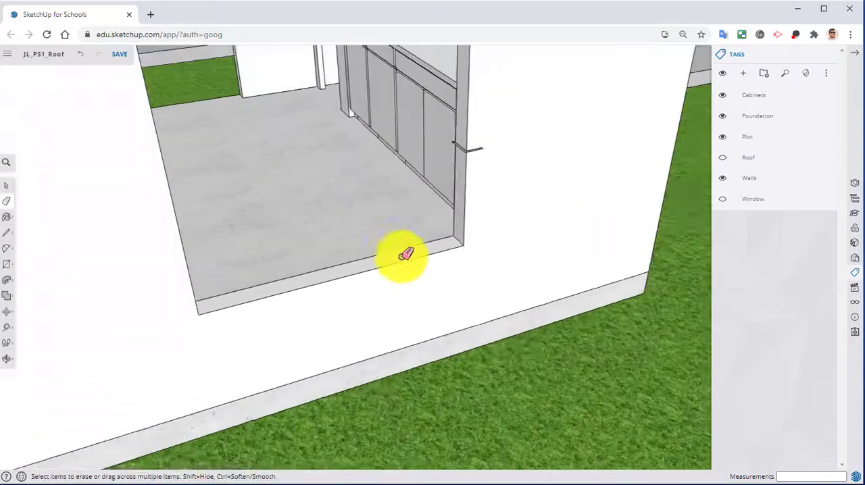
middle_click_drag(404, 254, 545, 367)
scroll(585, 183, "up", 5)
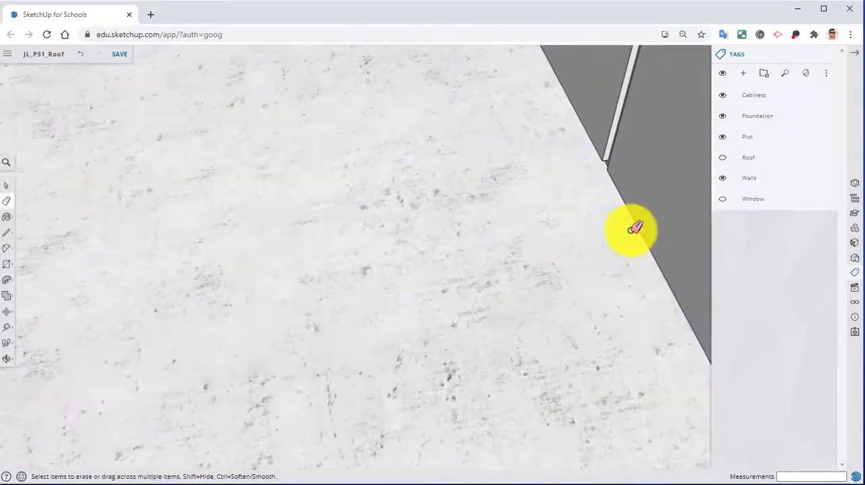
scroll(631, 231, "down", 2)
middle_click_drag(588, 267, 517, 222, "shift")
scroll(516, 222, "down", 2)
scroll(525, 194, "up", 3)
scroll(541, 241, "down", 1)
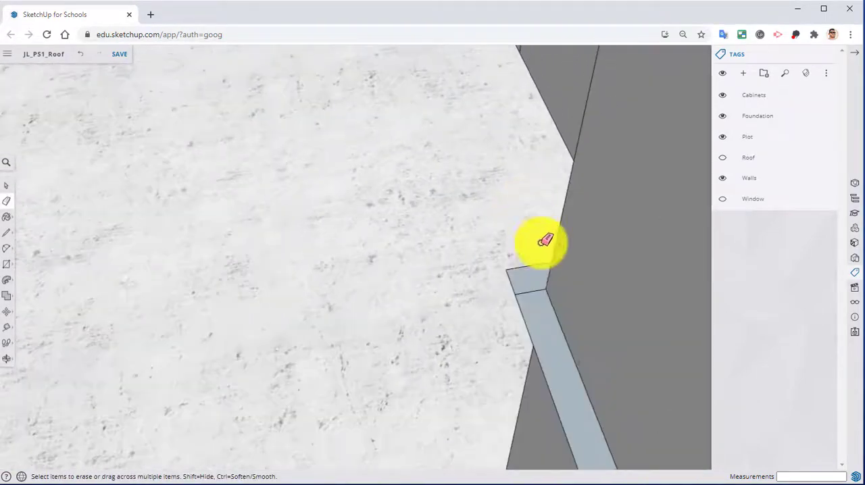
Hide the Walls tag to isolate the rectangular path and trim profile, showing the walls briefly to compare them with the window opening.
scroll(460, 292, "down", 3)
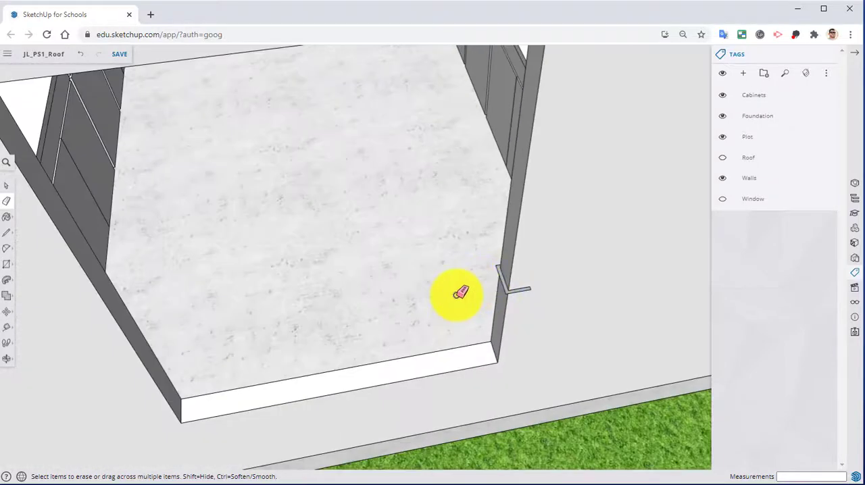
mouse_move(460, 292)
middle_mouse_down()
mouse_move(507, 304)
mouse_move(469, 299)
middle_mouse_up()
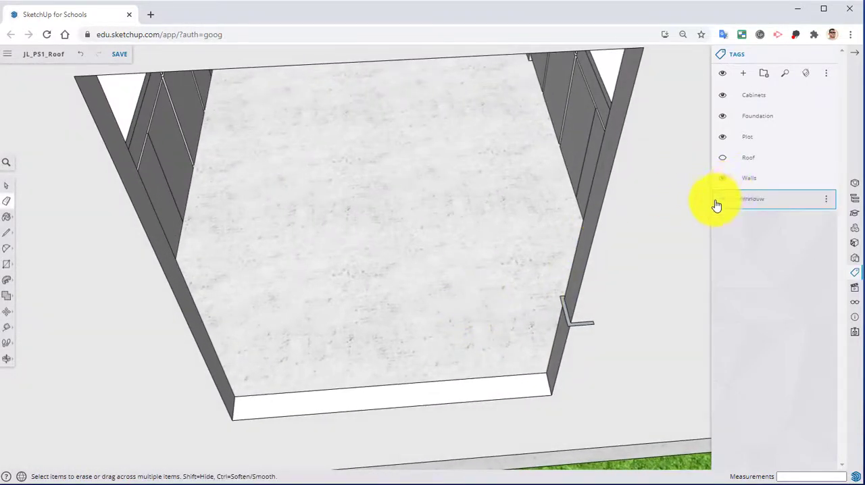
left_click(721, 179)
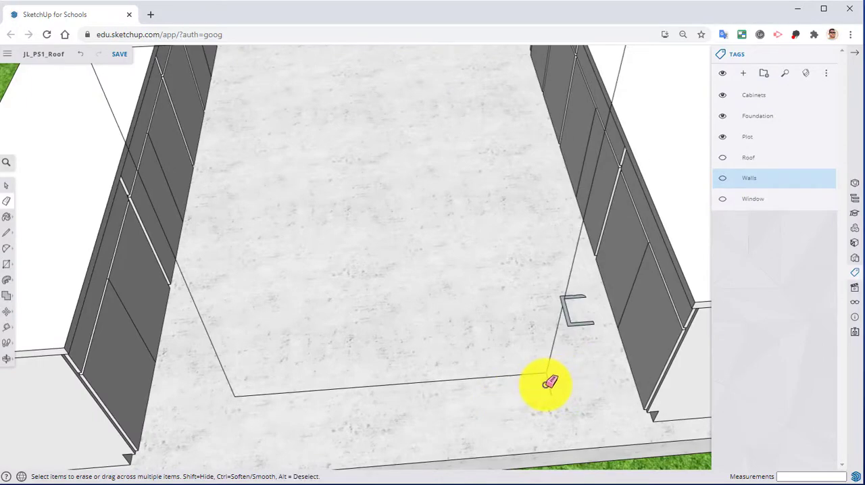
mouse_move(534, 406)
middle_mouse_down()
mouse_move(550, 396)
mouse_move(525, 373)
mouse_move(556, 344)
mouse_move(498, 313)
mouse_move(494, 344)
mouse_move(521, 402)
mouse_move(570, 419)
mouse_move(546, 458)
middle_mouse_up()
scroll(542, 400, "up", 6)
scroll(580, 380, "down", 5)
scroll(541, 396, "down", 5)
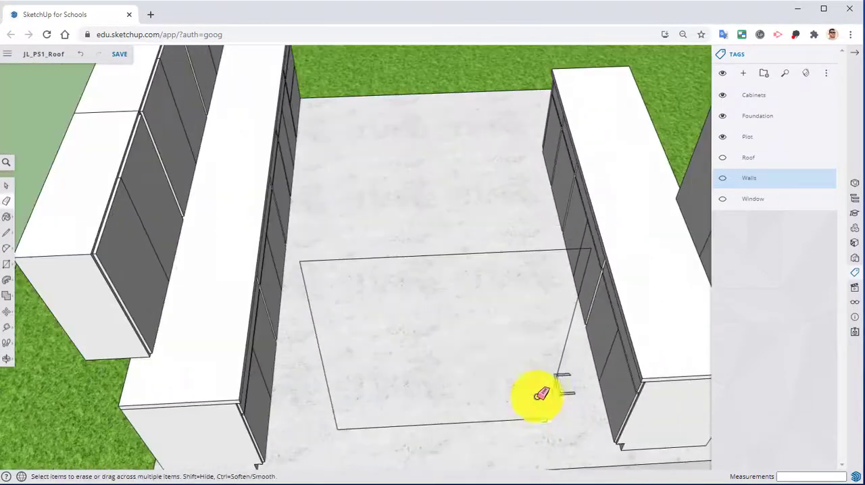
mouse_move(540, 396)
middle_mouse_down()
mouse_move(496, 304)
mouse_move(499, 268)
mouse_move(510, 347)
mouse_move(527, 324)
middle_mouse_up()
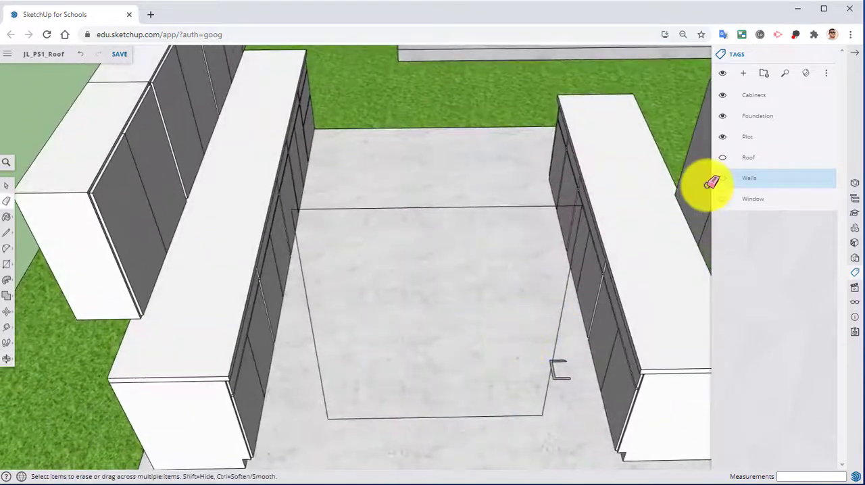
left_click(722, 179)
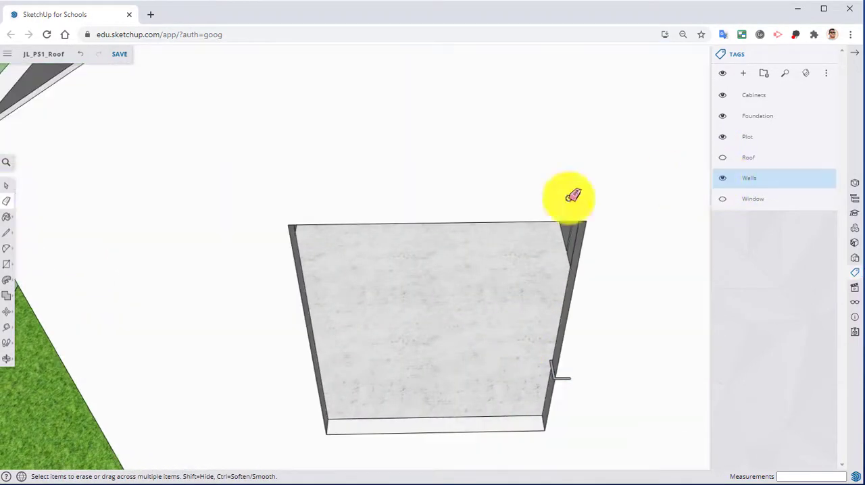
left_click(723, 185)
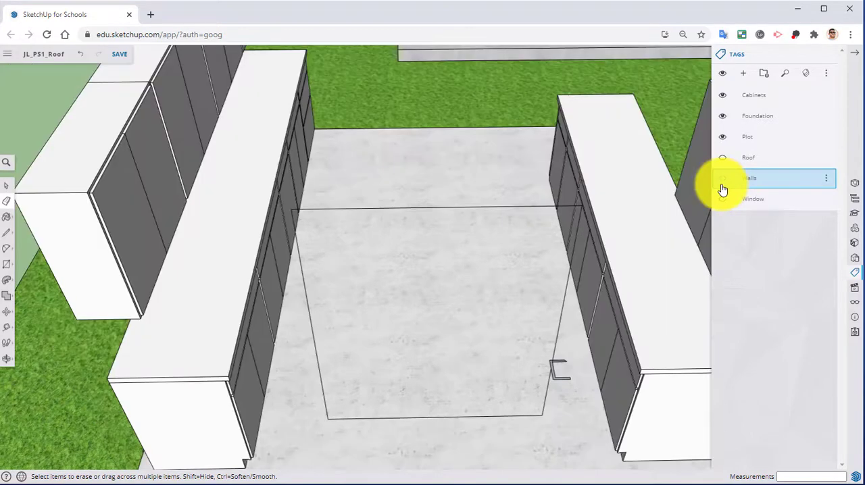
Select every edge of the rectangular path, including the short segment below the trim profile.
left_click(6, 185)
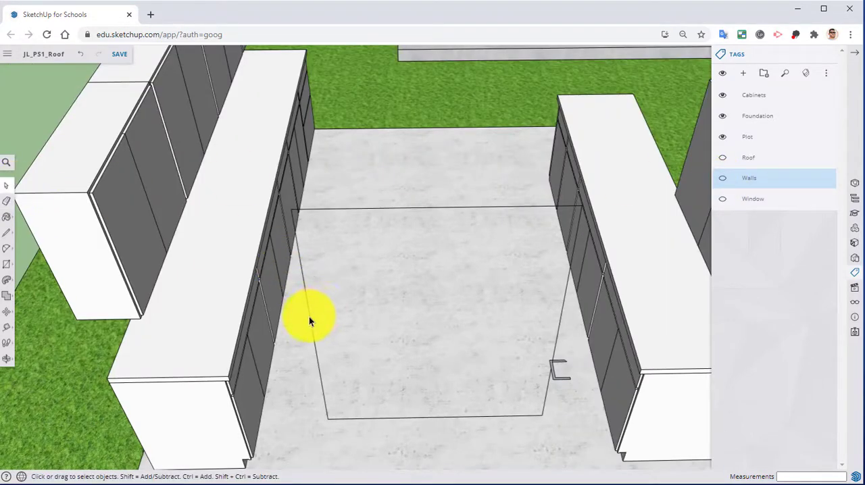
left_click(336, 206, "shift")
left_click(345, 209, "shift")
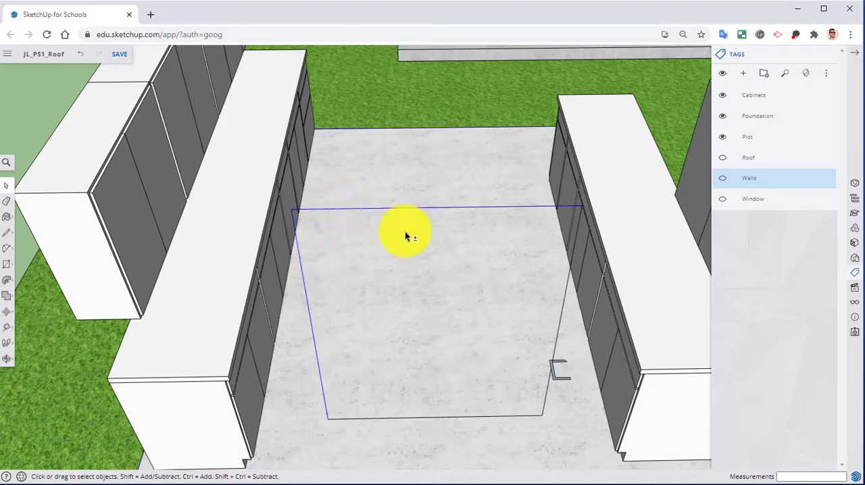
left_click(561, 317, "shift")
middle_click_drag(510, 365, 448, 254, "shift")
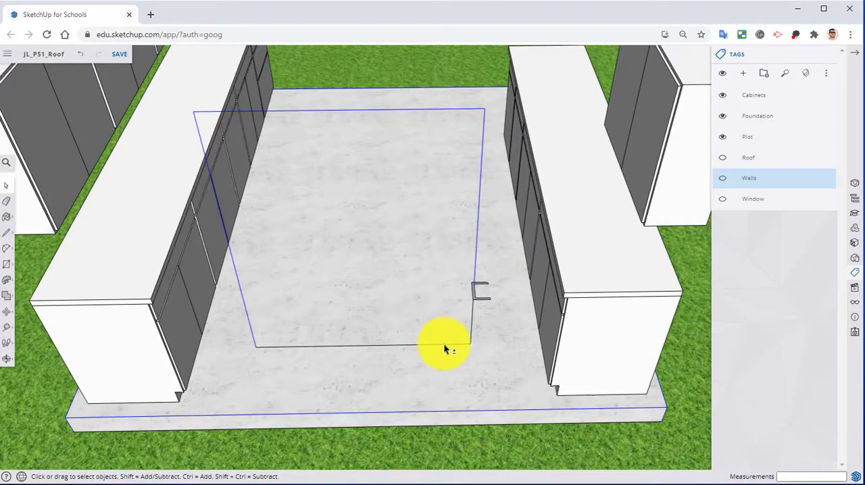
scroll(467, 328, "up", 2)
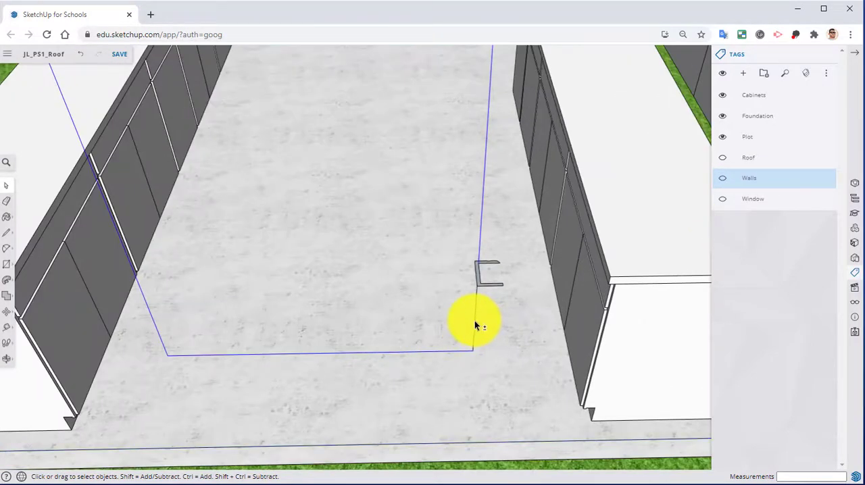
scroll(468, 308, "up", 3)
middle_click_drag(466, 300, 433, 321)
scroll(432, 225, "down", 4)
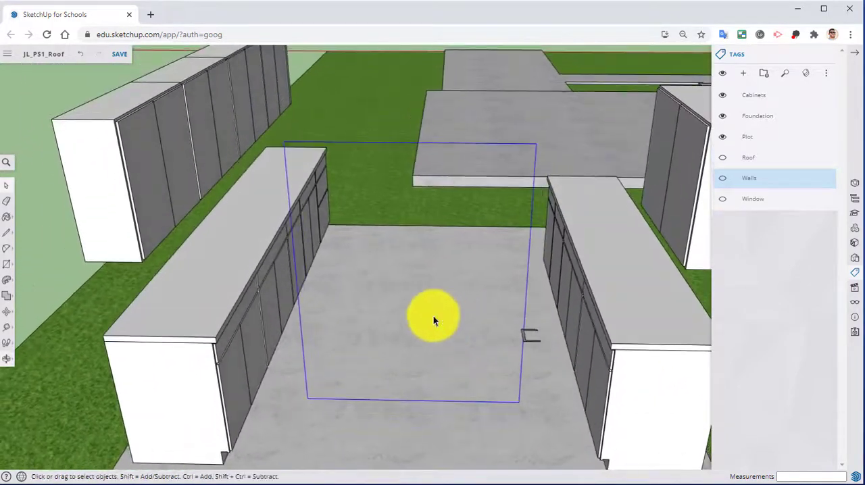
Extrude the trim profile around the selected rectangular path with Follow Me and inspect the resulting window frame from both sides.
left_click(7, 283)
scroll(514, 337, "up", 5)
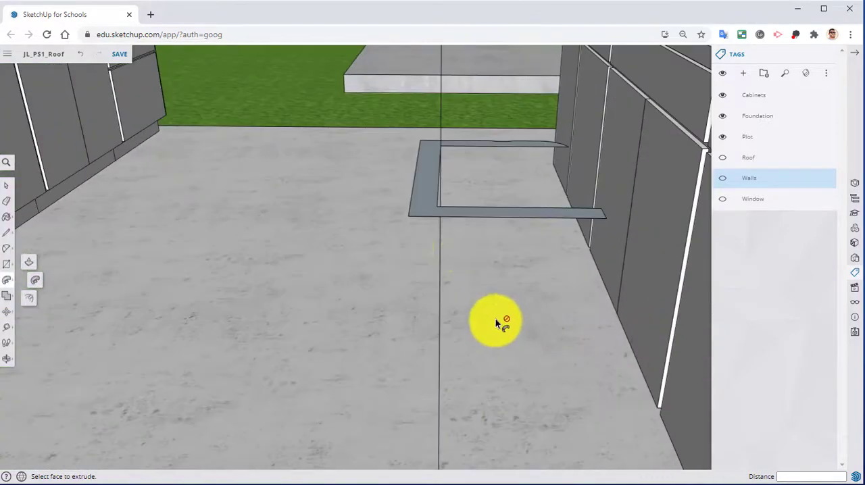
scroll(426, 211, "down", 10)
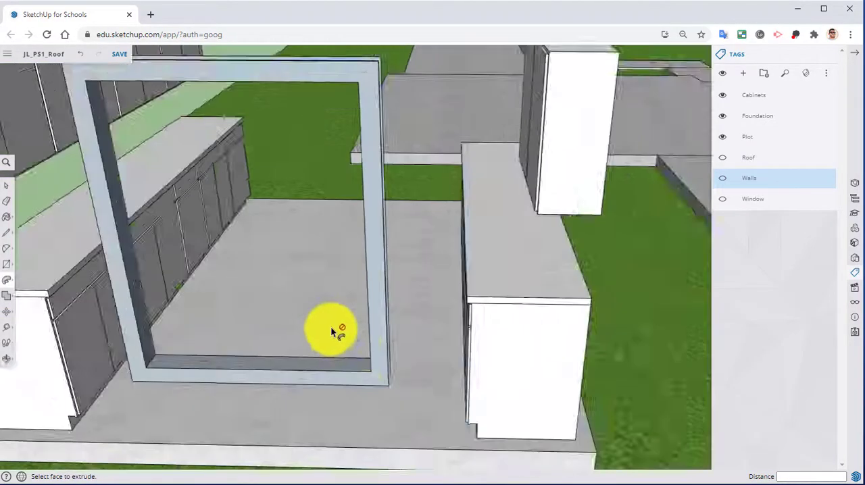
middle_click_drag(334, 332, 766, 333)
middle_click_drag(663, 319, 408, 328)
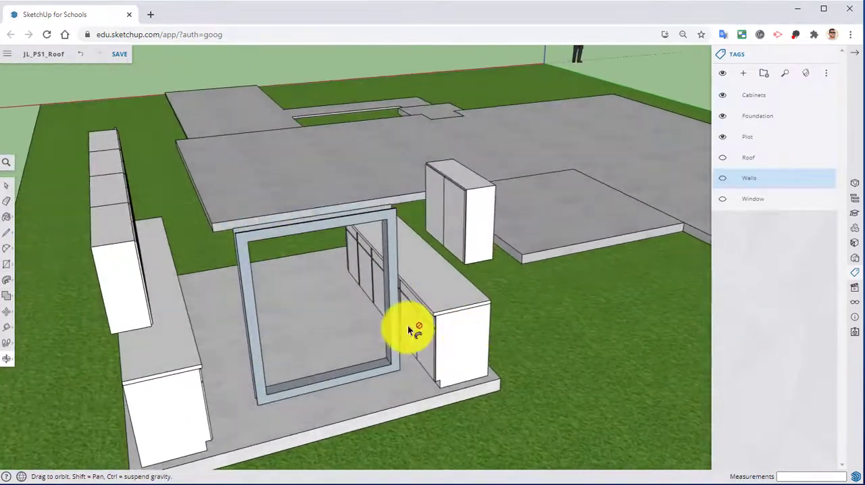
middle_click_drag(294, 329, 508, 187)
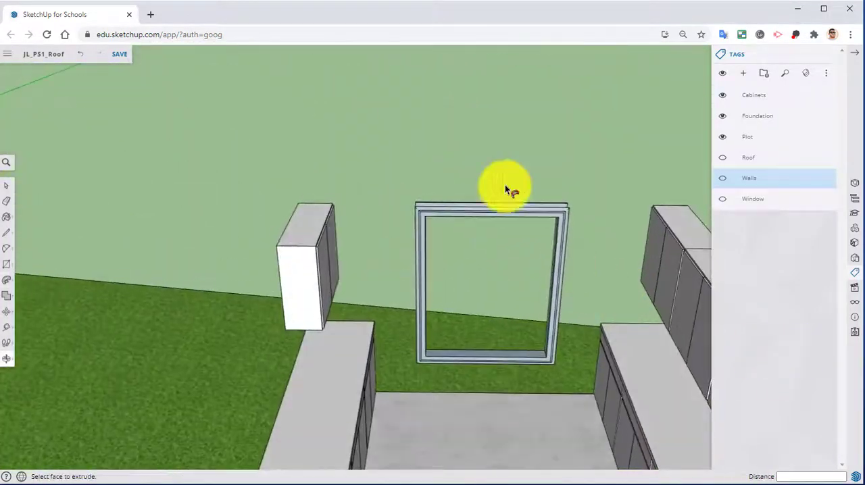
middle_click_drag(518, 284, 2, 365)
middle_click_drag(397, 320, 402, 299)
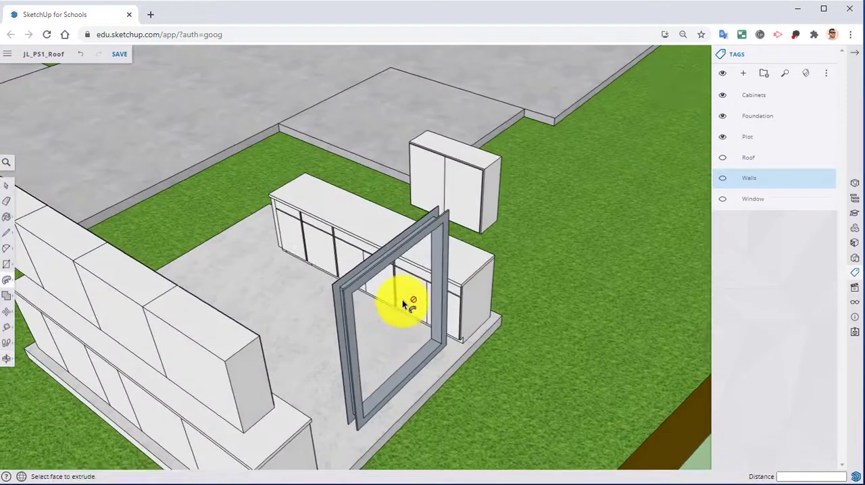
Select the whole window frame and reverse its faces so the front sides point outward.
left_click(377, 274)
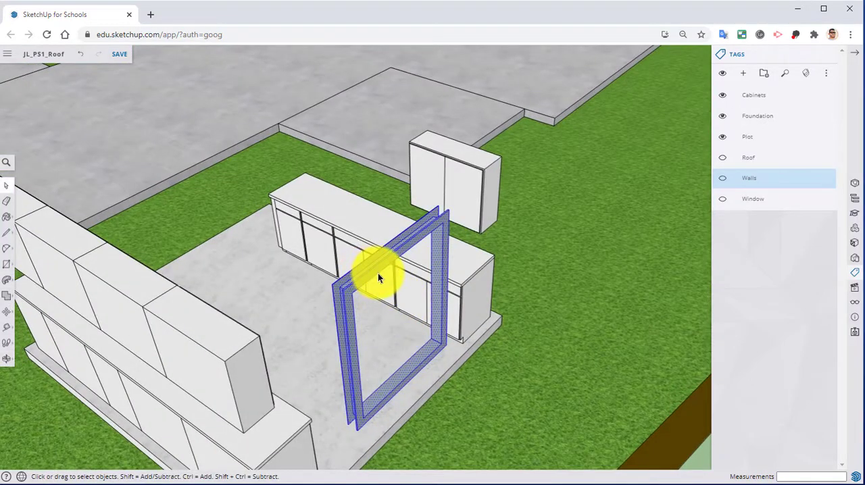
right_click(377, 273)
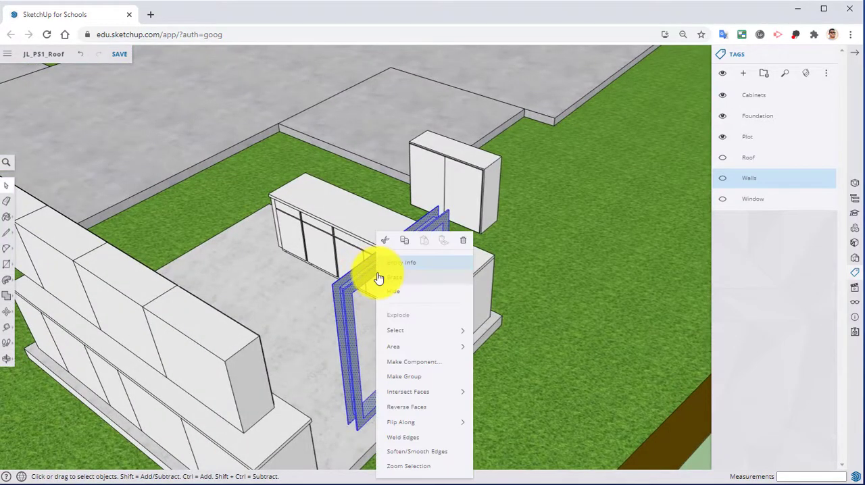
left_click(429, 410)
left_click(563, 348)
middle_click_drag(524, 344, 291, 251)
scroll(349, 274, "up", 5)
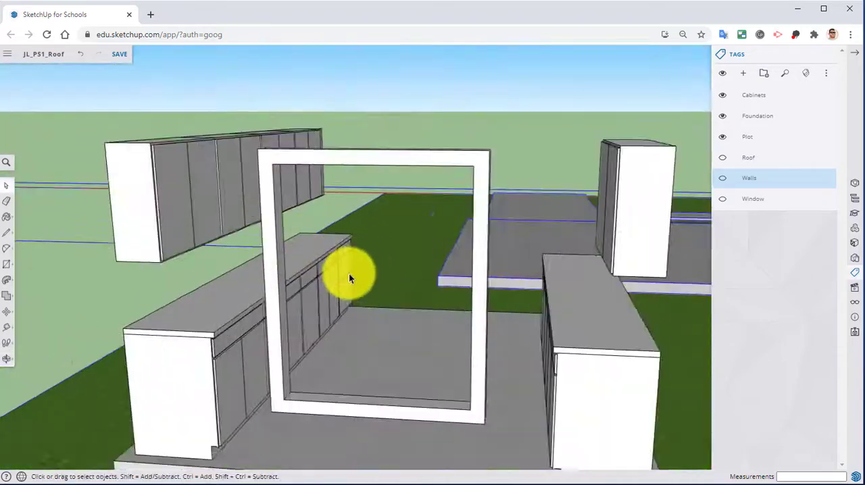
middle_click_drag(348, 274, 361, 330)
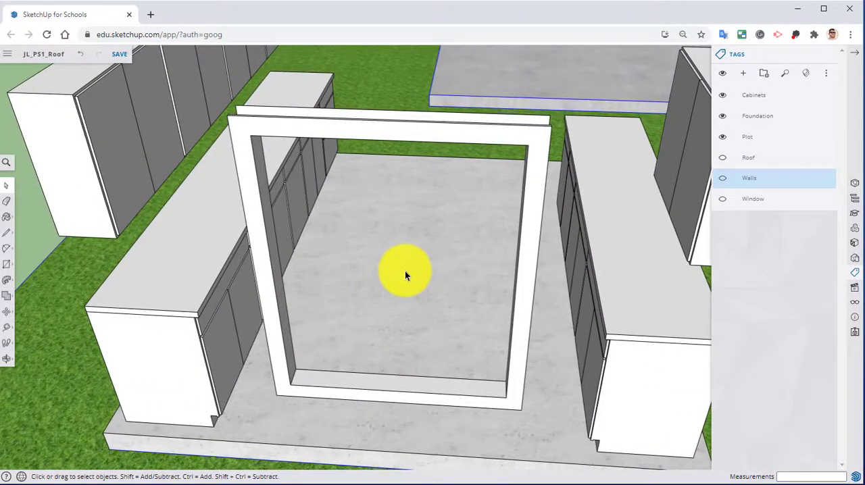
Place a Tape Measure guide along the frame's inner sill face, midway across its depth and parallel to the front edge.
left_click(7, 325)
middle_click_drag(226, 318, 306, 338)
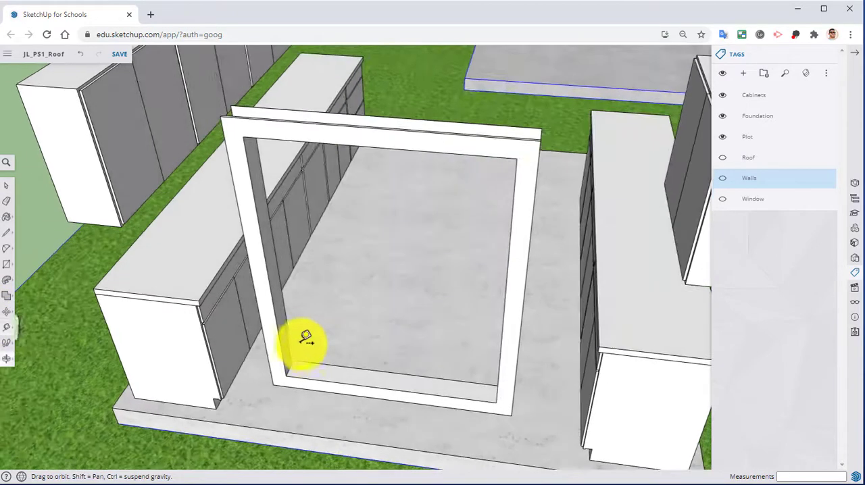
scroll(306, 337, "up", 5)
middle_click_drag(338, 363, 230, 322)
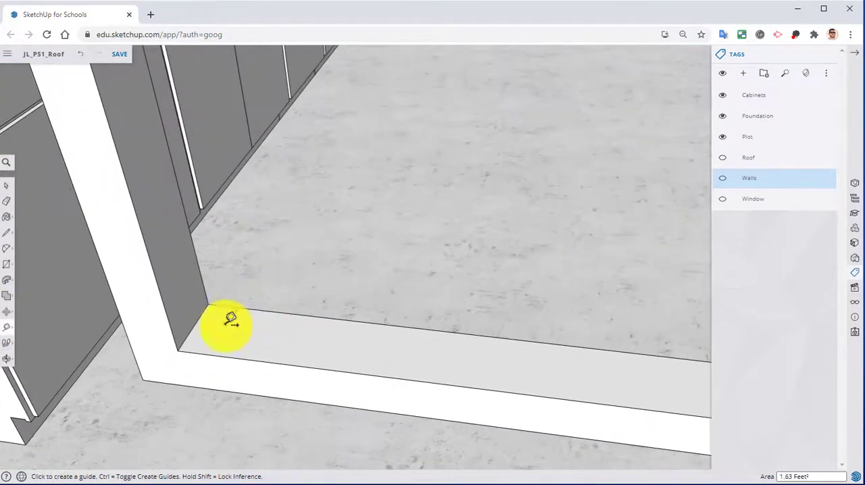
left_click(231, 349)
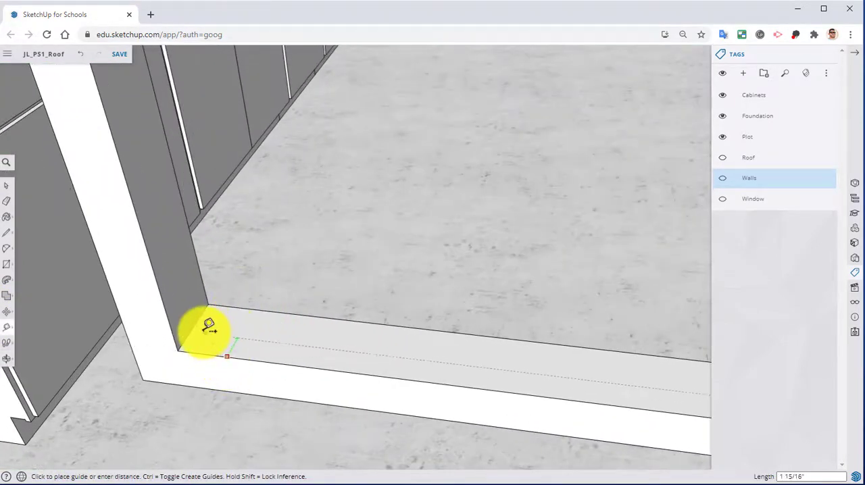
left_click(198, 323)
Add two parallel guides on the sill face, offset .25" to each side of the centre guide.
mouse_move(198, 323)
middle_mouse_down()
mouse_move(233, 369)
mouse_move(203, 315)
middle_mouse_up()
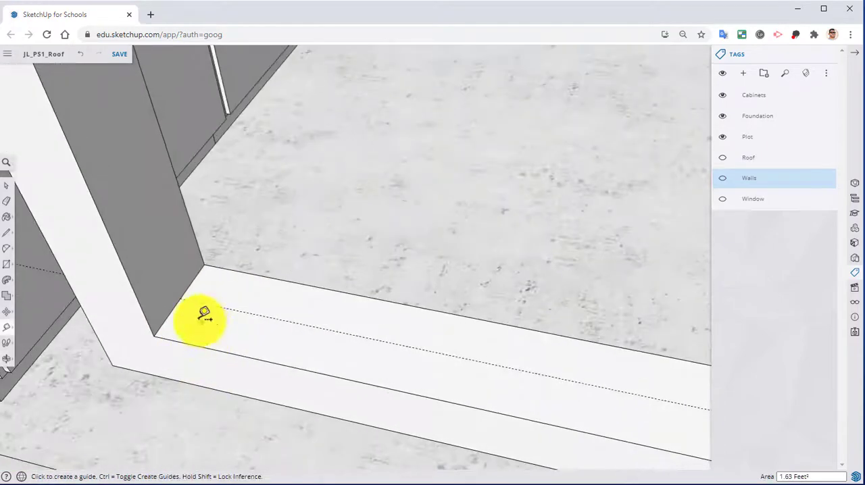
left_click(202, 315)
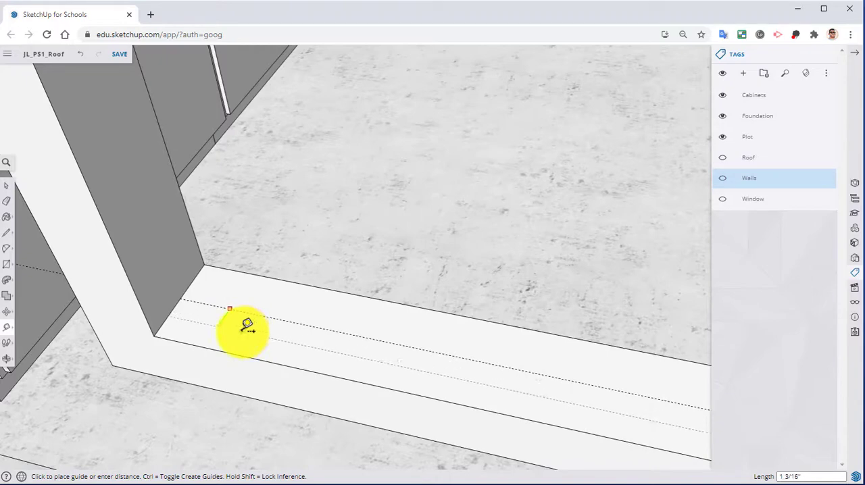
left_click(247, 327)
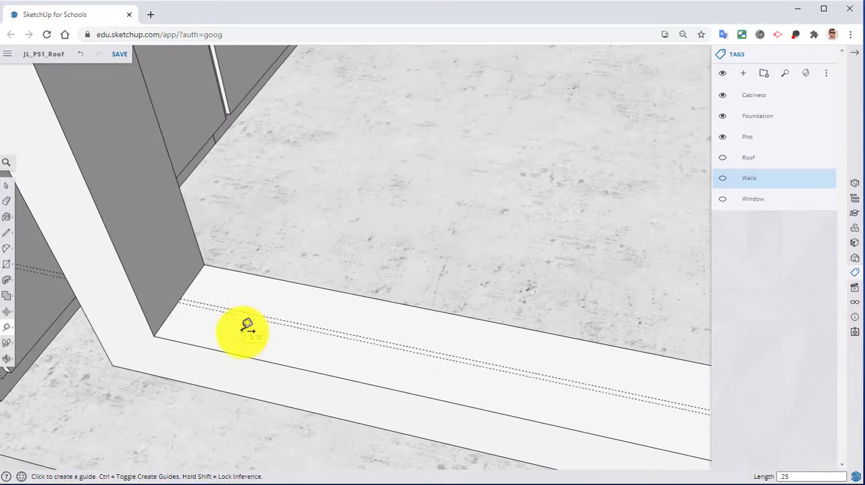
scroll(272, 304, "up", 3)
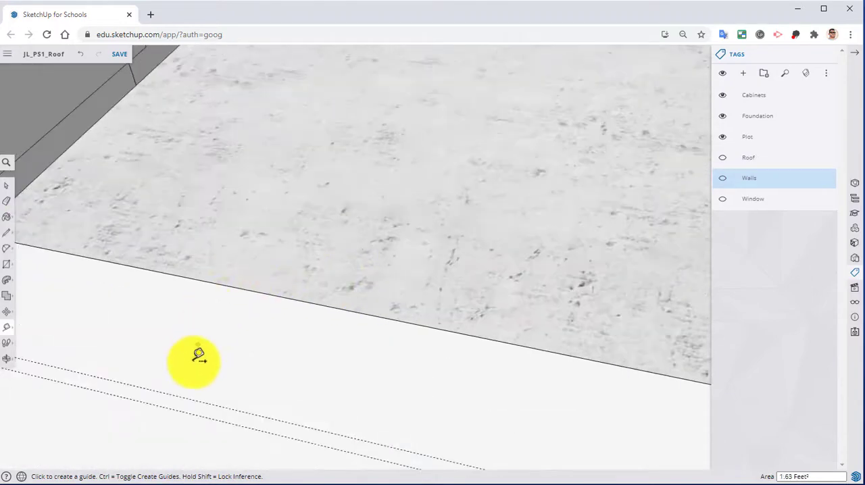
left_click(195, 399)
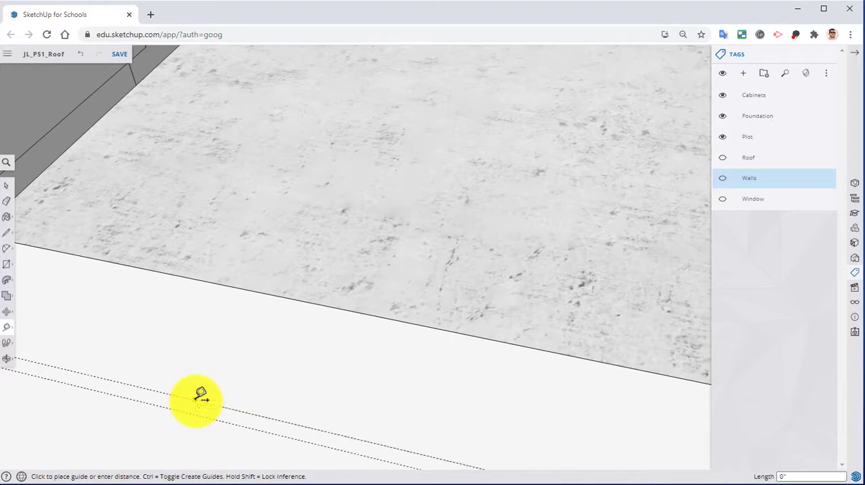
left_click(233, 356)
scroll(367, 245, "down", 5)
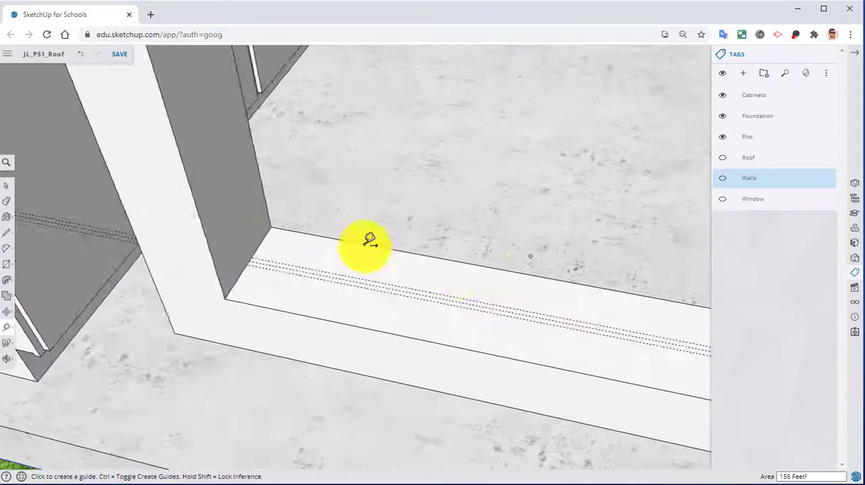
Draw a 1/2" by 3' 11" rectangle between the outer guides along the full length of the sill.
left_click(7, 264)
left_click(285, 259)
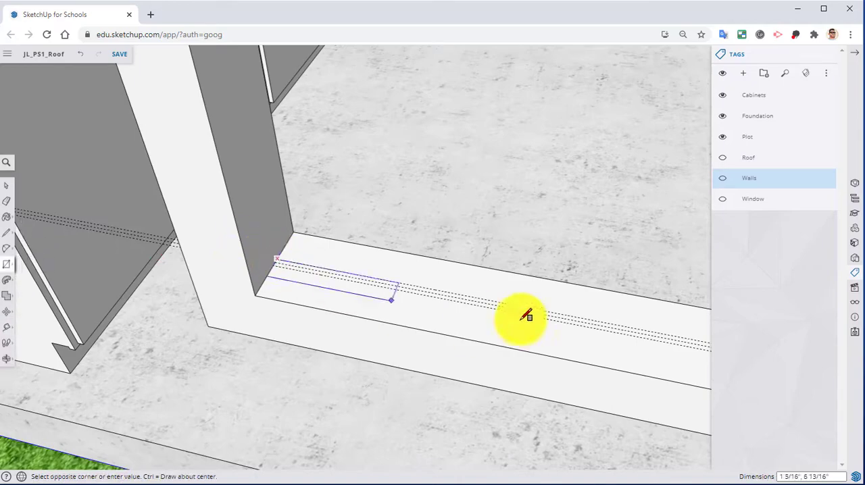
middle_click_drag(525, 315, 633, 237)
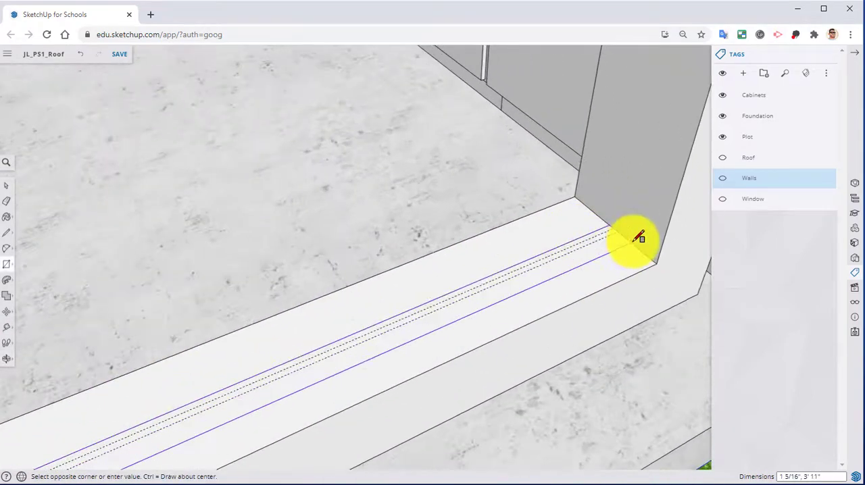
left_click(619, 227)
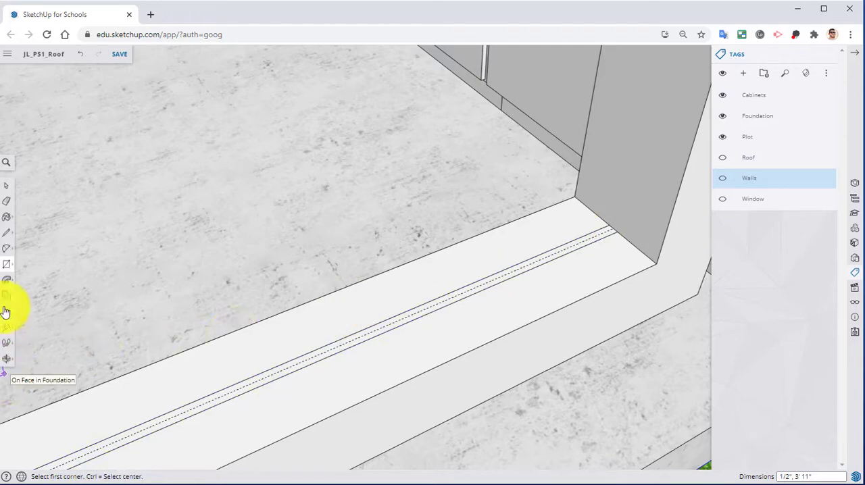
Push/Pull the narrow strip on the sill 4' 11" up to the underside of the frame's top to form the glass pane.
left_click(8, 284)
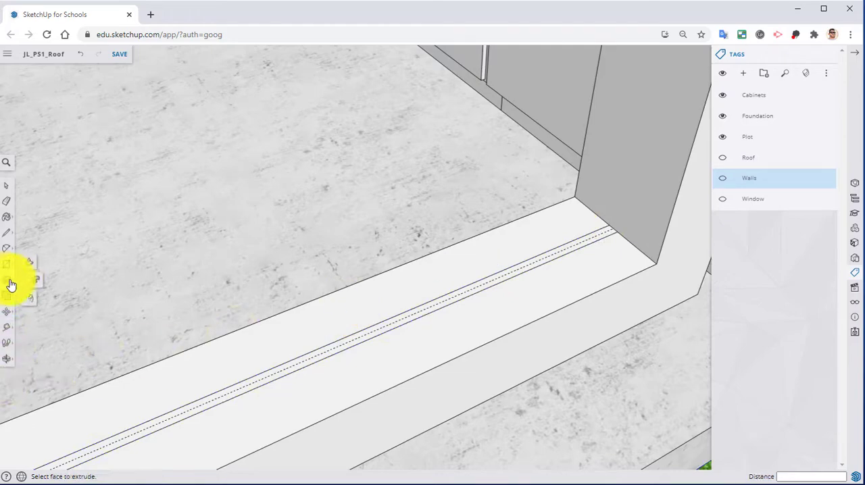
left_click(34, 264)
left_click(353, 346)
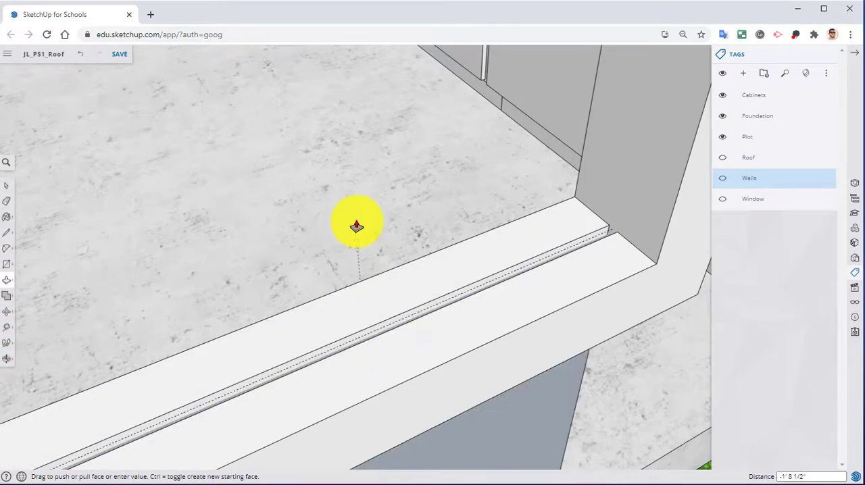
scroll(360, 242, "down", 4)
middle_click_drag(360, 243, 451, 394)
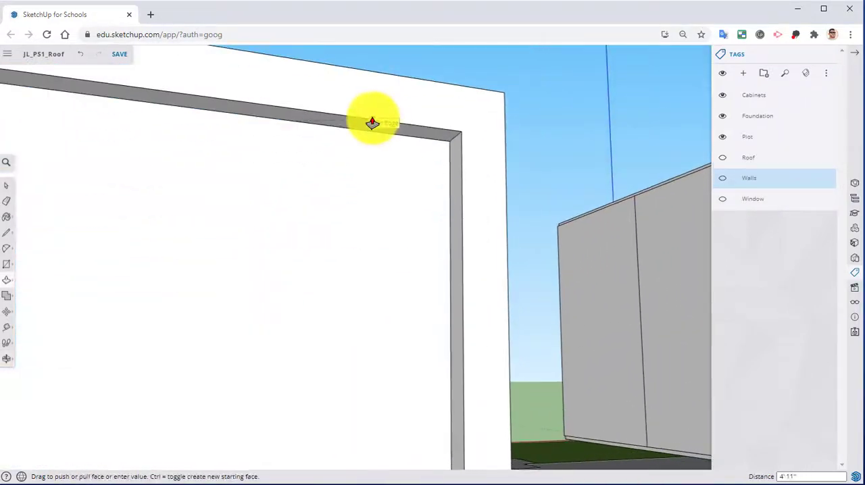
middle_click_drag(367, 201, 309, 91)
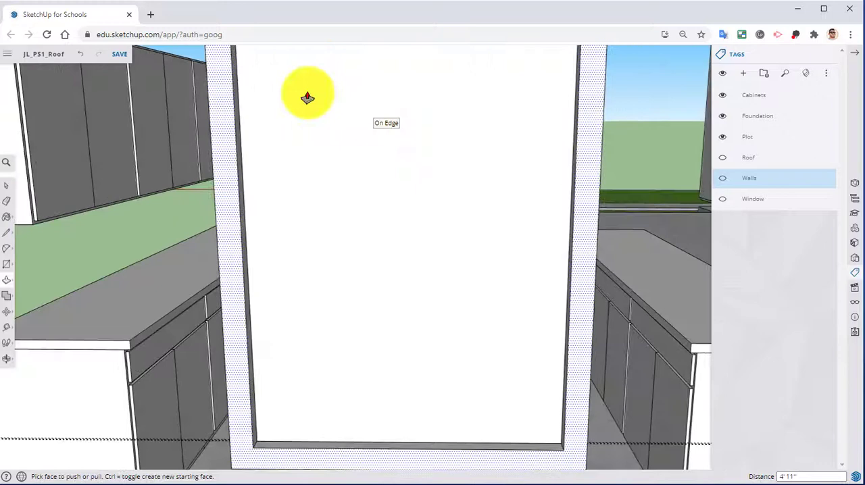
Draw a vertical line about 10 7/8" long up the pane's side edge, starting at its lower-left corner.
left_click(6, 235)
scroll(247, 367, "up", 5)
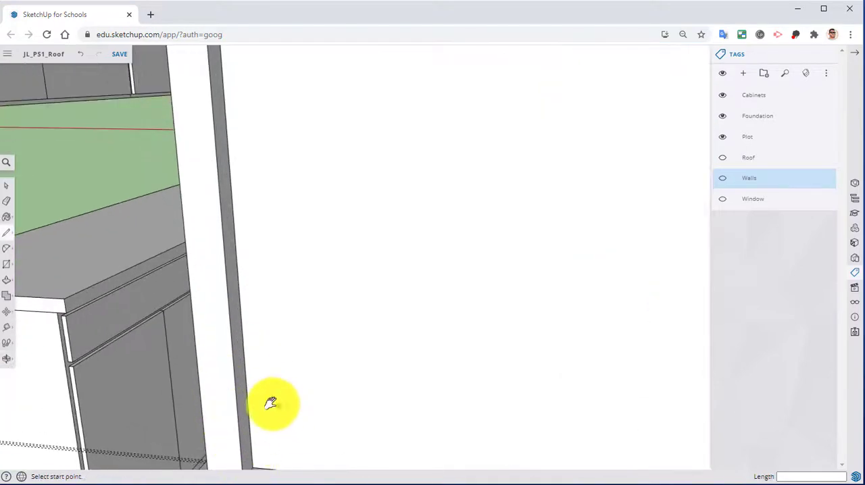
middle_click_drag(271, 404, 248, 386, "shift")
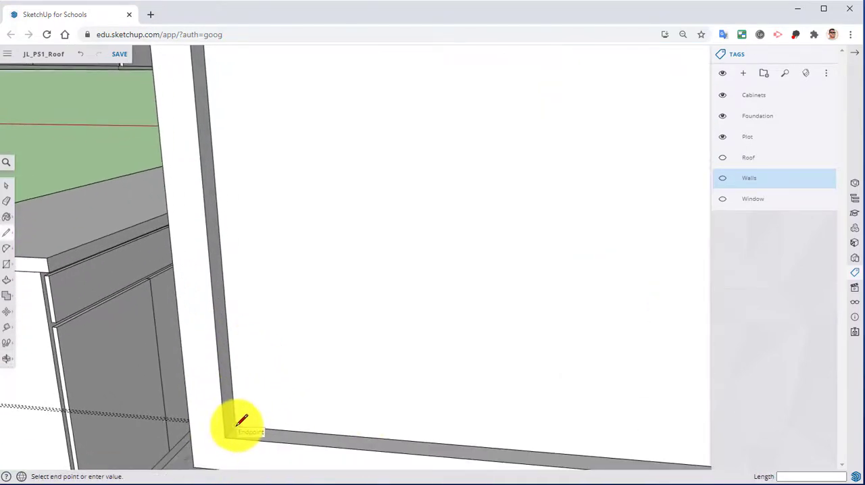
left_click(228, 322)
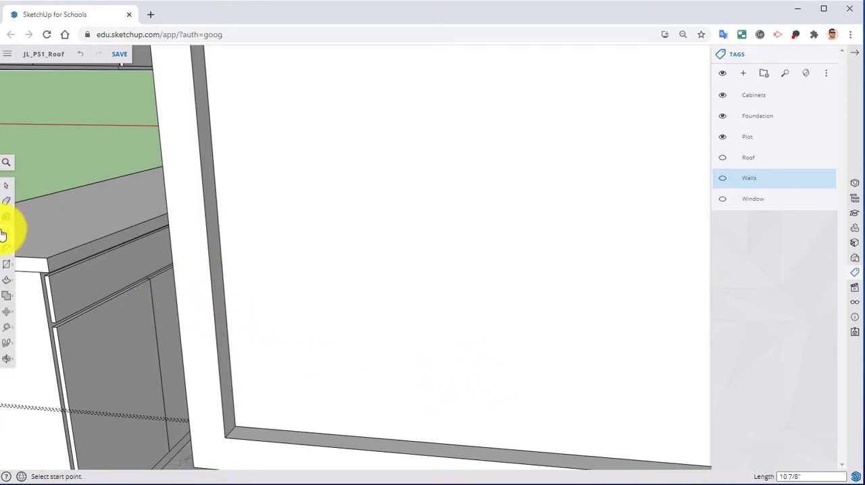
Copy the short vertical line 3' 11" to the pane's opposite lower corner and divide the distance into 4 equal spaces with copies.
left_click(6, 185)
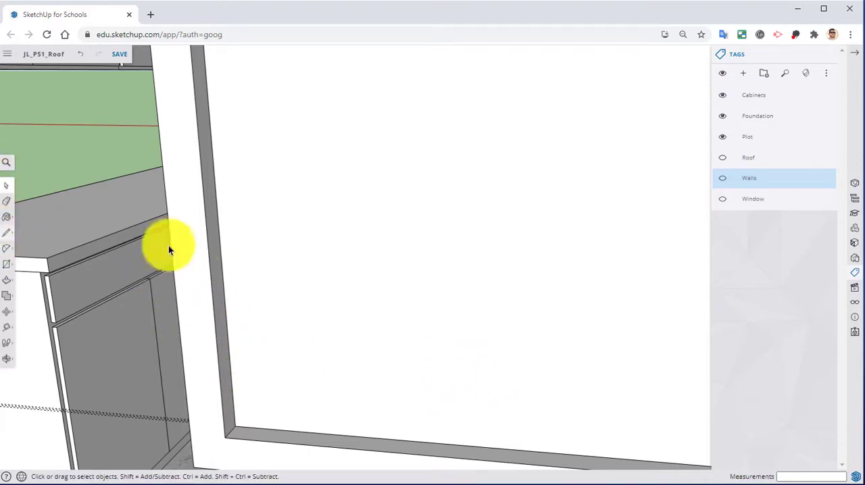
left_click(227, 345)
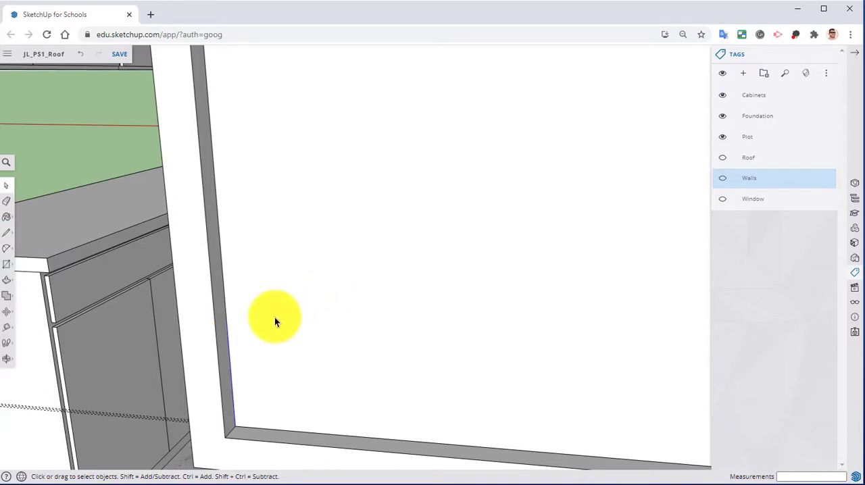
left_click(7, 312)
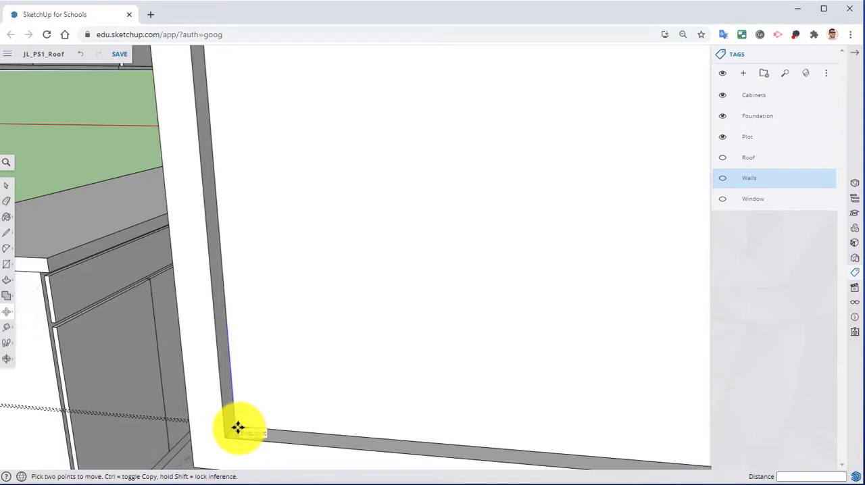
left_click(238, 427)
middle_click_drag(430, 425, 367, 380)
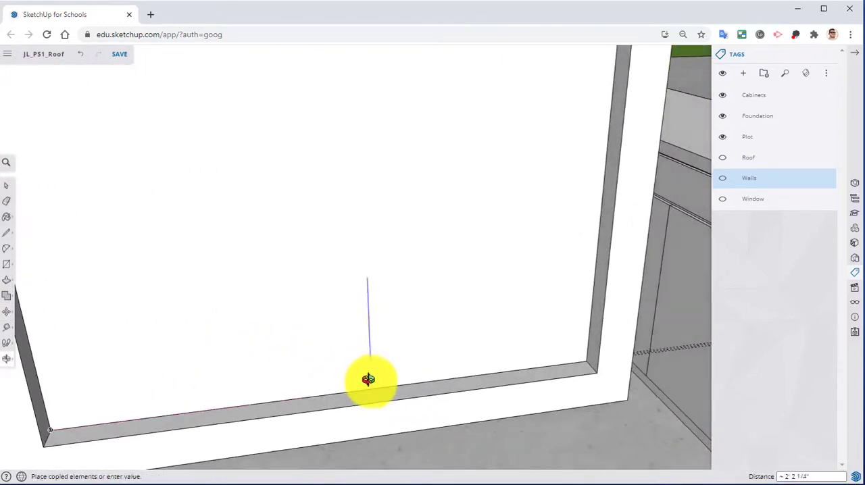
left_click(585, 365)
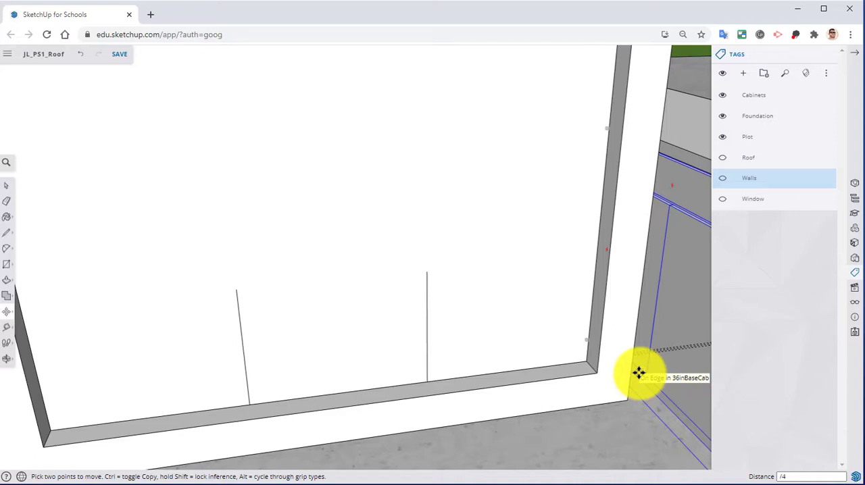
key("Return")
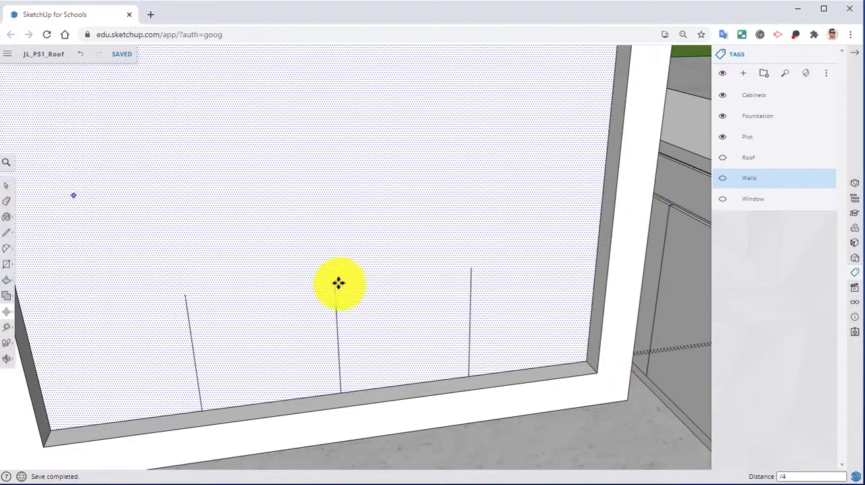
Draw a horizontal line about 8 1/16" long along the pane's lower edge, starting at its lower-left corner.
scroll(13, 236, "down", 1)
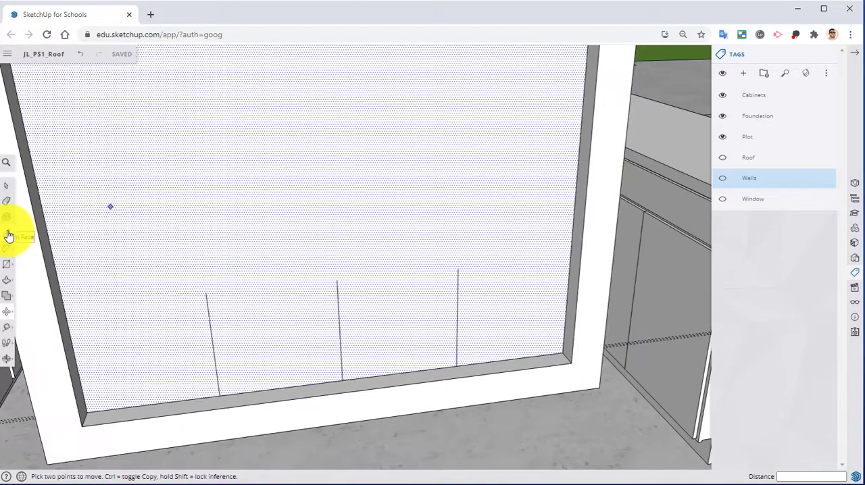
left_click(7, 233)
left_click(86, 411)
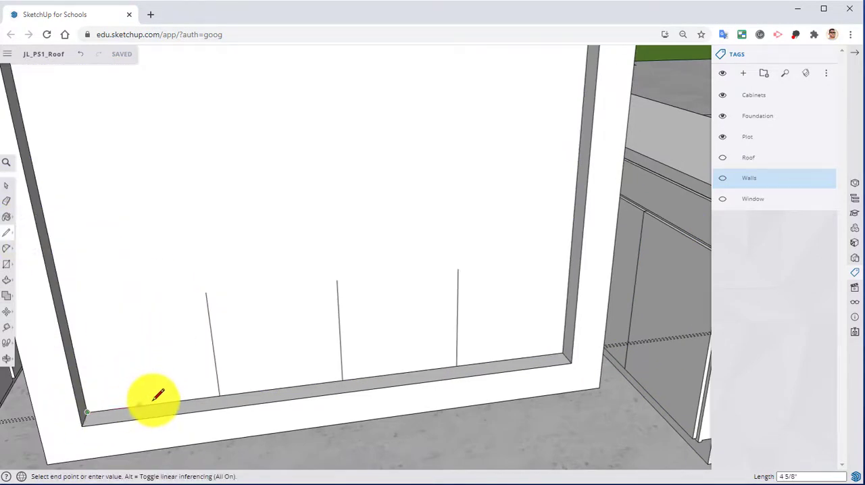
left_click(182, 402)
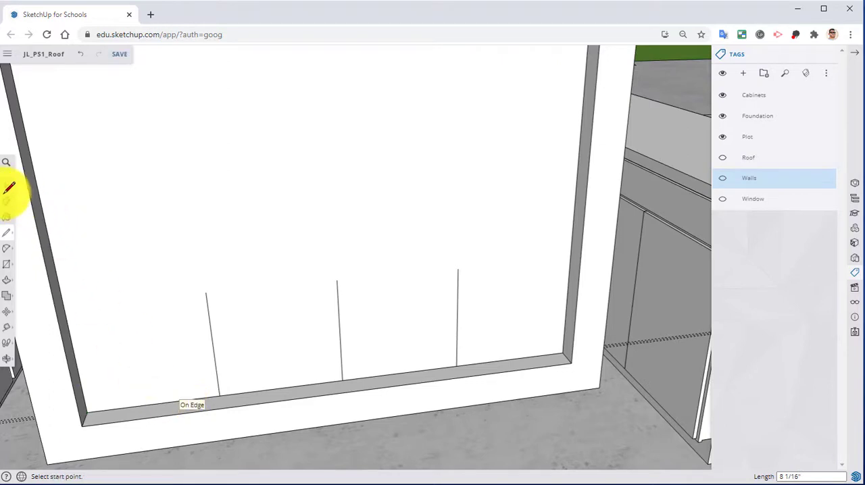
Copy the short horizontal line 4' 11" up to the pane's upper corner and divide the distance into 5 equal spaces with copies.
left_click(7, 186)
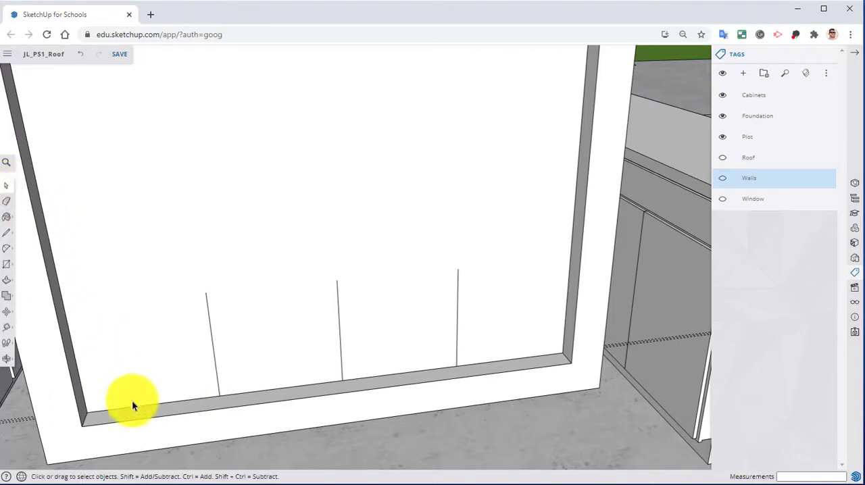
left_click(138, 407)
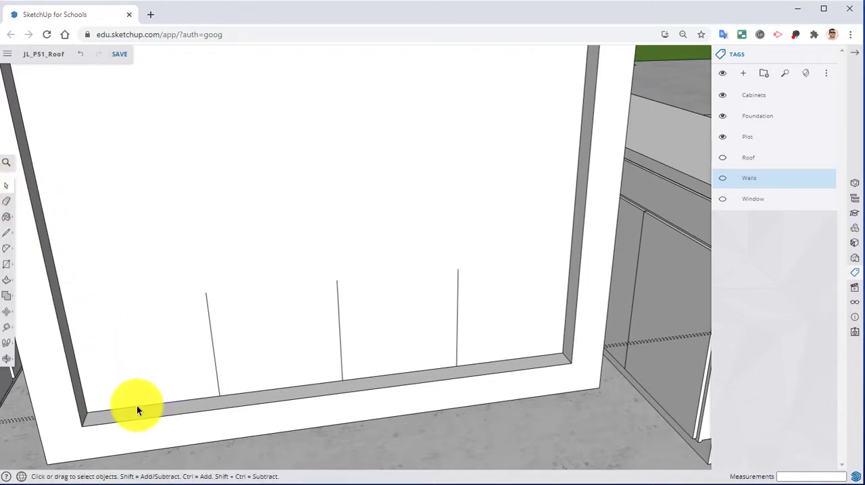
left_click(5, 315)
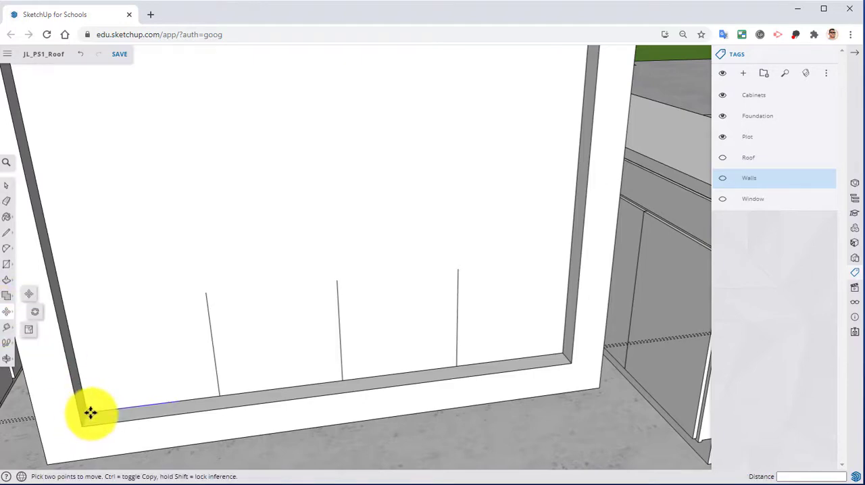
left_click(86, 411)
key("ctrl")
middle_click_drag(122, 307, 140, 226)
scroll(143, 224, "up", 3)
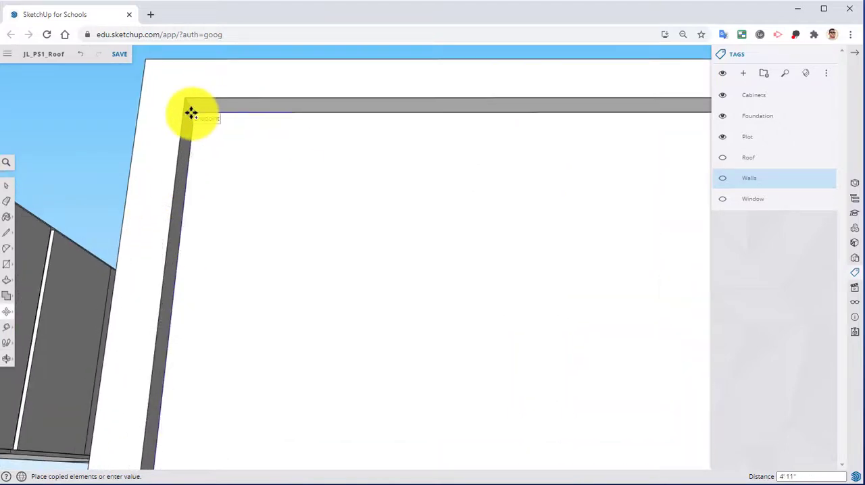
left_click(191, 112)
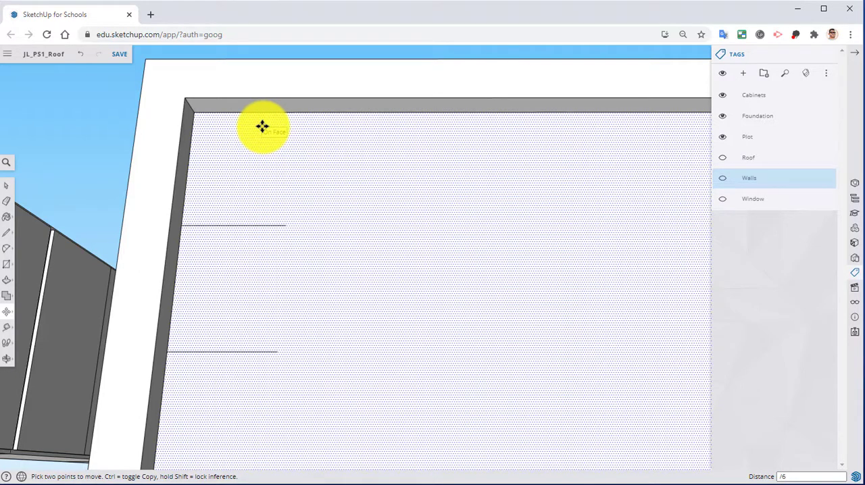
scroll(218, 195, "down", 3)
middle_click_drag(218, 195, 282, 236)
scroll(267, 260, "down", 5)
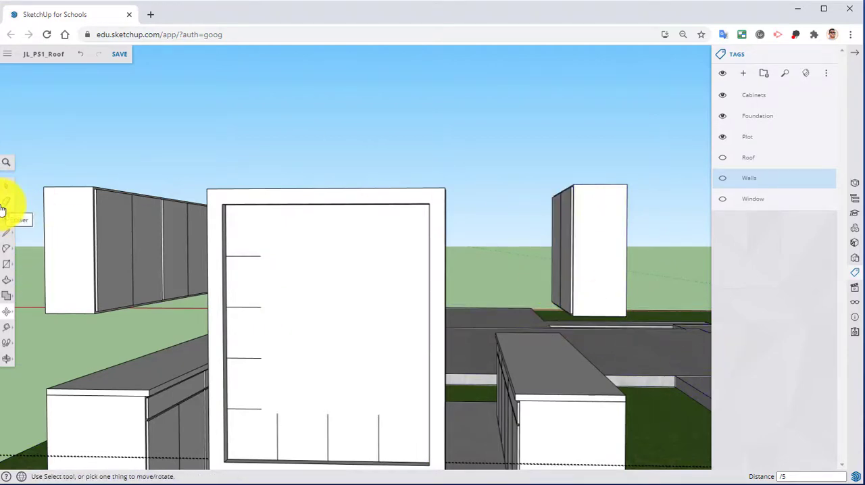
Extend the four short horizontal division lines across the pane to its opposite side edge with lines 3' 2 15/16" long.
left_click(6, 232)
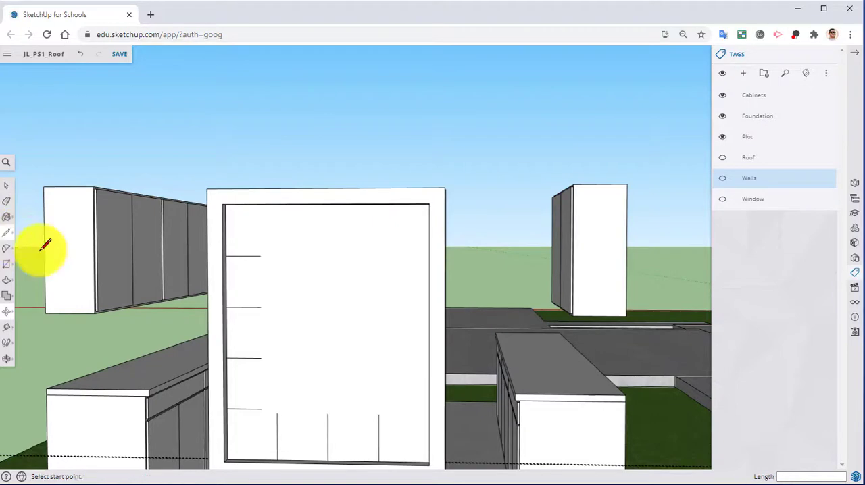
scroll(382, 321, "up", 3)
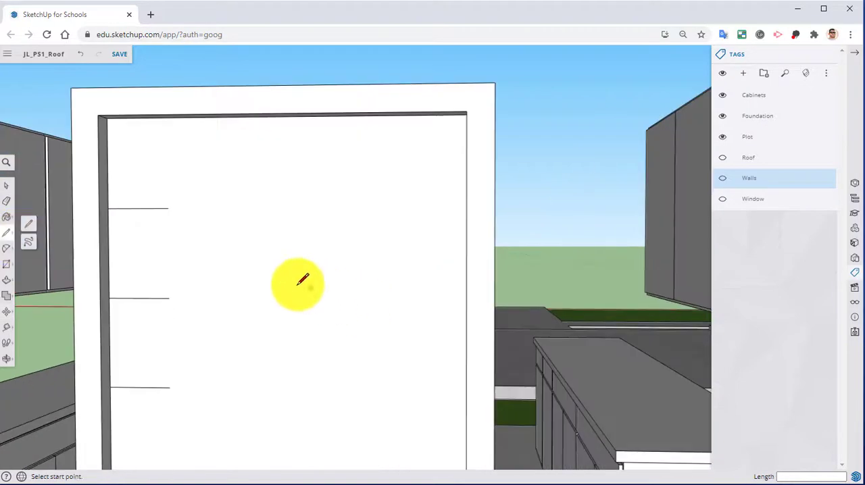
left_click(170, 206)
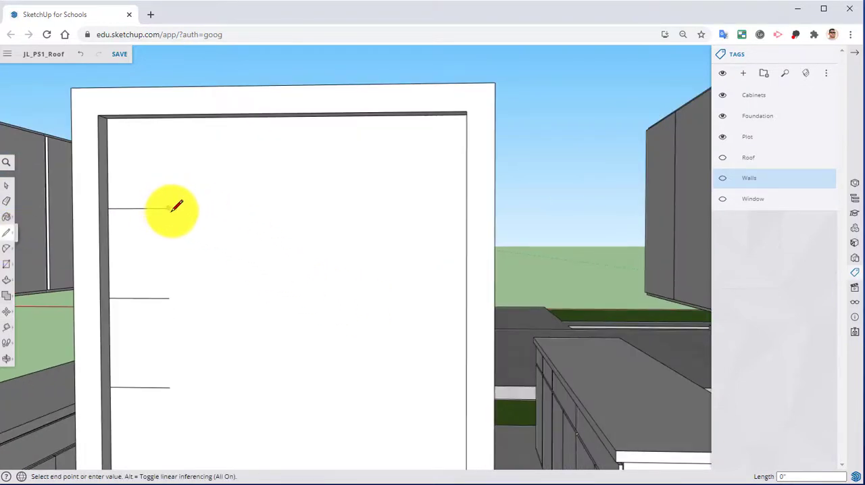
middle_click_drag(173, 205, 477, 196)
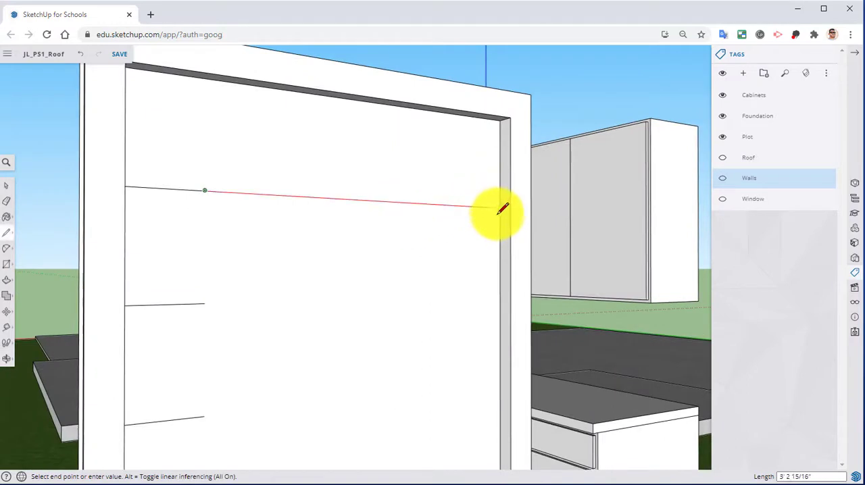
left_click(501, 208)
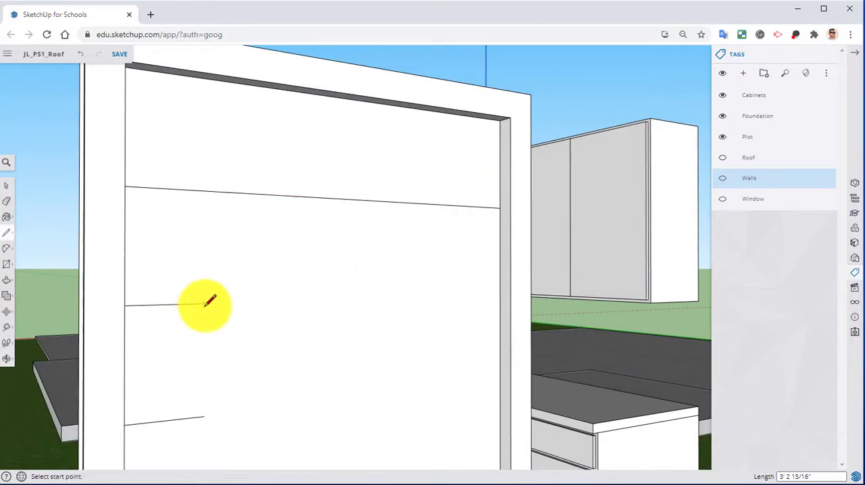
left_click(205, 303)
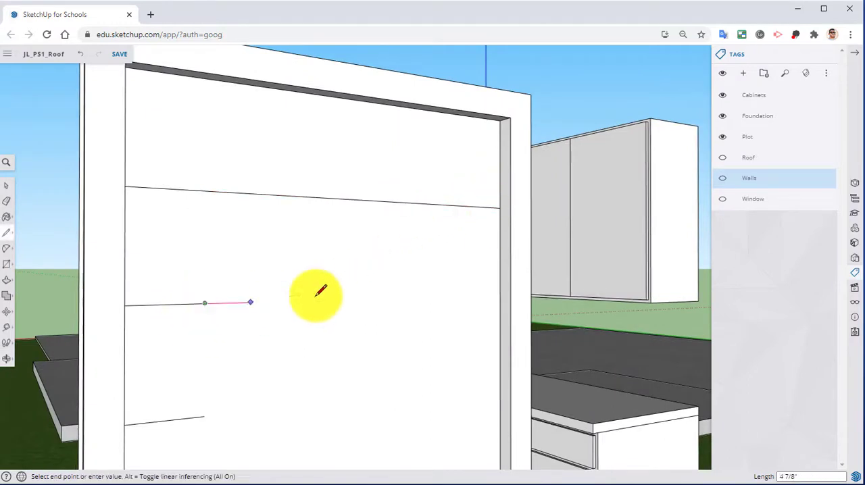
left_click(501, 297)
left_click(205, 416)
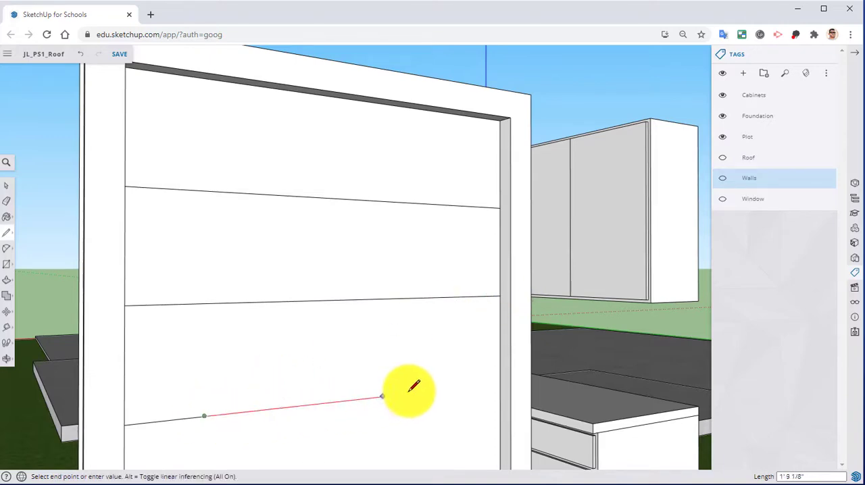
left_click(501, 383)
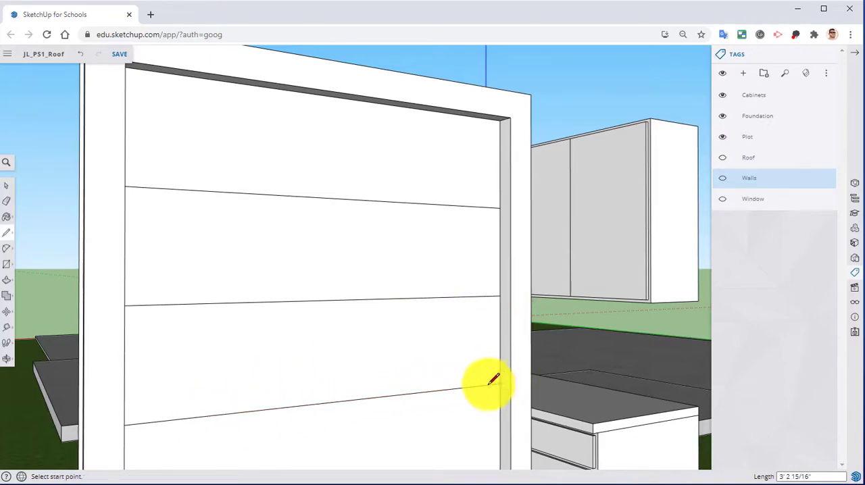
middle_click_drag(493, 380, 402, 236)
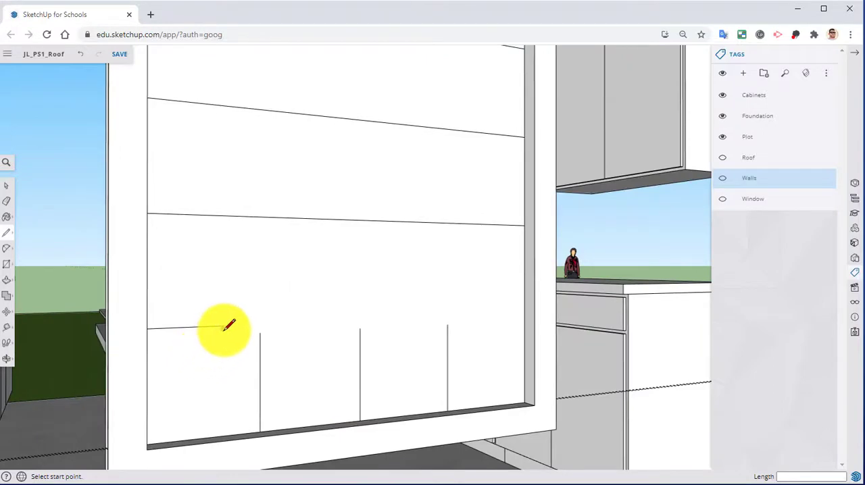
left_click(527, 312)
Extend the three short vertical division lines up to the pane's upper edge with straight vertical lines, completing the 4 by 5 grid.
left_click(448, 327)
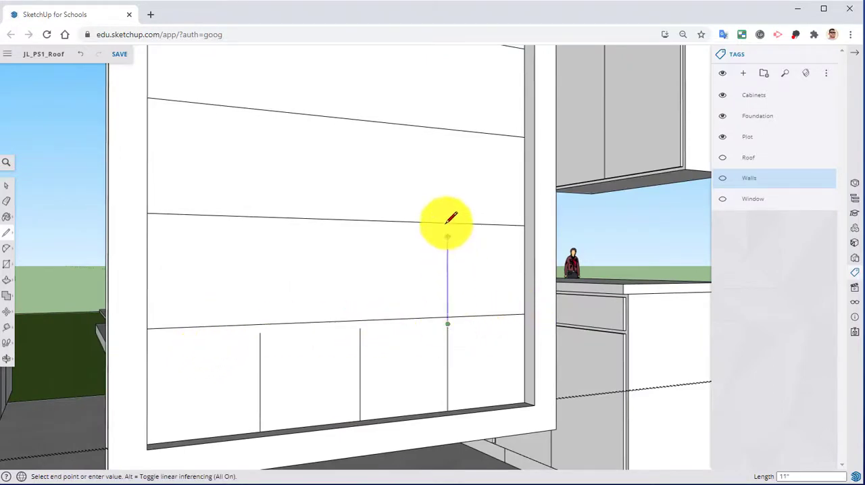
mouse_move(448, 222)
middle_mouse_down()
mouse_move(396, 396)
mouse_move(367, 304)
mouse_move(389, 212)
middle_mouse_up()
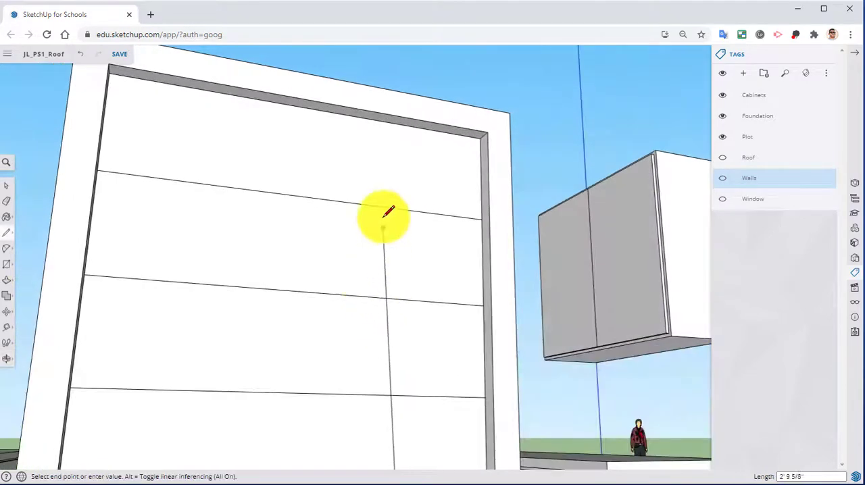
left_click(404, 121)
middle_click_drag(318, 246, 279, 334)
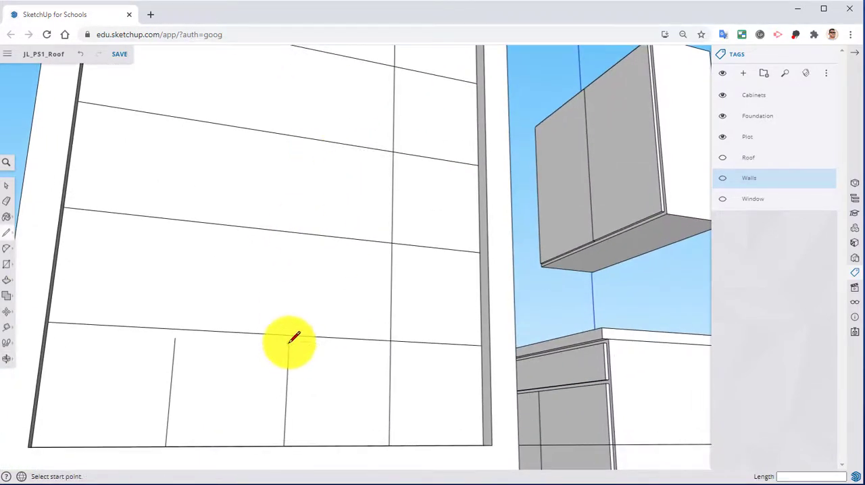
left_click(291, 340)
mouse_move(294, 332)
middle_mouse_down()
mouse_move(284, 359)
mouse_move(250, 170)
middle_mouse_up()
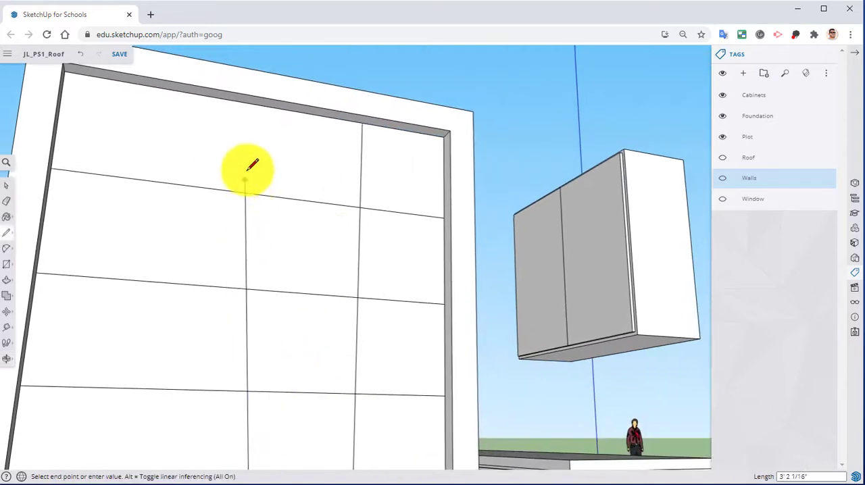
left_click(273, 112)
mouse_move(270, 139)
middle_mouse_down()
mouse_move(280, 187)
mouse_move(241, 328)
middle_mouse_up()
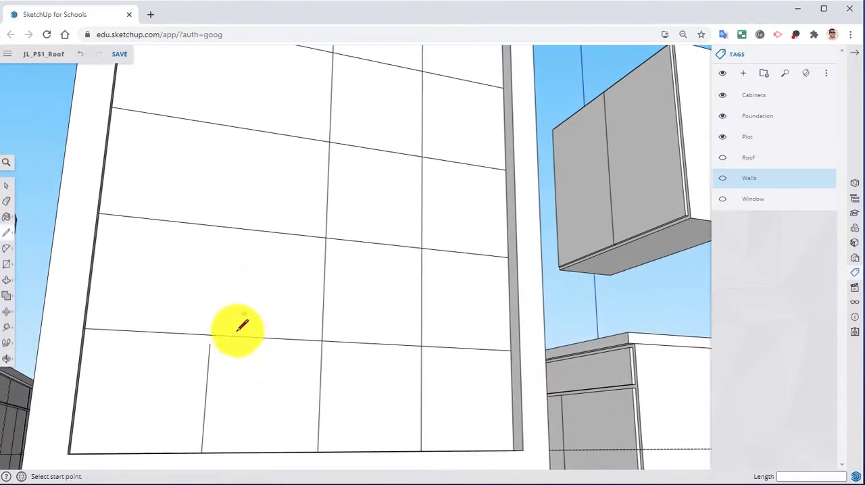
left_click(210, 344)
middle_click_drag(241, 251, 250, 324)
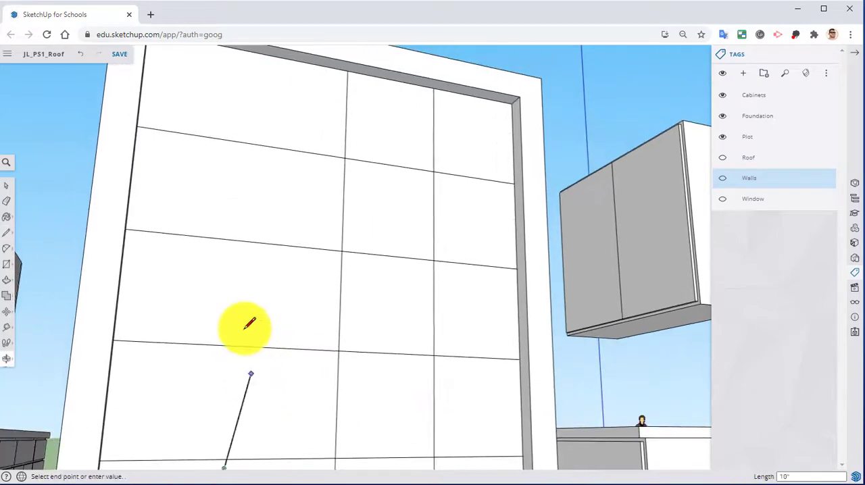
left_click(253, 48)
middle_click_drag(353, 168, 282, 252)
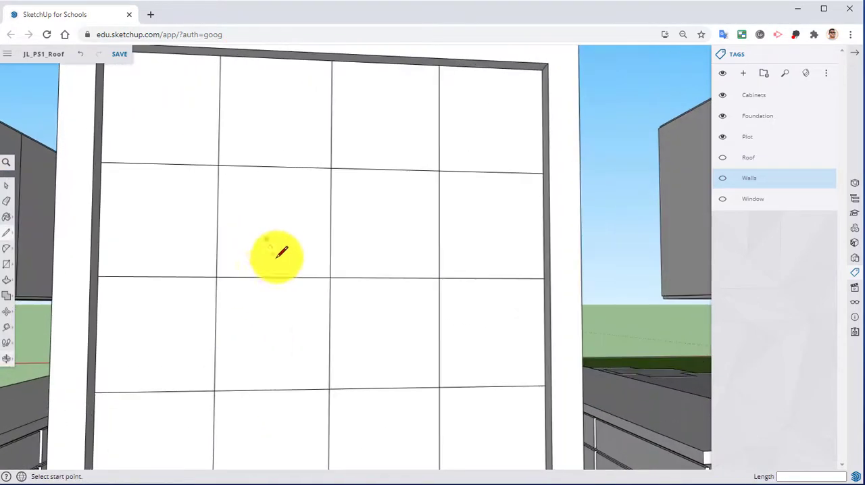
Offset the edges of the pane's upper-left grid cell inward by 0.25".
scroll(281, 252, "down", 3)
mouse_move(284, 381)
middle_mouse_down()
mouse_move(276, 268)
mouse_move(269, 300)
middle_mouse_up()
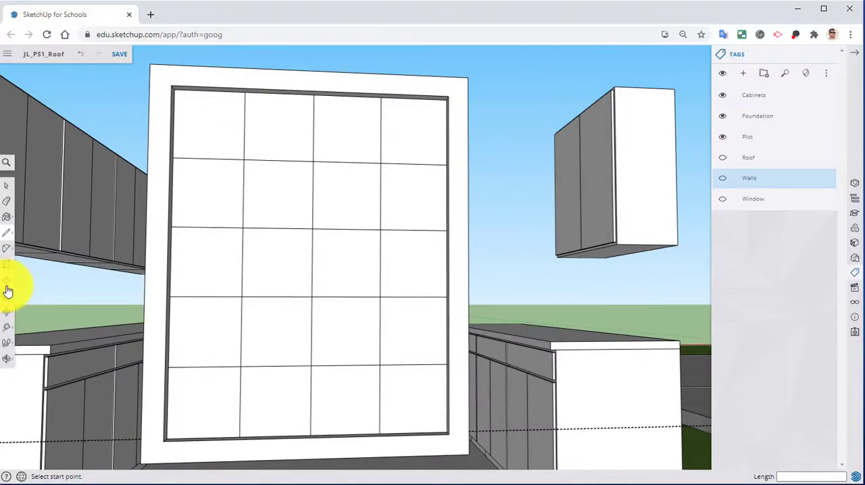
left_click(7, 284)
left_click(32, 302)
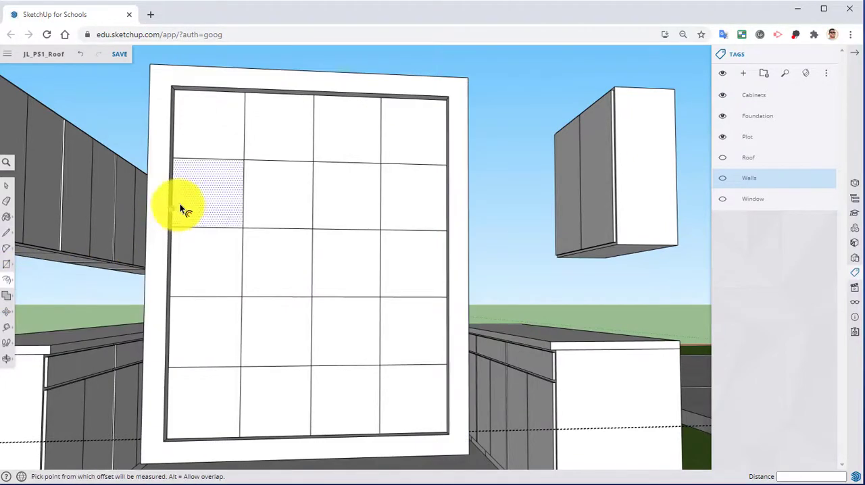
scroll(202, 216, "up", 5)
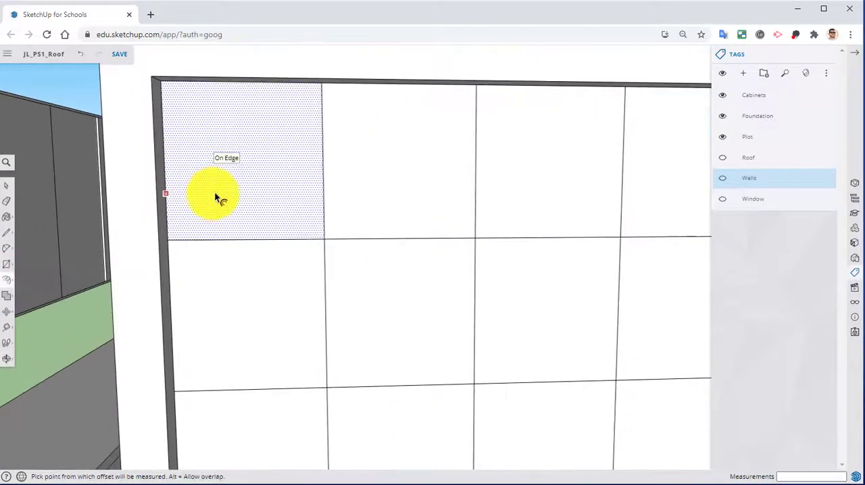
left_click(211, 192)
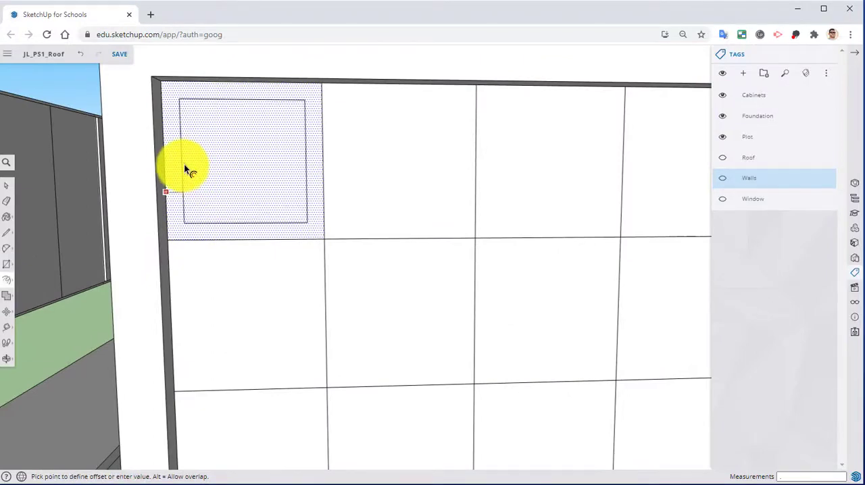
type(".25")
key("Return")
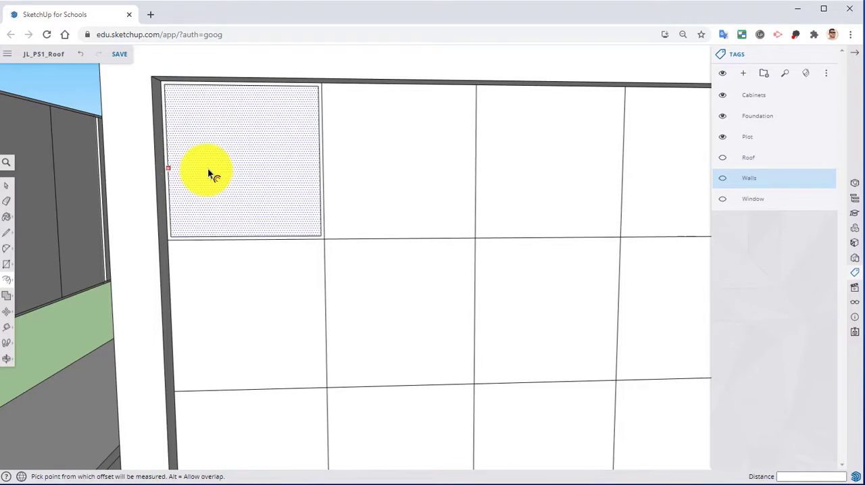
Offset the remaining three cells of the grid's top row inward by 0.25" each.
double_click(408, 157)
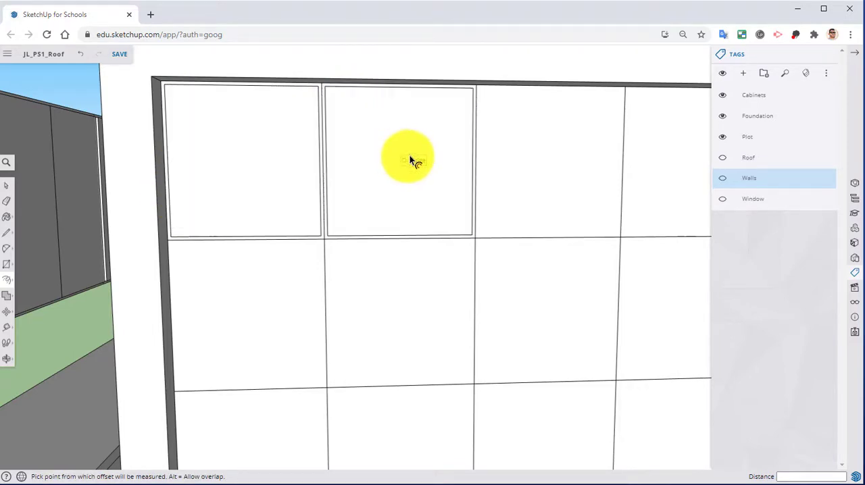
double_click(535, 164)
middle_click_drag(638, 158, 570, 145, "shift")
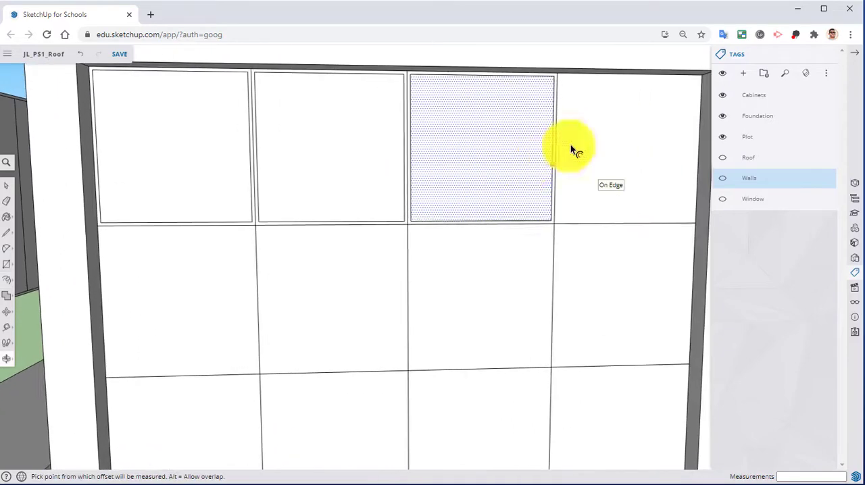
double_click(608, 134)
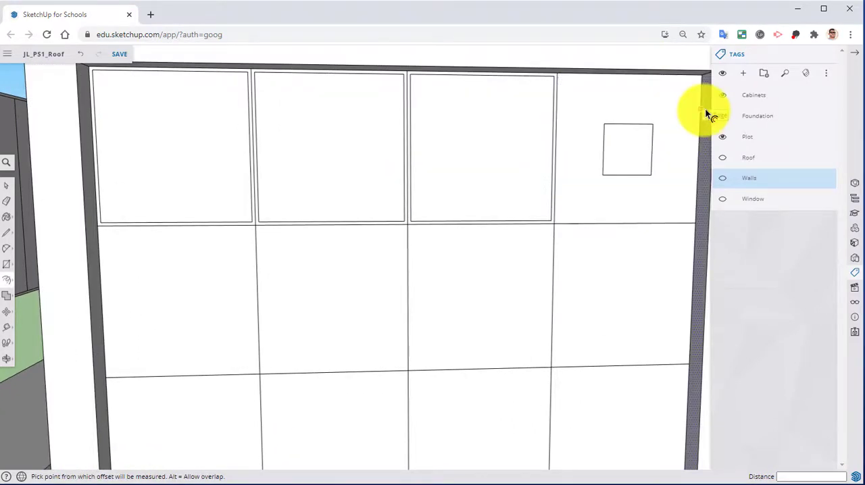
left_click(611, 128)
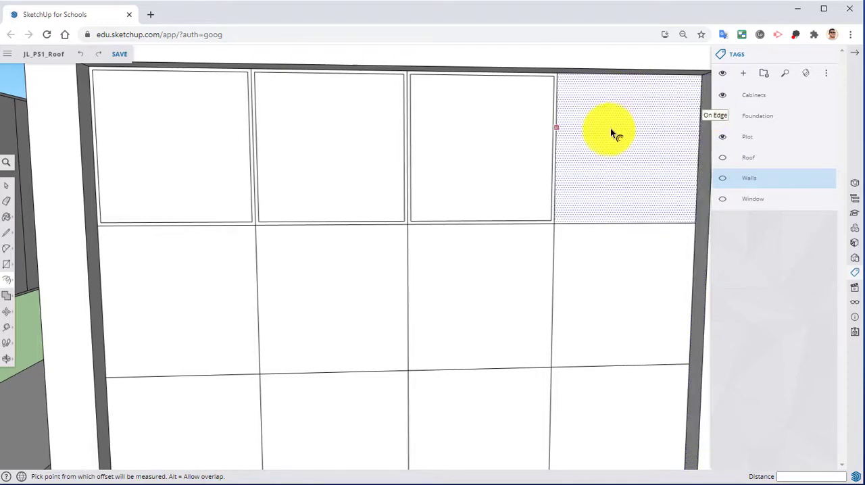
type(".")
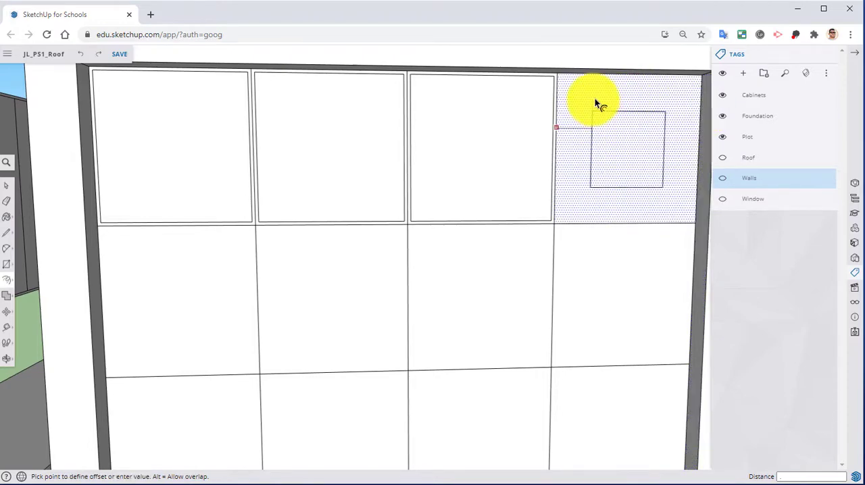
type("25")
key("Return")
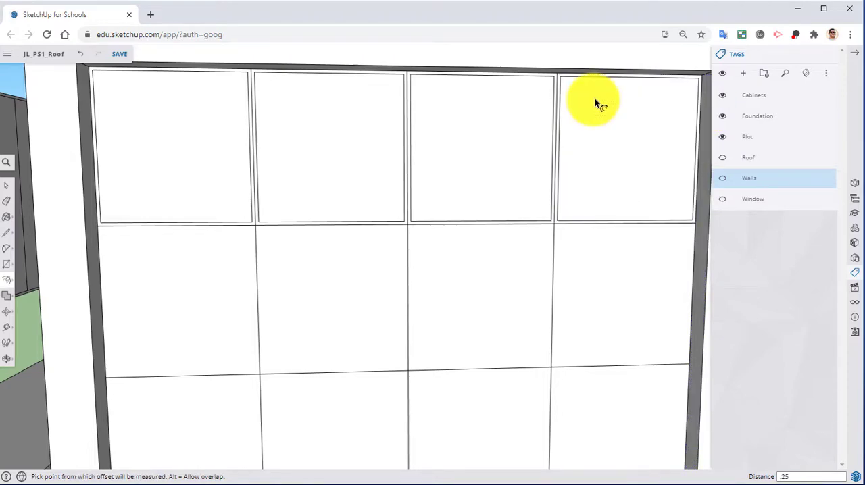
Offset the four cells of the grid's second row inward by the same 0.25".
double_click(605, 259)
double_click(520, 255)
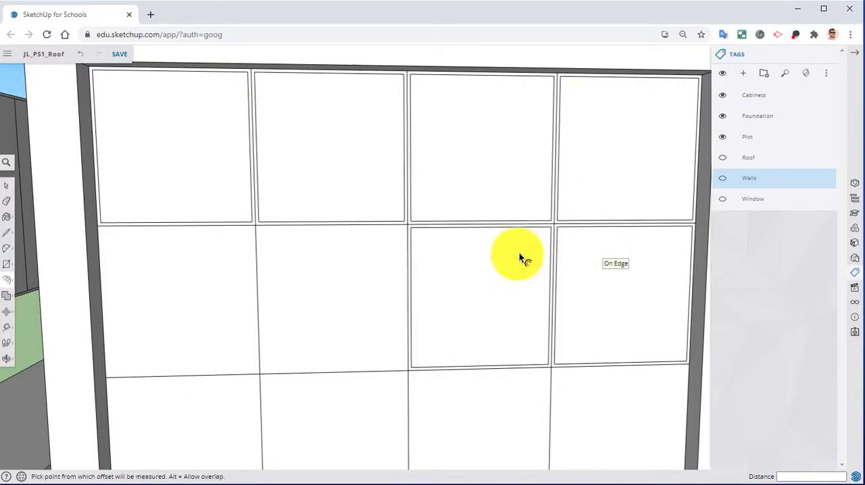
double_click(309, 274)
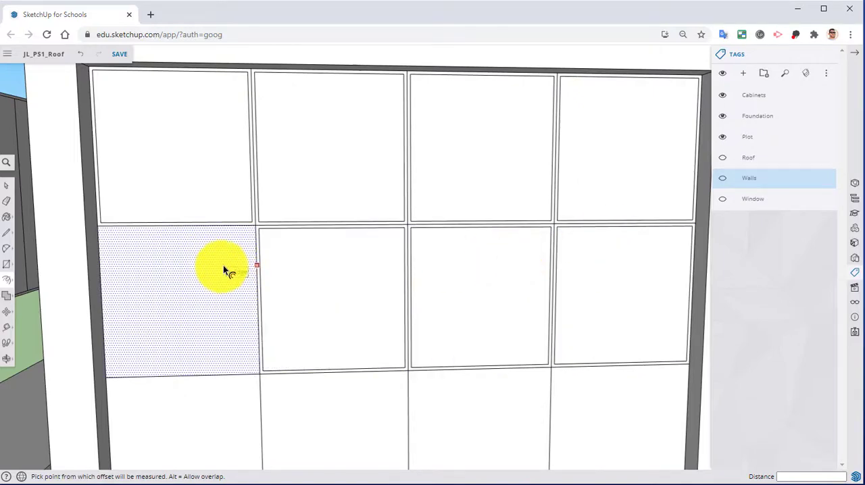
Offset the four cells of the grid's third row inward by 0.25", redoing any cell that gets a wrong distance.
middle_click_drag(240, 331, 264, 159, "shift")
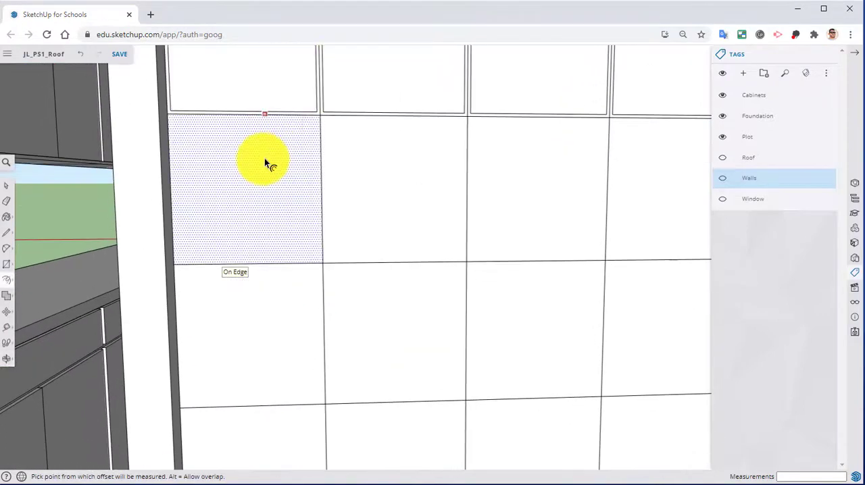
double_click(264, 160)
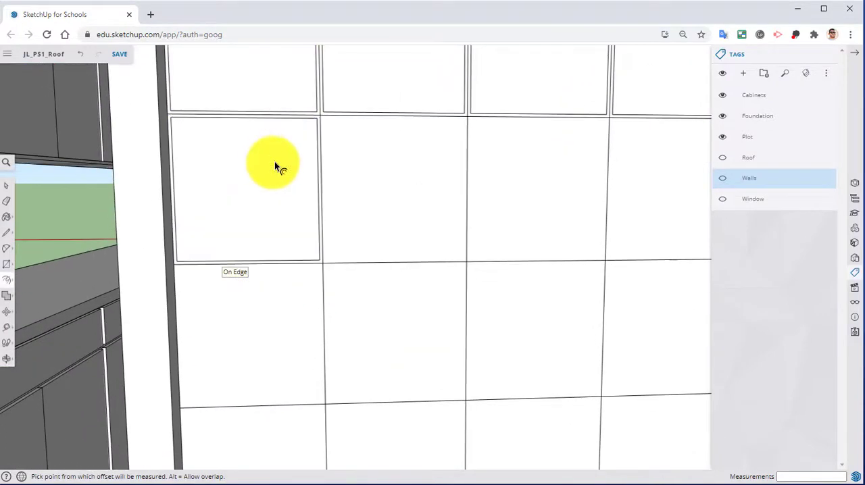
double_click(361, 170)
double_click(532, 162)
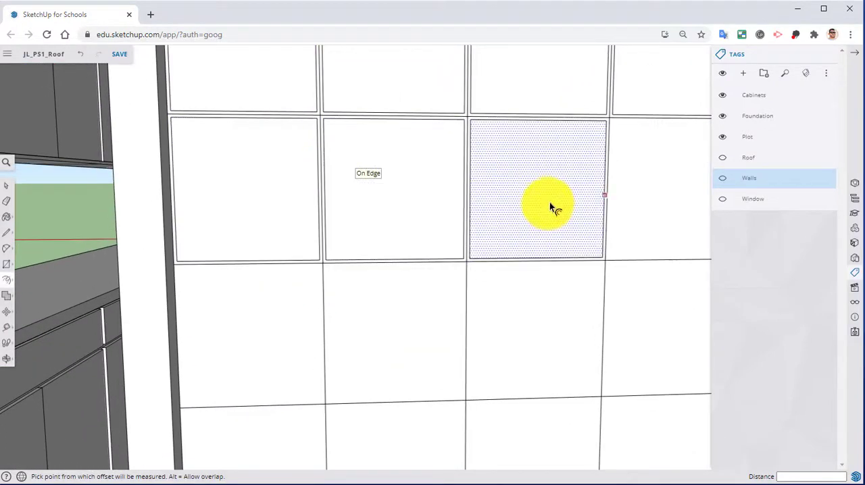
middle_click_drag(550, 202, 471, 238, "shift")
double_click(532, 215)
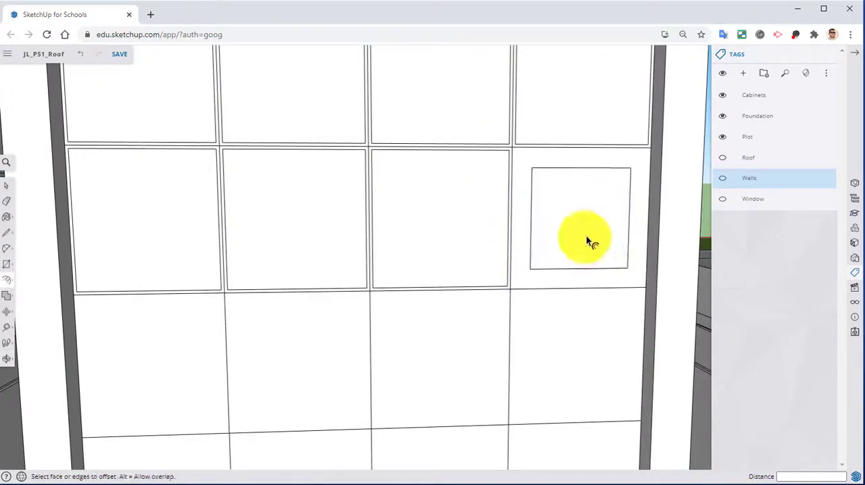
key("ctrl+z")
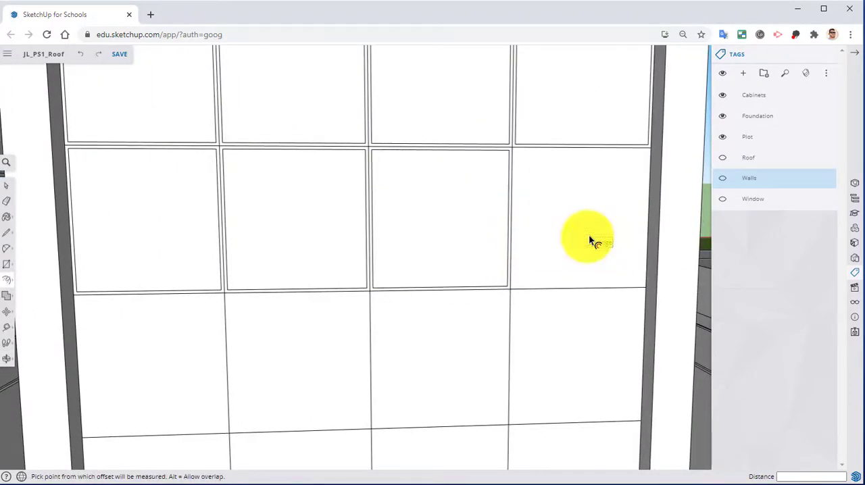
left_click(511, 191)
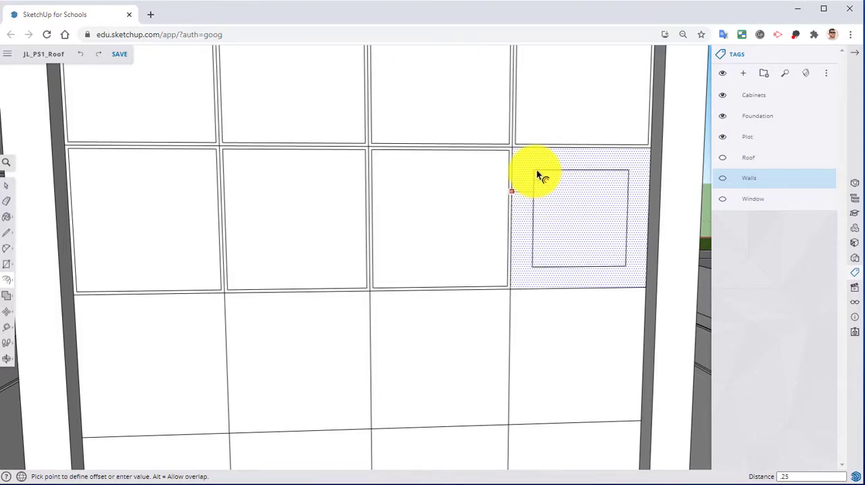
type("25")
key("Return")
Offset the cells of the grid's fourth row inward by 0.25", working from the right-hand cell toward the left.
left_click(533, 353)
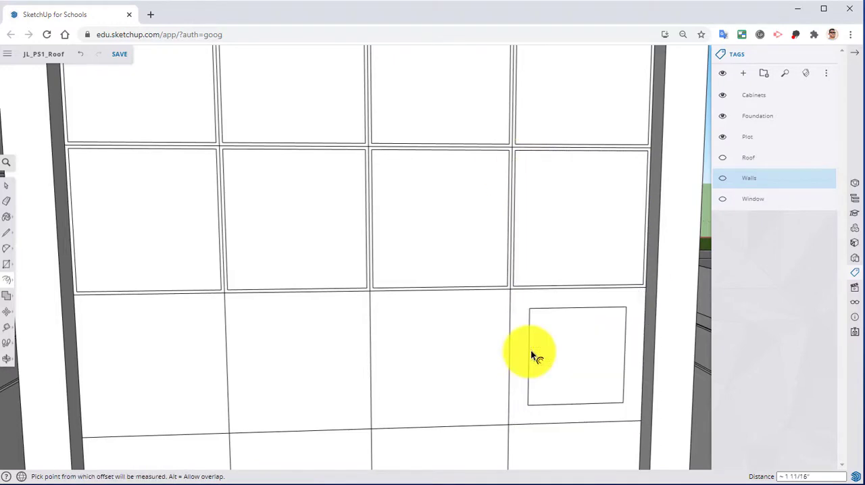
key("Escape")
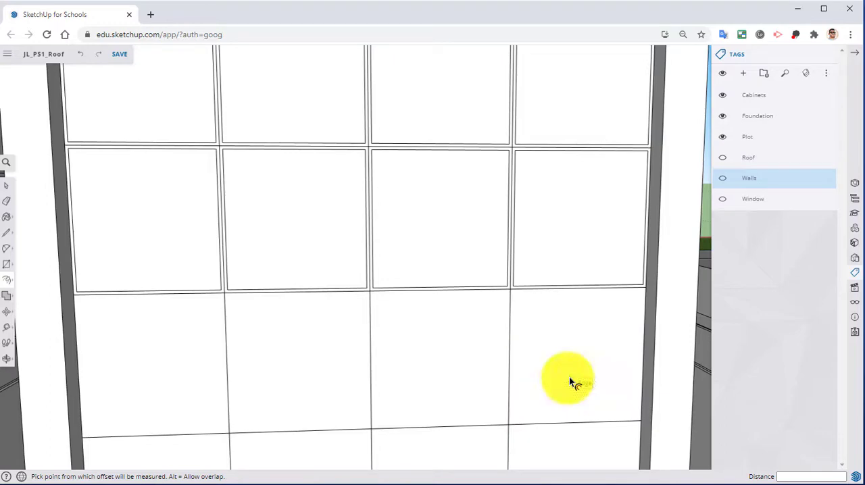
left_click(569, 377)
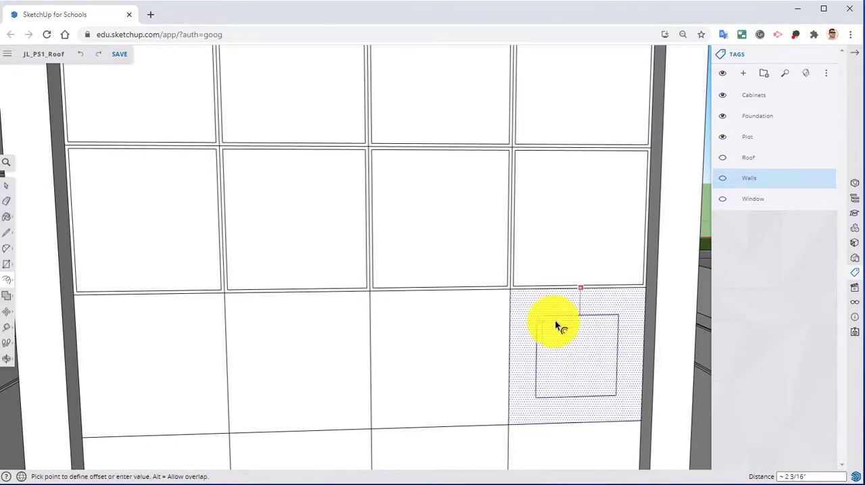
key("Return")
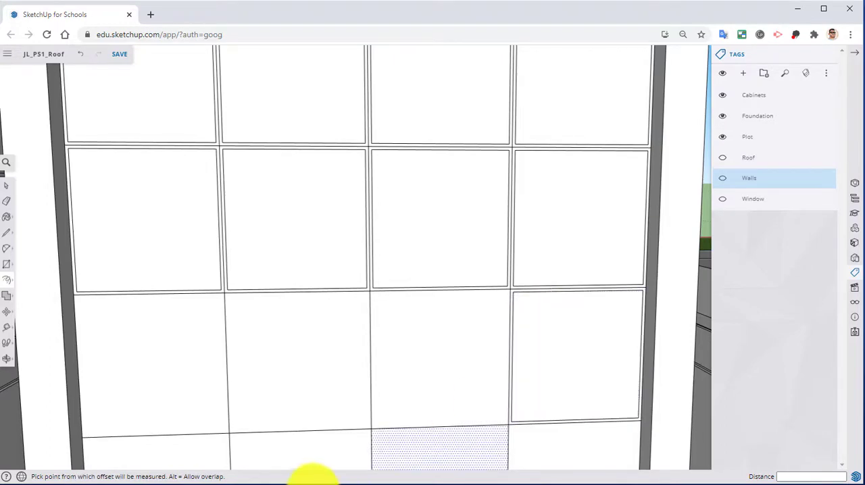
middle_click_drag(420, 430, 443, 270)
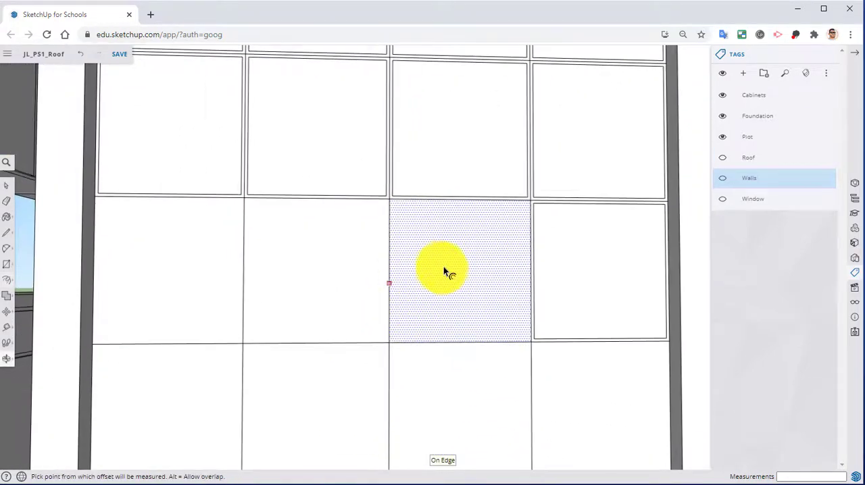
double_click(449, 252)
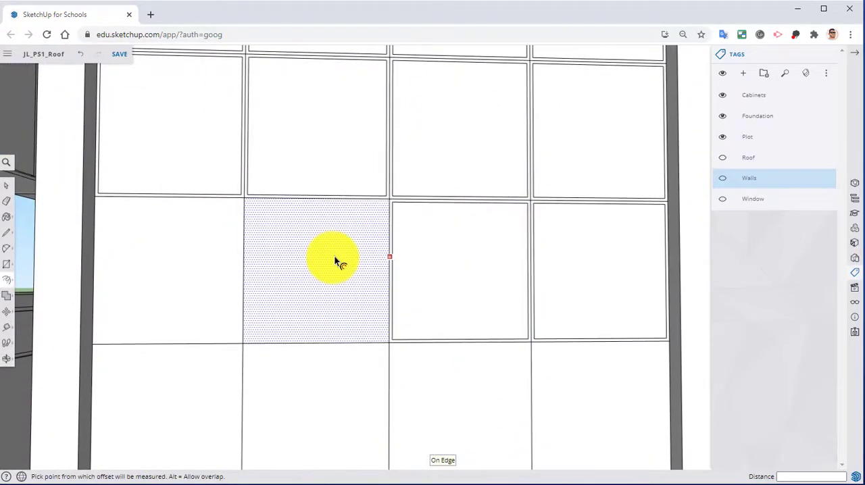
Offset the four cells of the grid's bottom row inward by 0.25", undoing and re-entering the distance for the second cell.
middle_click_drag(211, 252, 266, 291)
double_click(244, 286)
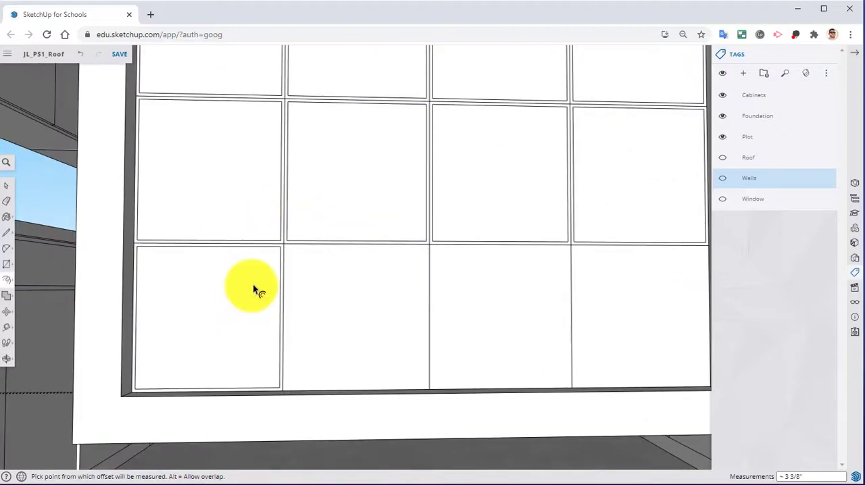
left_click(347, 289)
left_click(347, 290)
key("ctrl+z")
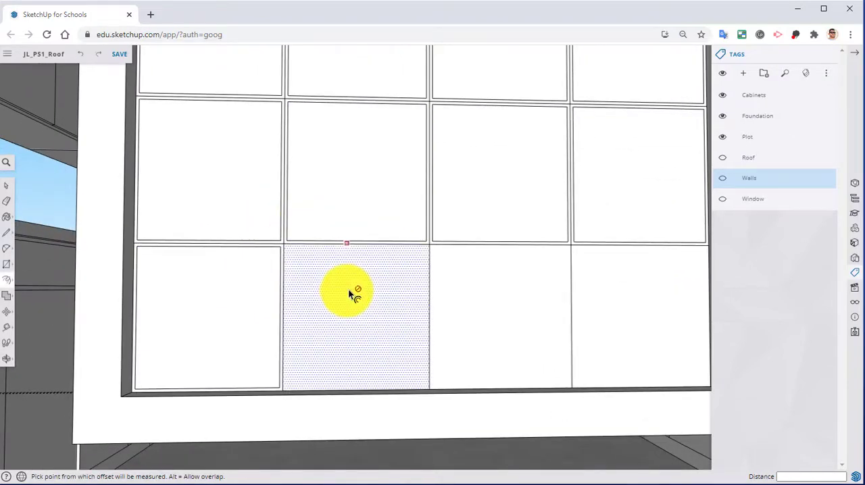
left_click(348, 289)
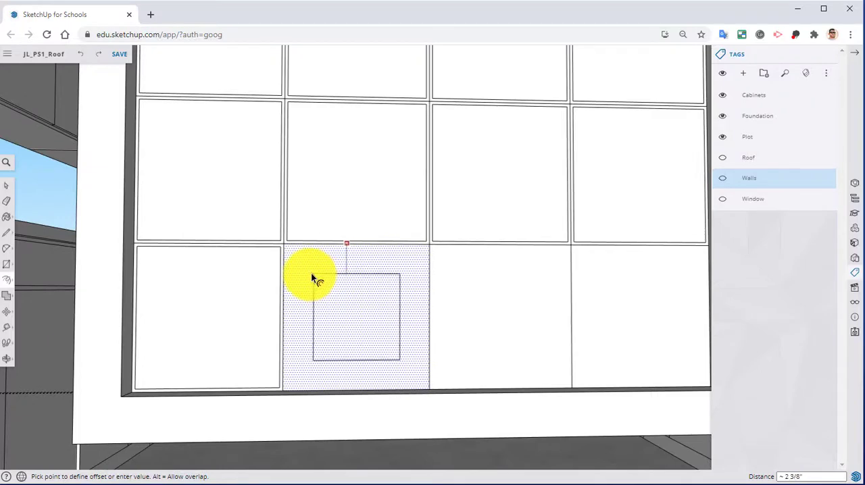
type(".25")
key("Return")
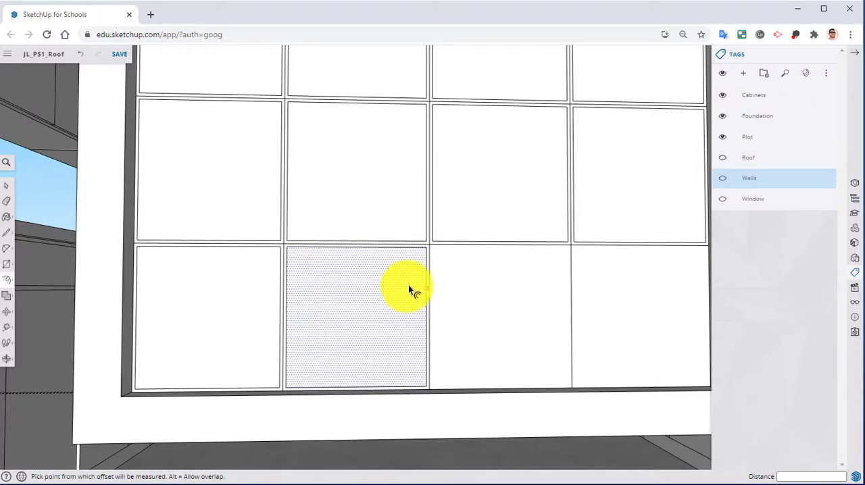
double_click(435, 280)
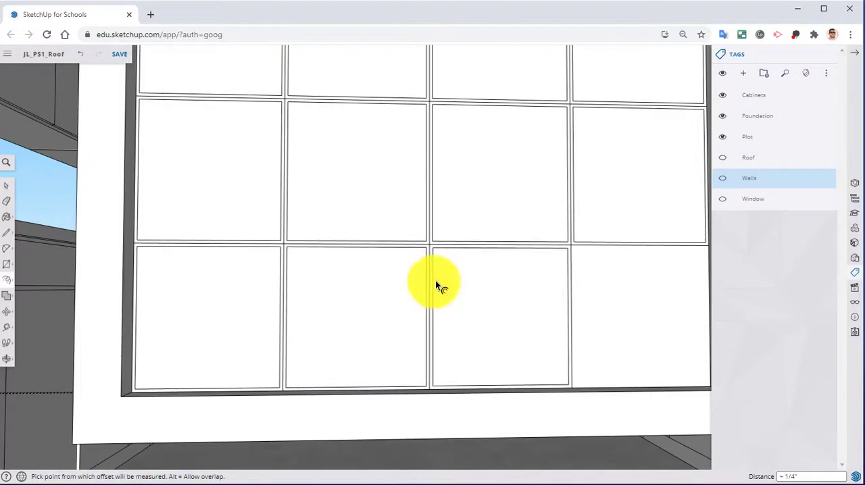
double_click(607, 290)
Make the Walls tag visible again.
middle_click_drag(496, 303, 464, 318)
key("e")
scroll(334, 146, "up", 3)
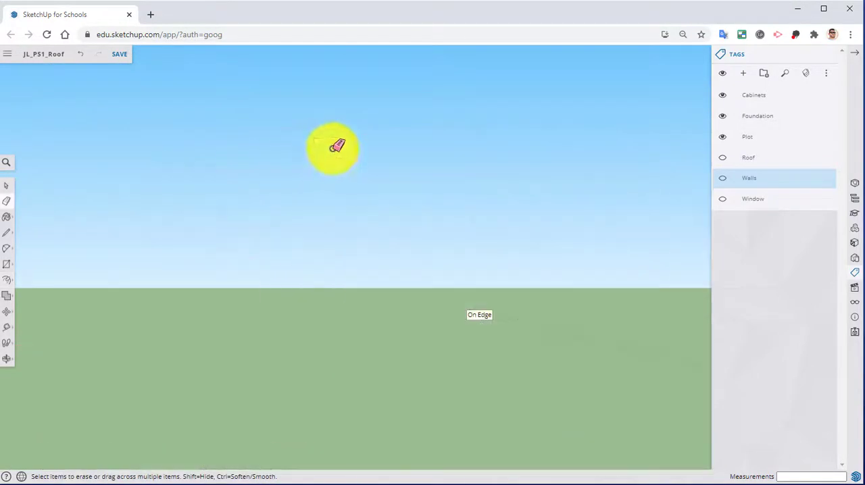
scroll(517, 253, "down", 2)
scroll(521, 277, "down", 3)
scroll(506, 323, "up", 2)
mouse_move(521, 285)
middle_mouse_down("shift")
mouse_move(506, 322)
mouse_move(531, 334)
mouse_move(432, 284)
mouse_move(451, 315)
mouse_move(504, 303)
mouse_move(503, 320)
middle_mouse_up("shift")
scroll(517, 327, "up", 3)
scroll(356, 260, "up", 3)
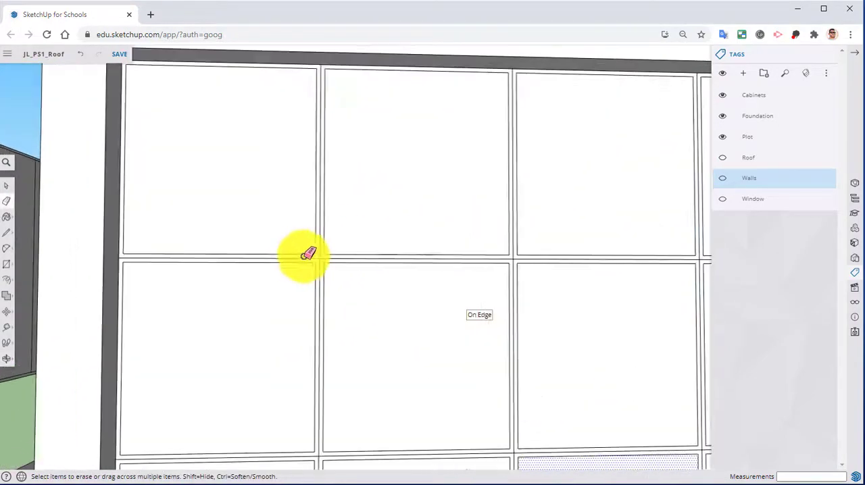
left_click(722, 178)
Erase the leftover centre lines between the offset cells around all three intersections of the grid's first horizontal divider.
scroll(208, 245, "up", 1)
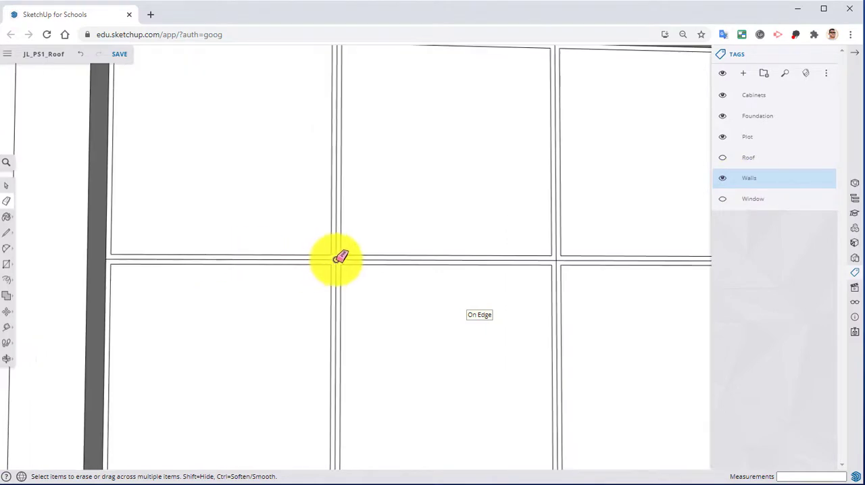
left_click_drag(340, 258, 335, 258)
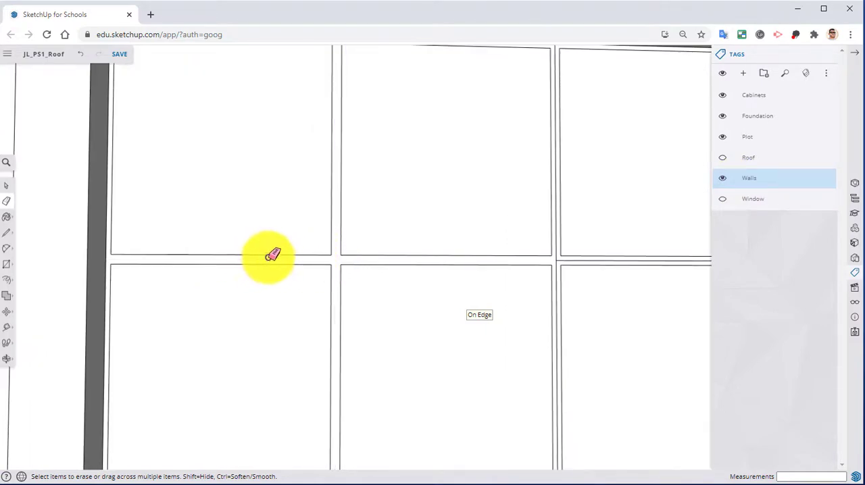
middle_click_drag(340, 147, 275, 143, "shift")
scroll(475, 257, "up", 3)
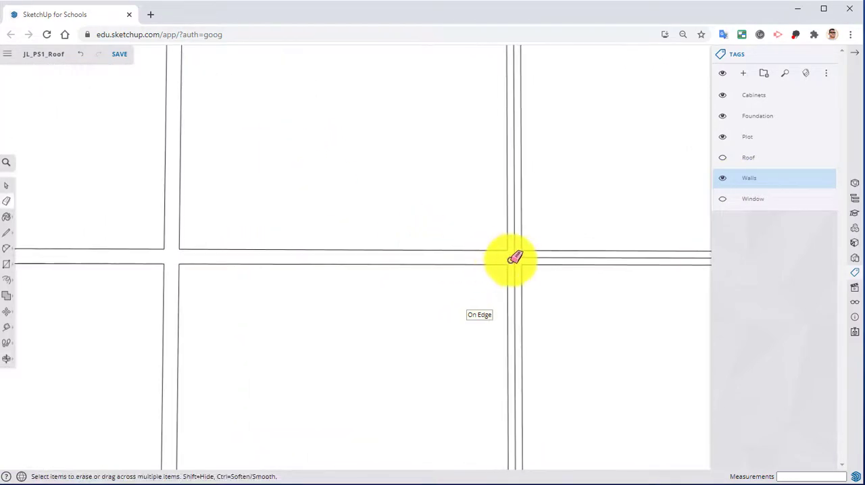
middle_click_drag(517, 255, 387, 243, "shift")
scroll(459, 247, "down", 3)
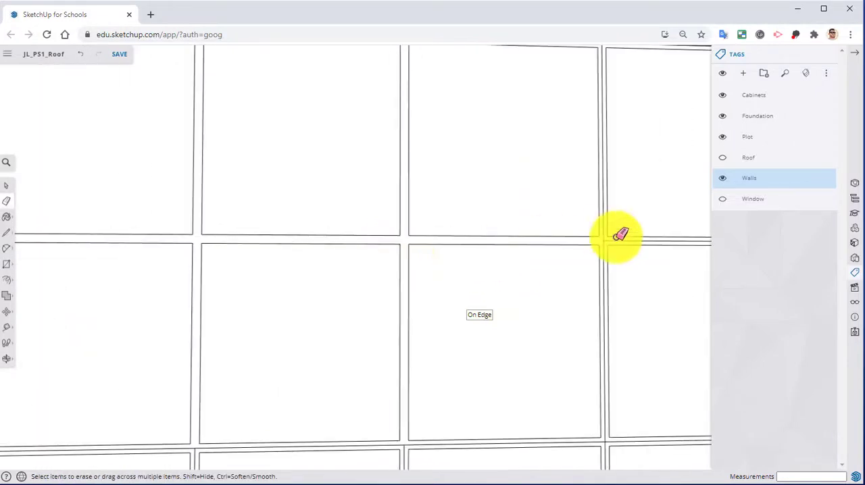
scroll(617, 236, "up", 3)
scroll(601, 236, "down", 3)
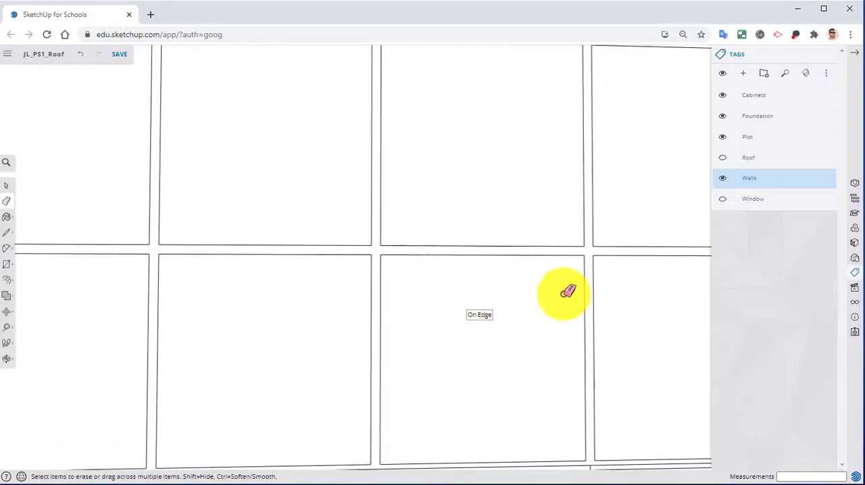
Erase the centre lines around the middle and right-hand intersections of the second and third horizontal dividers.
scroll(550, 216, "up", 3)
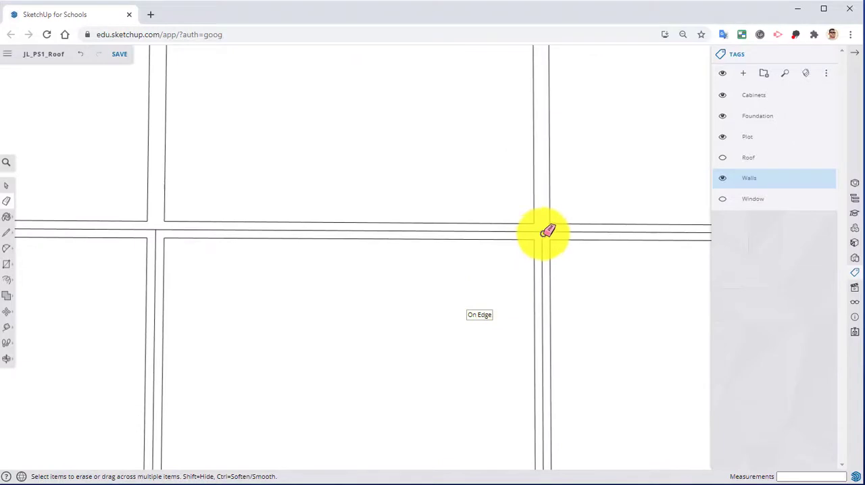
left_click_drag(547, 232, 444, 245)
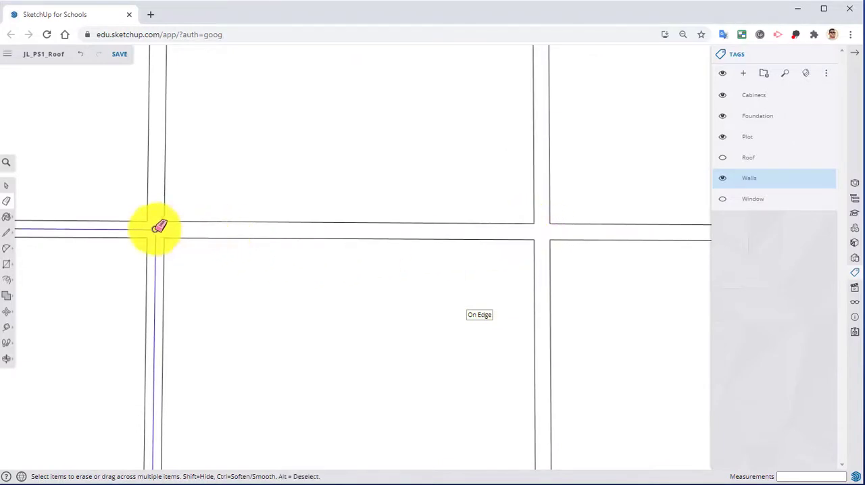
left_click_drag(157, 227, 160, 230)
scroll(256, 299, "down", 3)
scroll(367, 345, "up", 3)
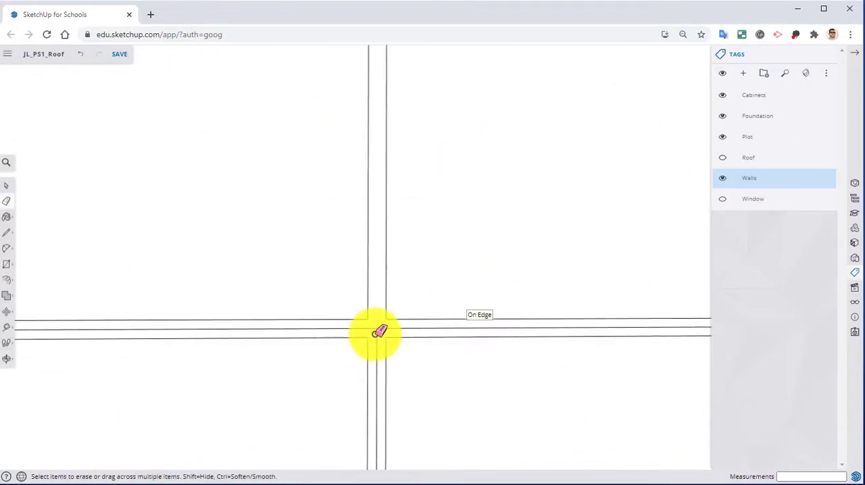
left_click_drag(379, 331, 299, 322)
scroll(588, 280, "down", 3)
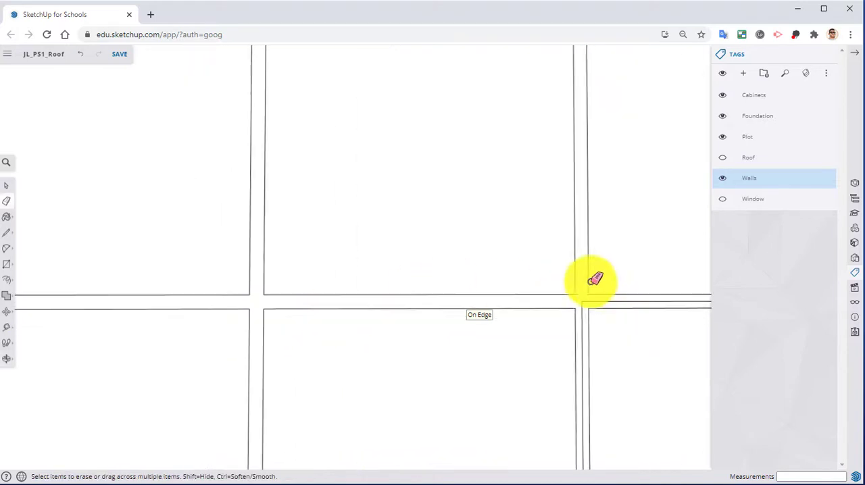
scroll(575, 307, "up", 3)
scroll(578, 305, "down", 3)
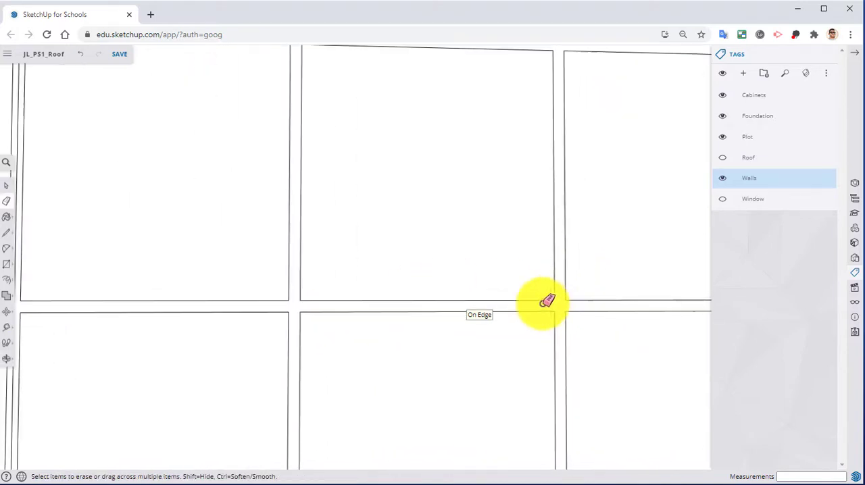
Erase the remaining centre lines around the leftmost intersection of the third horizontal divider.
mouse_move(546, 302)
middle_mouse_down("shift")
mouse_move(284, 295)
mouse_move(742, 286)
mouse_move(264, 277)
mouse_move(396, 266)
middle_mouse_up("shift")
scroll(320, 306, "up", 3)
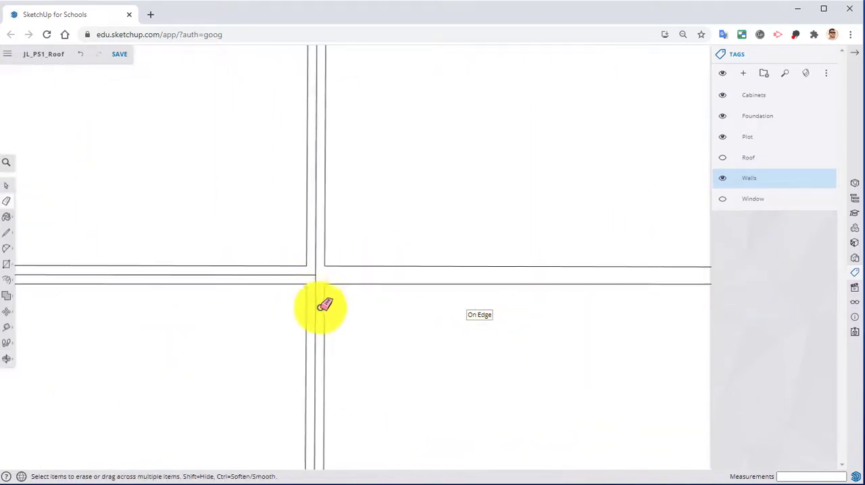
mouse_move(314, 271)
left_mouse_down()
mouse_move(311, 283)
mouse_move(319, 287)
left_mouse_up()
scroll(317, 302, "down", 2)
left_click_drag(225, 278, 218, 272)
scroll(331, 300, "down", 2)
middle_click_drag(334, 306, 336, 169, "shift")
Erase the centre lines around the fourth horizontal divider's intersections, undoing the accidental removal of a cell edge at the rightmost one.
scroll(332, 305, "up", 2)
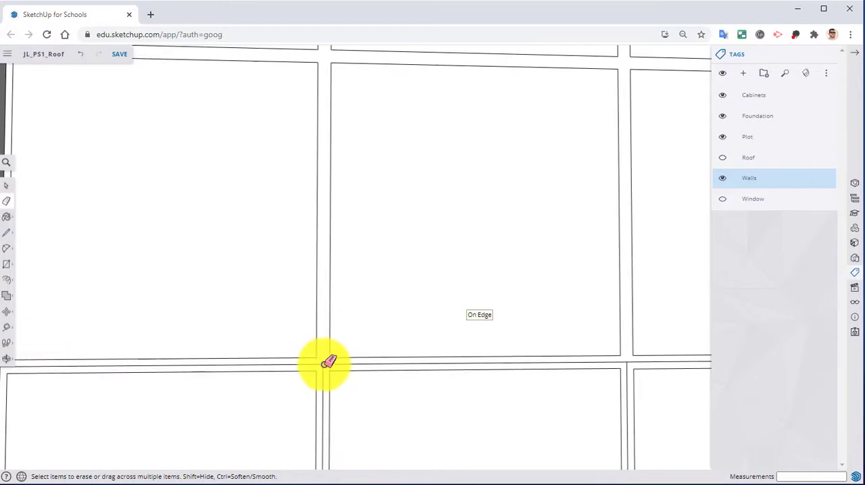
left_click_drag(323, 365, 328, 363)
scroll(329, 359, "down", 2)
middle_click_drag(331, 330, 334, 286, "shift")
scroll(302, 296, "up", 3)
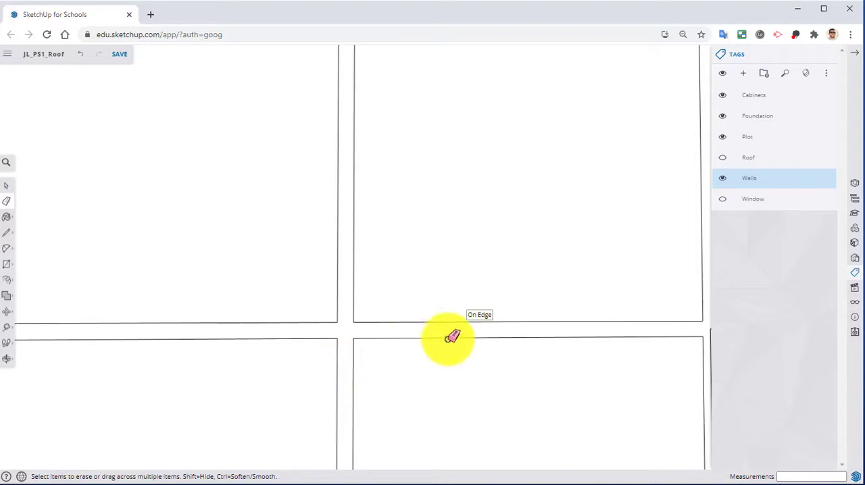
scroll(332, 212, "down", 2)
scroll(441, 234, "up", 3)
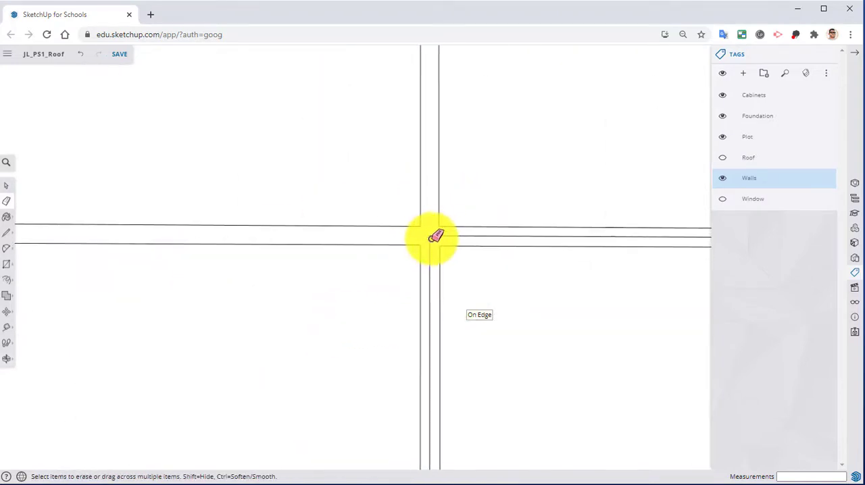
left_click_drag(433, 235, 433, 269)
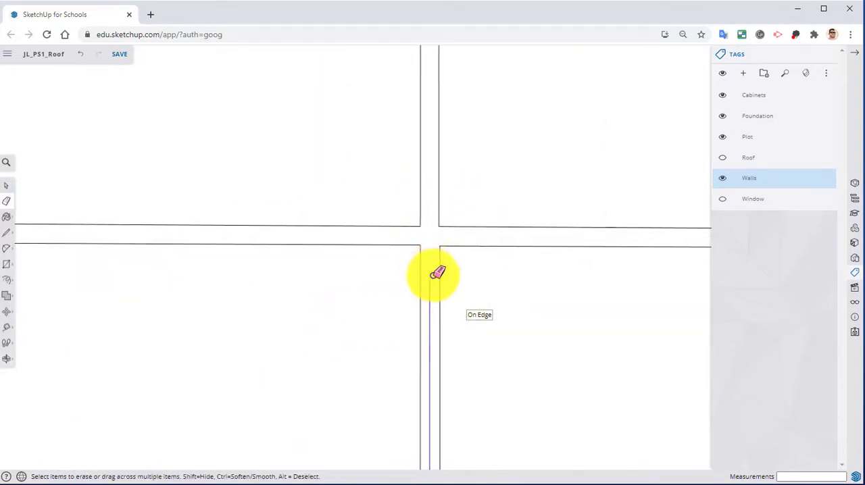
left_click(433, 275)
middle_click_drag(495, 256, 169, 272, "shift")
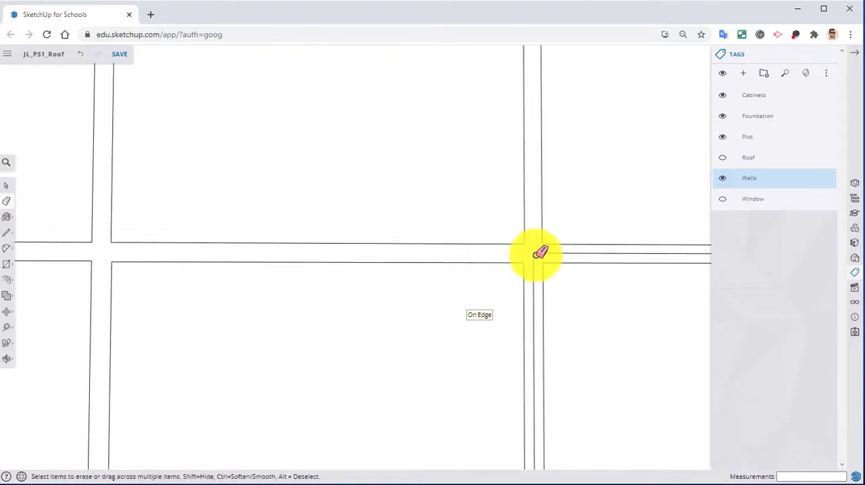
mouse_move(538, 254)
left_mouse_down()
mouse_move(528, 280)
mouse_move(543, 294)
mouse_move(547, 262)
left_mouse_up()
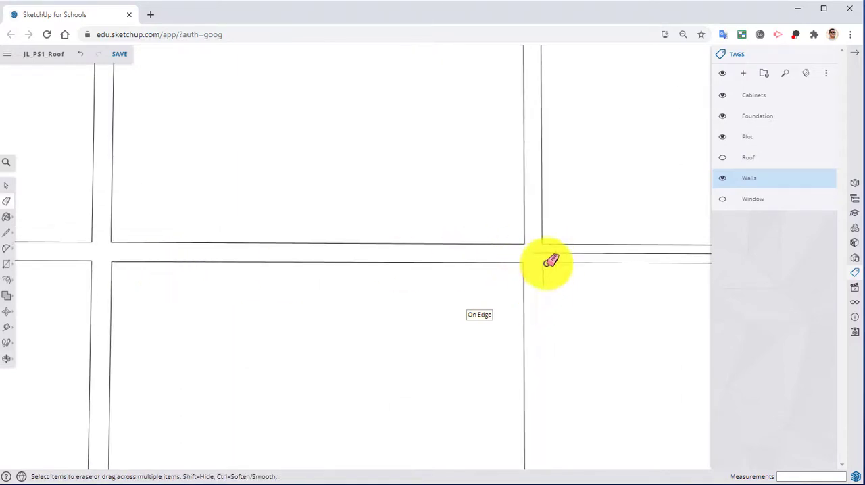
key("ctrl+z")
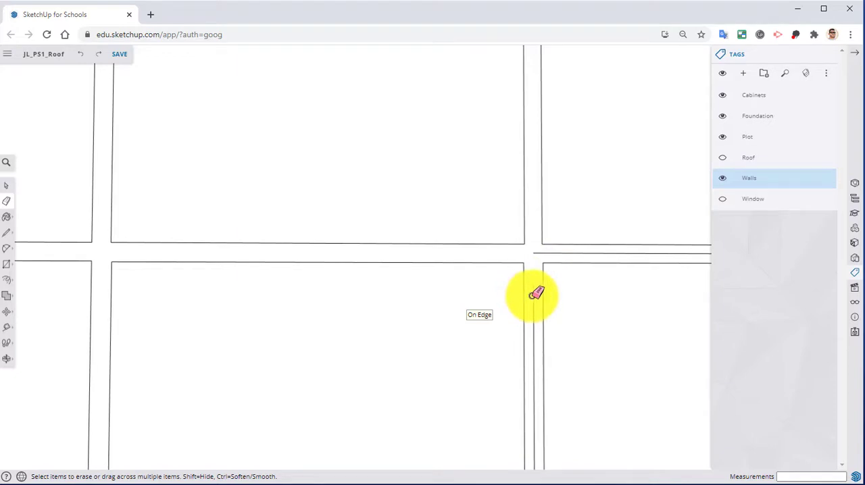
mouse_move(539, 292)
left_mouse_down()
mouse_move(543, 239)
mouse_move(551, 257)
left_mouse_up()
Erase the leftover centre line in the divider between two cells of the grid's leftmost column.
scroll(551, 259, "down", 3)
mouse_move(619, 235)
middle_mouse_down("shift")
mouse_move(429, 295)
mouse_move(569, 157)
mouse_move(620, 136)
middle_mouse_up("shift")
scroll(430, 295, "down", 3)
middle_click_drag(334, 202, 565, 293, "shift")
middle_click_drag(407, 203, 331, 300, "shift")
scroll(340, 272, "up", 2)
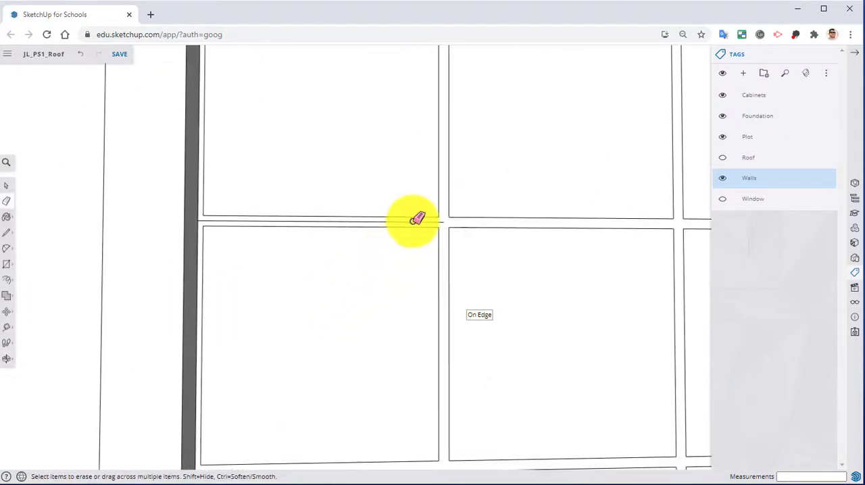
left_click_drag(414, 222, 371, 224)
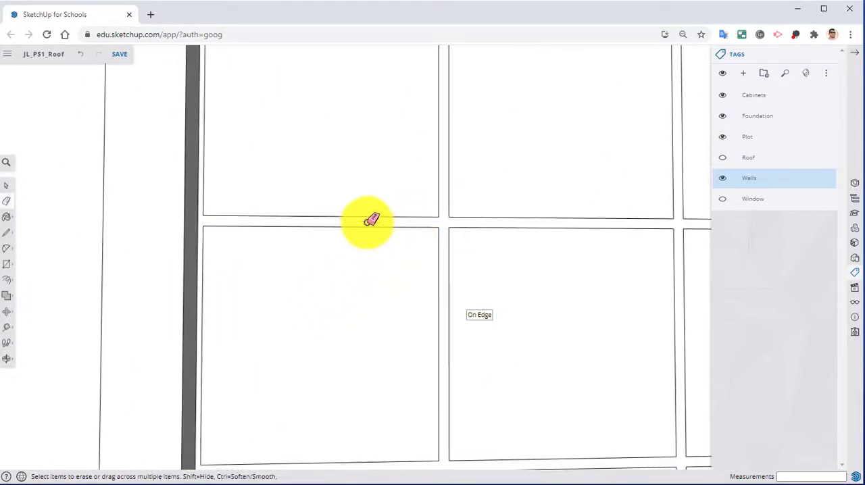
Pull the connected grid divider face out 1/4" from the glass pane, replacing a freehand first pull.
scroll(371, 220, "down", 3)
middle_click_drag(359, 245, 183, 232, "shift")
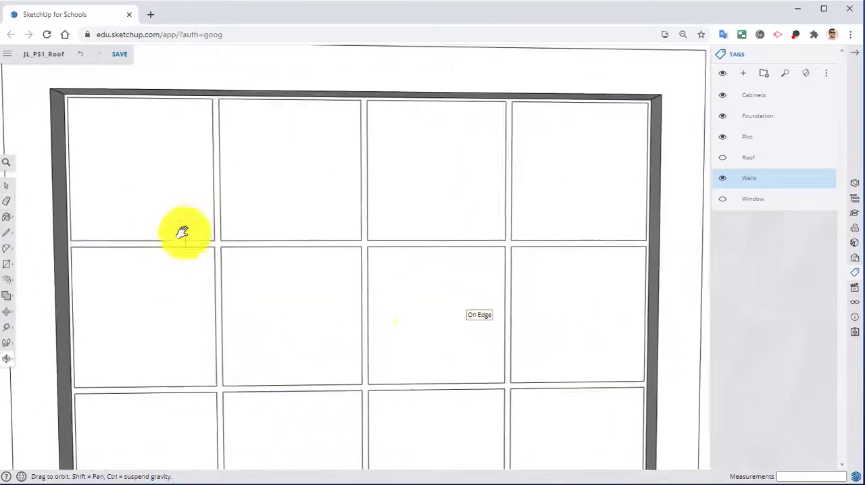
scroll(373, 286, "down", 1)
mouse_move(372, 285)
middle_mouse_down("shift")
mouse_move(506, 58)
mouse_move(426, 77)
mouse_move(490, 230)
middle_mouse_up("shift")
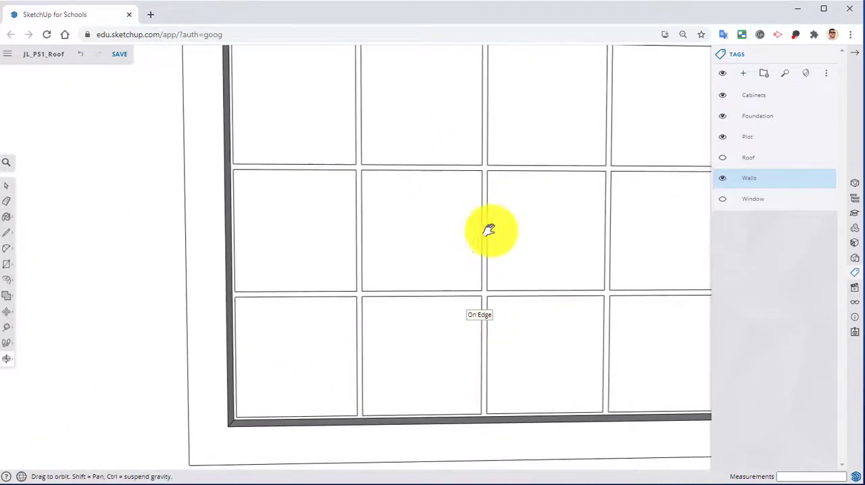
key("p")
scroll(448, 300, "up", 5)
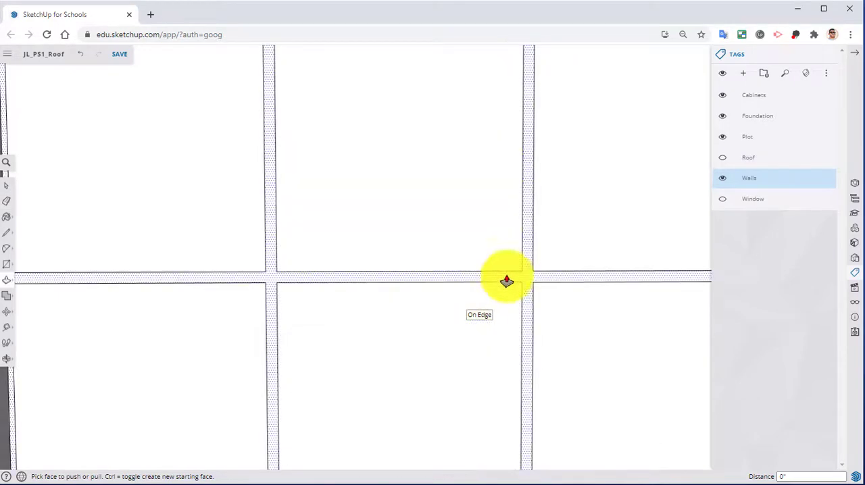
mouse_move(506, 280)
middle_mouse_down()
mouse_move(602, 284)
mouse_move(532, 270)
middle_mouse_up()
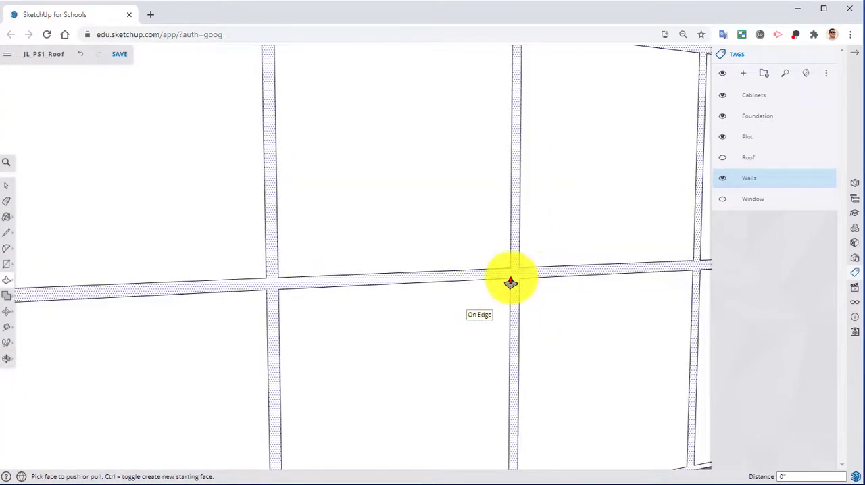
left_click(515, 279)
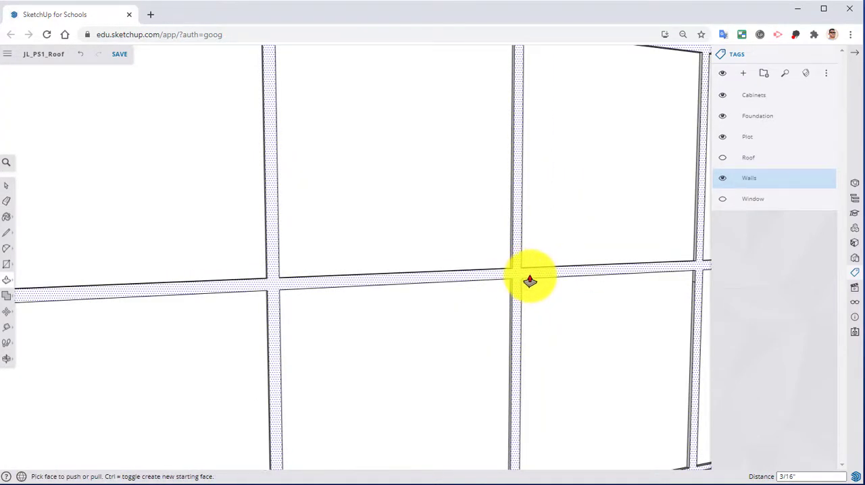
left_click(521, 277)
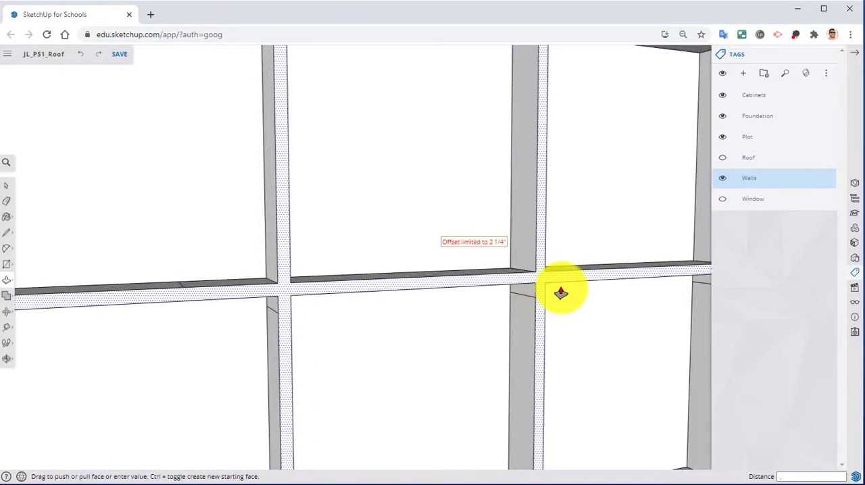
key("Return")
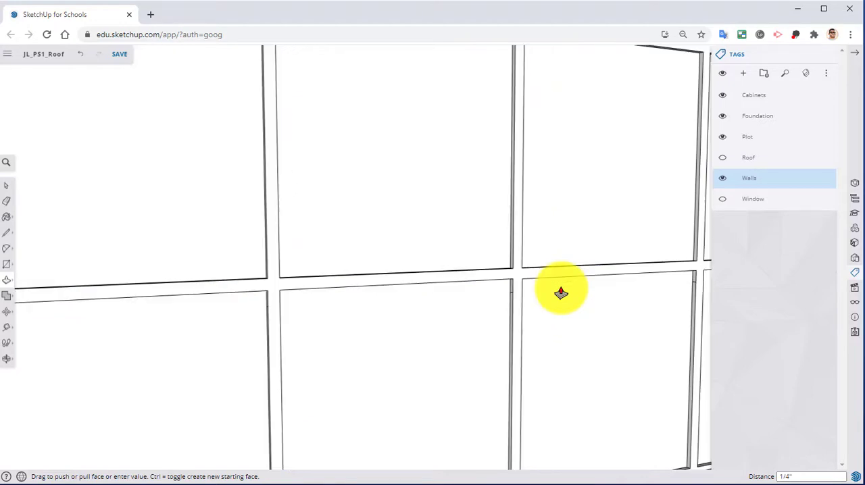
middle_click_drag(584, 284, 639, 358)
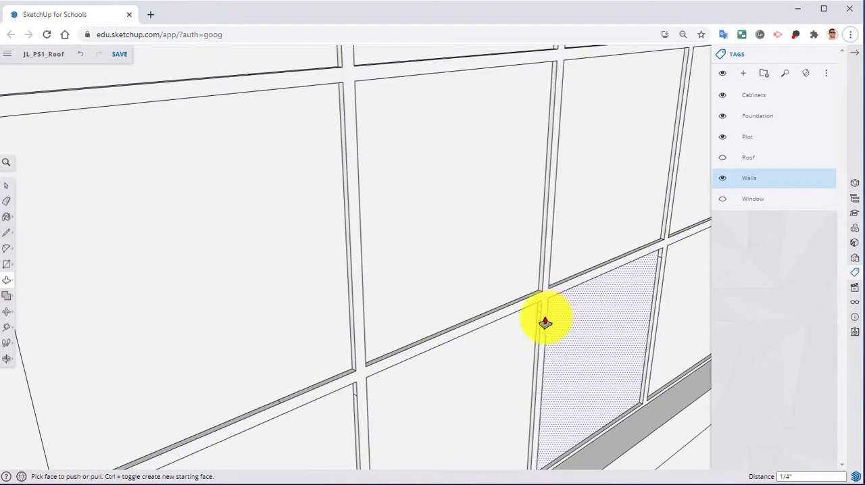
Pull the face of the connected window divider grid out 1".
middle_click_drag(512, 313, 550, 313)
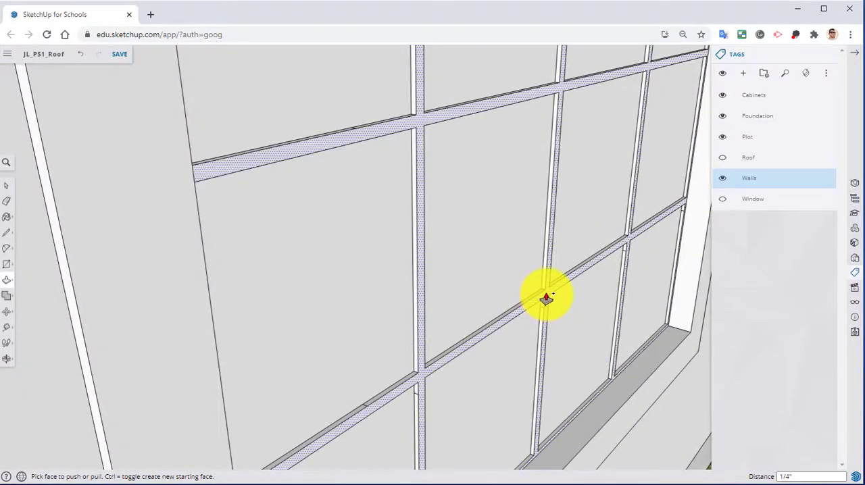
left_click_drag(546, 298, 489, 292)
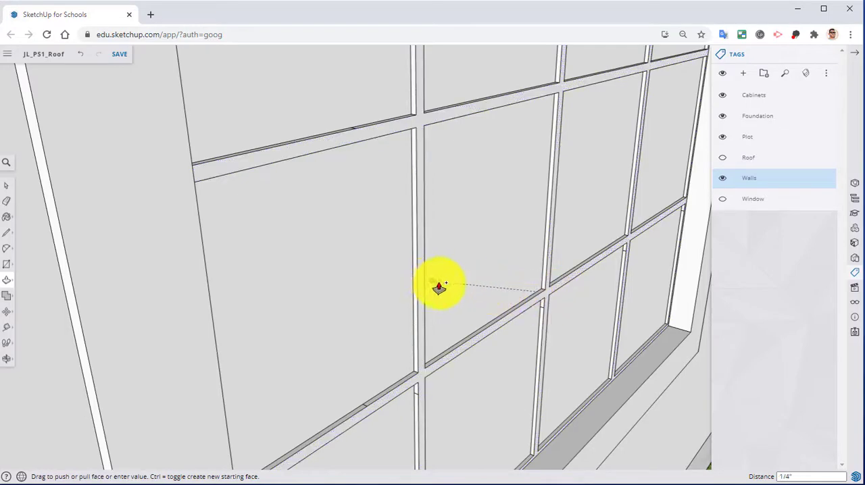
middle_click_drag(439, 284, 664, 312)
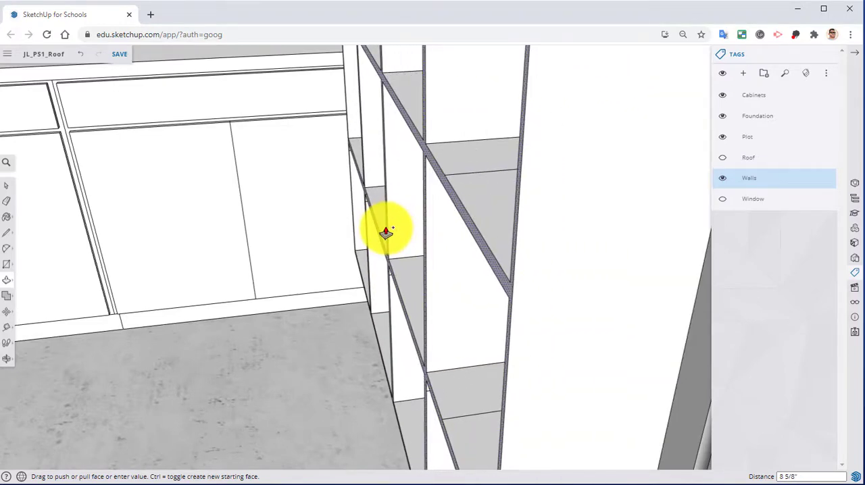
key("Return")
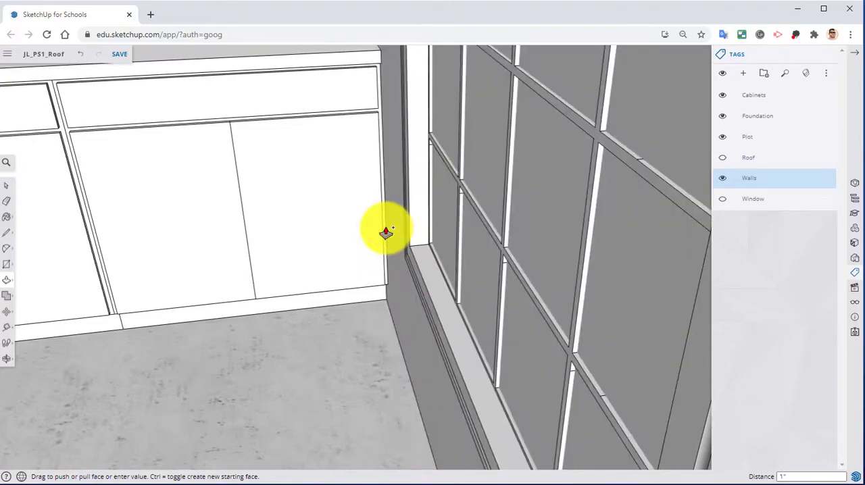
Erase the short leftover edge on the upper side of the second-lowest horizontal divider, in the leftmost column.
middle_click_drag(386, 232, 215, 190)
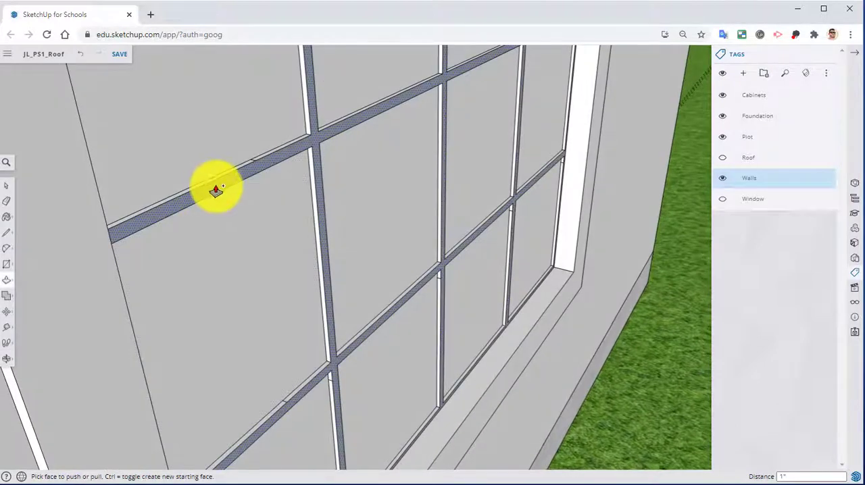
scroll(239, 184, "up", 2)
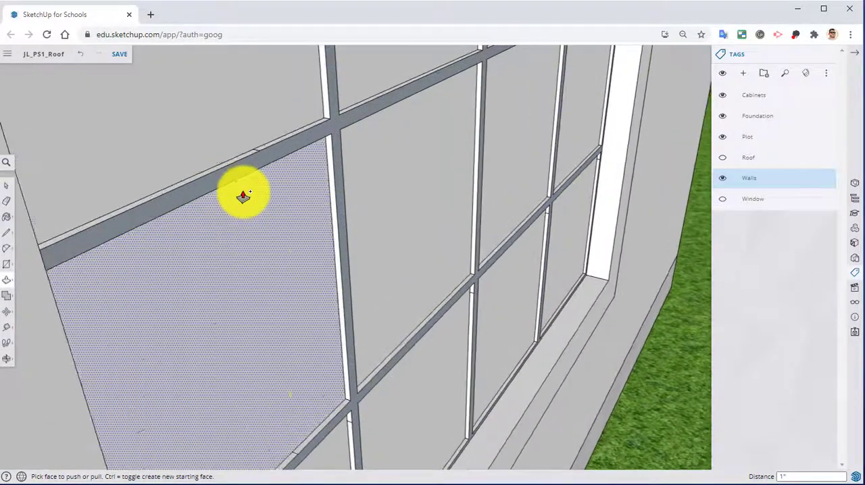
right_click(293, 147)
left_click(332, 308)
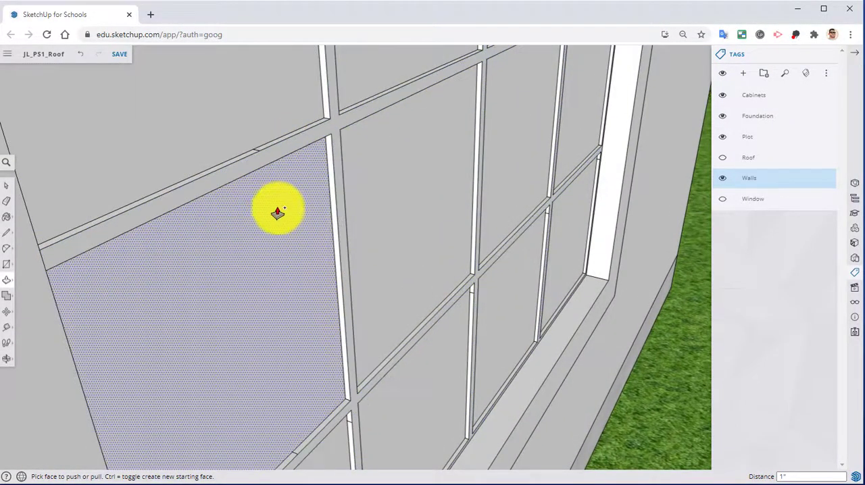
left_click(7, 201)
scroll(232, 106, "up", 4)
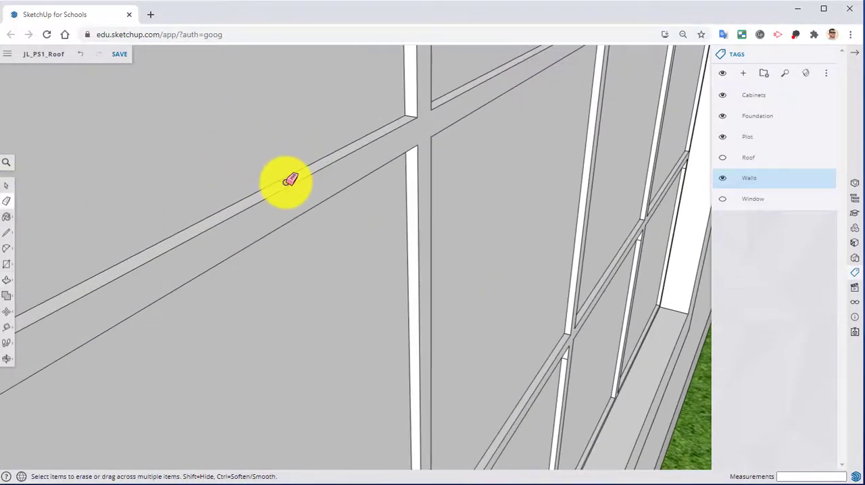
Inspect the raised dividers from both sides of the wall for leftover short edges.
scroll(289, 181, "down", 4)
middle_click_drag(411, 347, 310, 339)
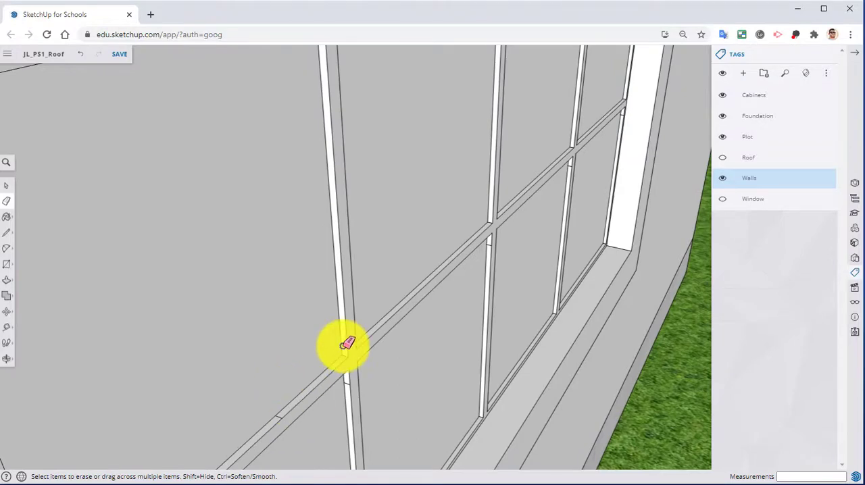
scroll(346, 344, "down", 3)
middle_click_drag(331, 290, 463, 340)
scroll(429, 360, "up", 4)
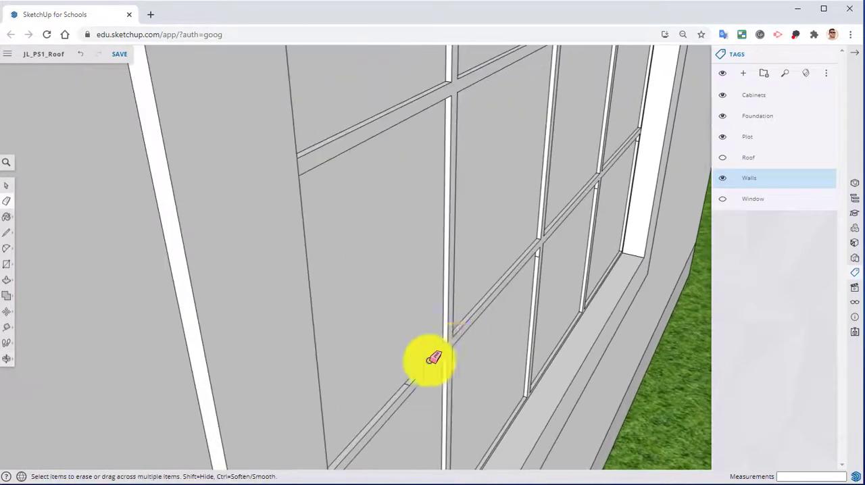
scroll(402, 373, "up", 2)
scroll(398, 395, "up", 2)
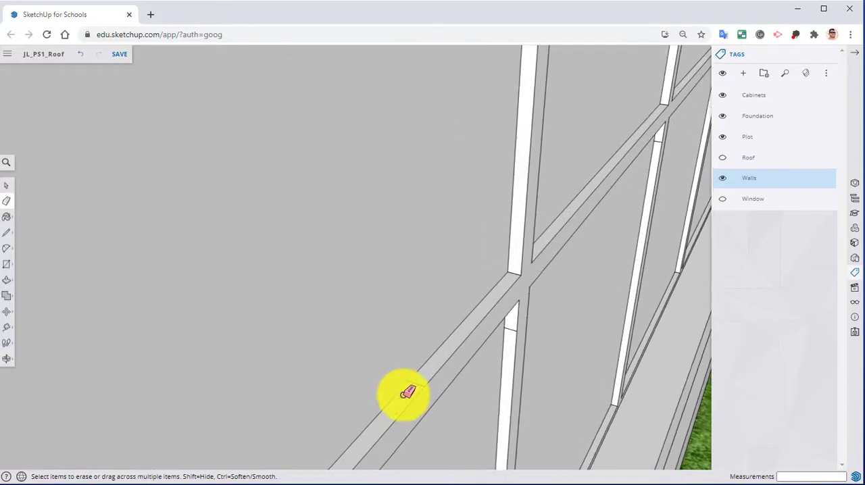
scroll(405, 376, "down", 3)
mouse_move(404, 376)
middle_mouse_down()
mouse_move(675, 447)
mouse_move(651, 349)
middle_mouse_up()
scroll(651, 349, "down", 1)
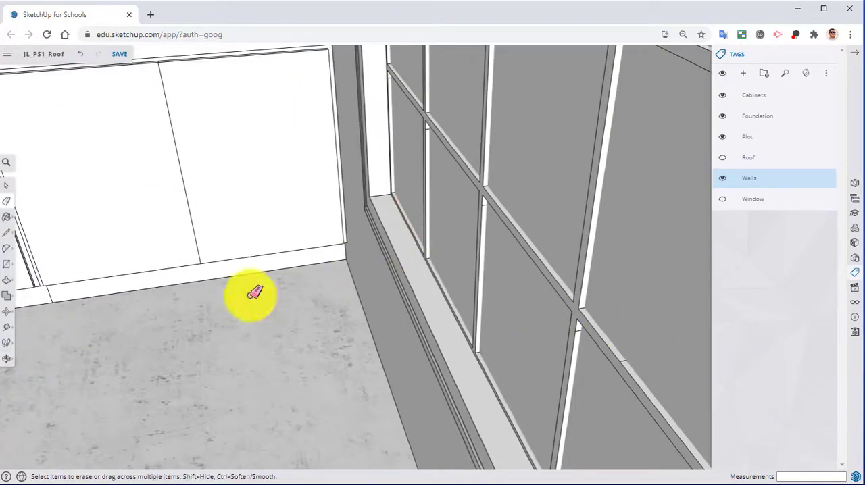
Choose the Translucent Glass Gray material from the Glass and Mirrors collection for painting.
left_click(9, 218)
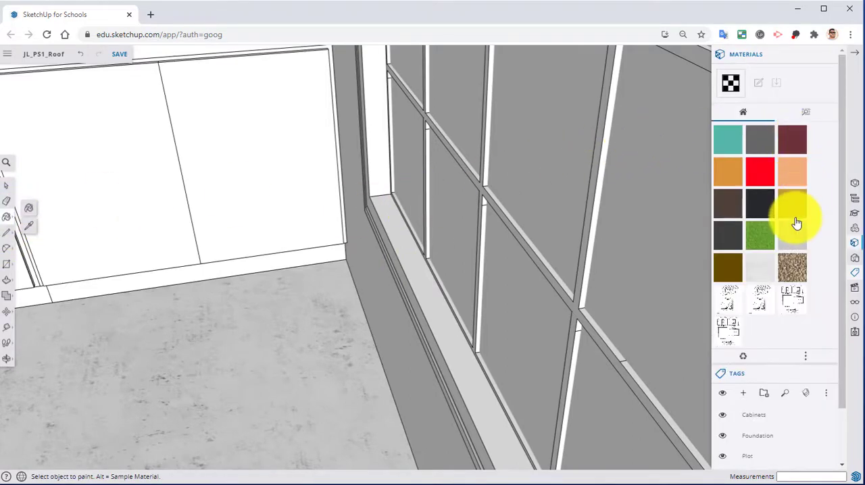
left_click(803, 116)
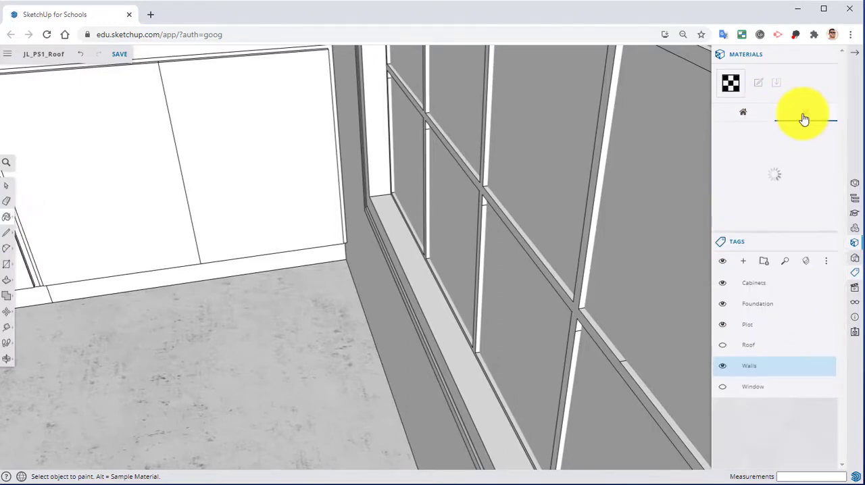
scroll(773, 210, "down", 3)
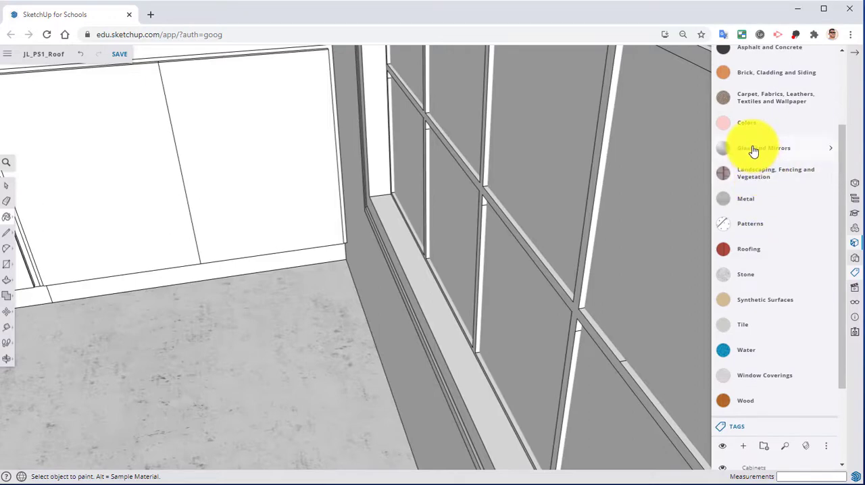
left_click(794, 149)
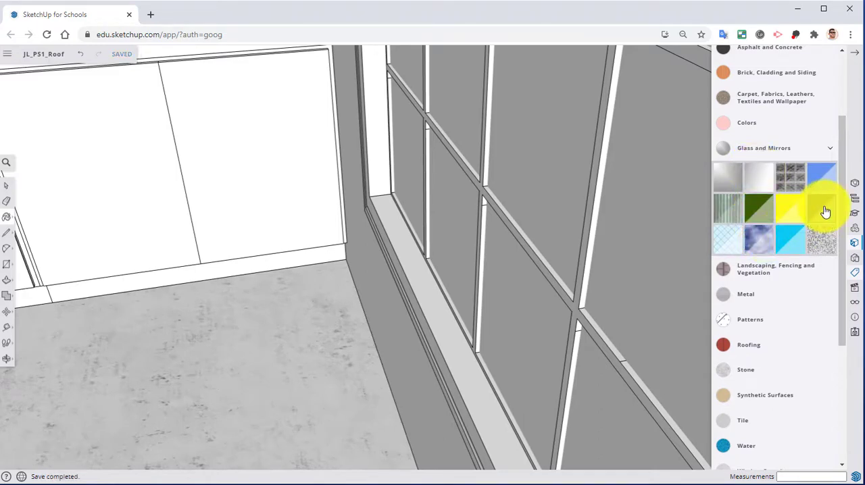
scroll(818, 223, "up", 3)
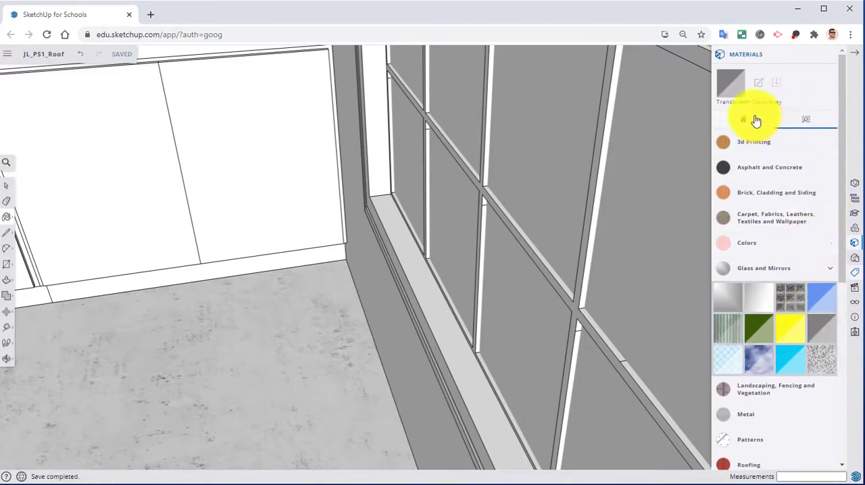
left_click(752, 104)
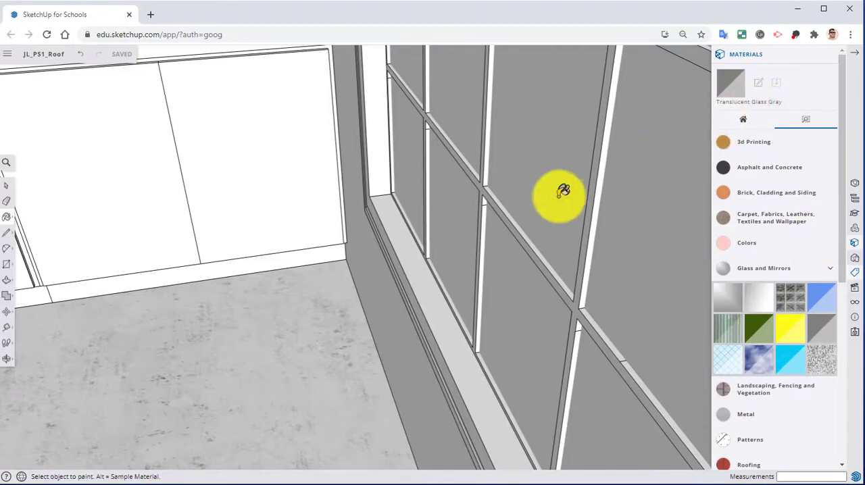
Paint the panes in the two lowest rows with Translucent Glass Gray on the window's exterior side.
scroll(574, 198, "down", 3)
mouse_move(575, 215)
middle_mouse_down()
mouse_move(375, 199)
mouse_move(382, 180)
mouse_move(353, 174)
middle_mouse_up()
left_click(353, 174)
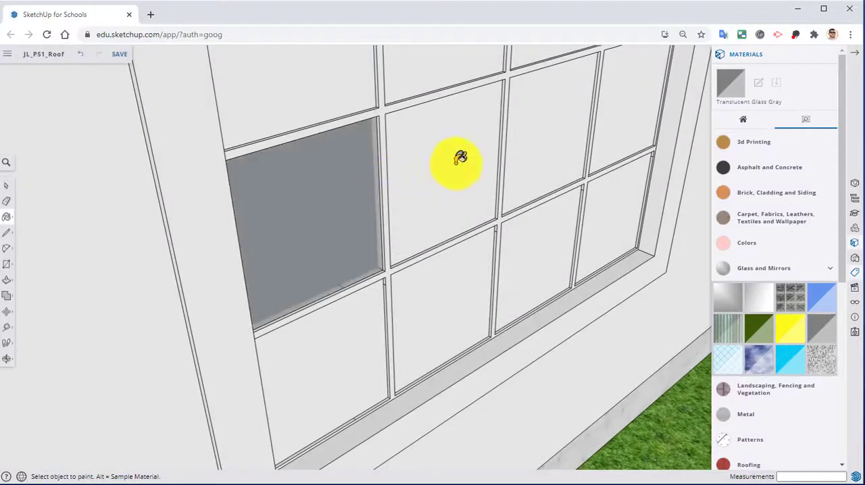
left_click(460, 158)
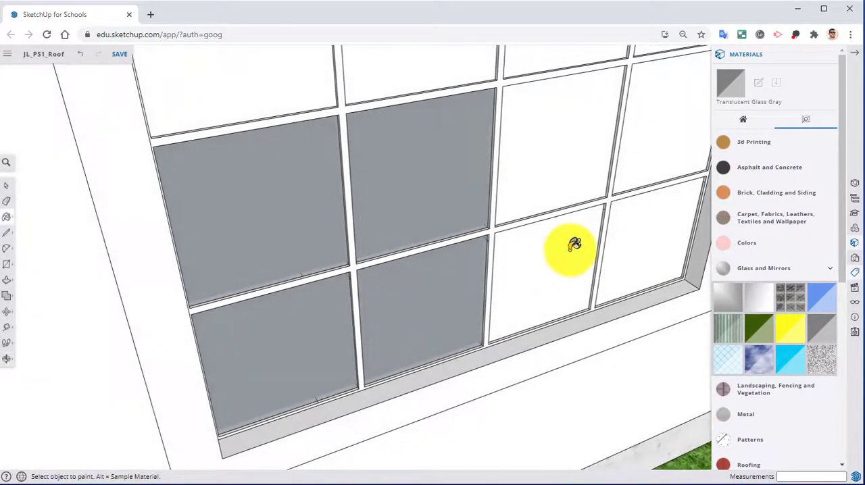
left_click(572, 249)
left_click(628, 249)
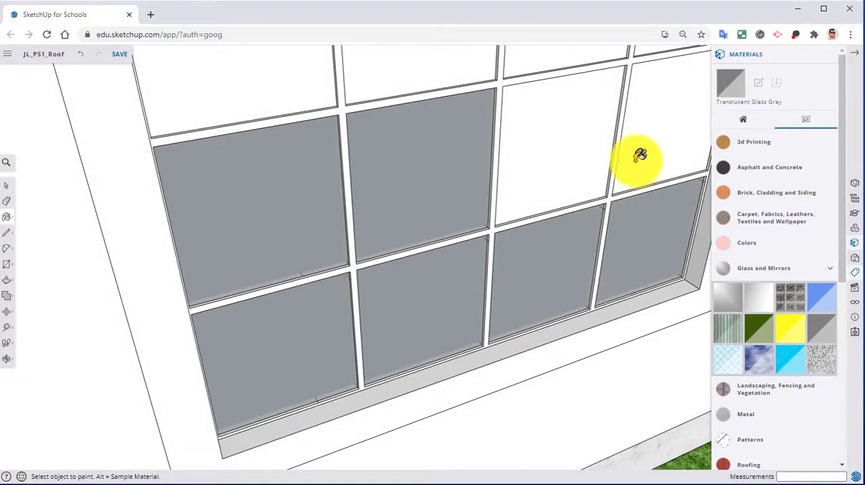
left_click(639, 155)
left_click(518, 162)
middle_click_drag(514, 202, 483, 315)
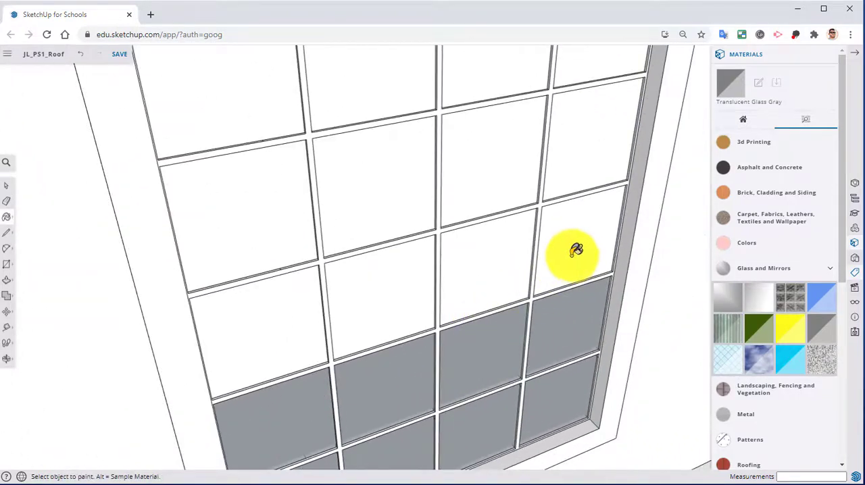
Paint the eight exterior panes in the second and third rows from the top with Translucent Glass Gray.
left_click(575, 250)
left_click(493, 257)
left_click(492, 169)
left_click(575, 141)
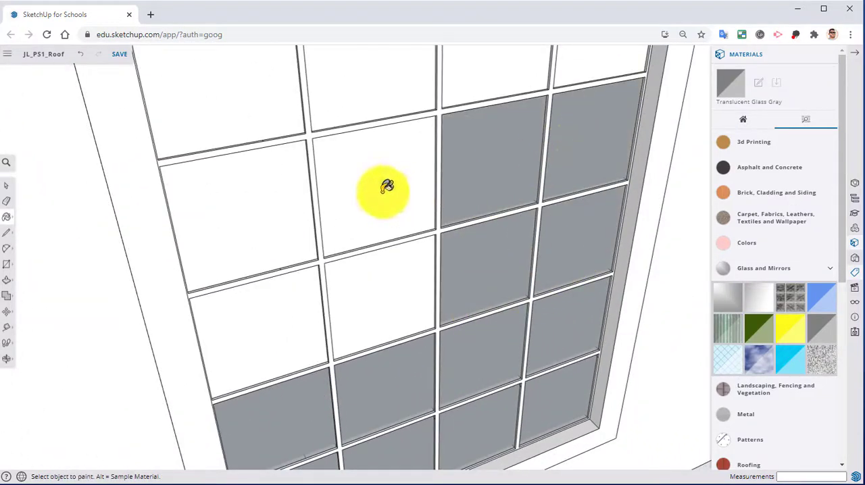
left_click(387, 186)
left_click(396, 285)
left_click(303, 299)
left_click(276, 226)
Paint the four exterior panes in the top row with Translucent Glass Gray.
mouse_move(278, 228)
middle_mouse_down()
mouse_move(370, 308)
mouse_move(309, 223)
middle_mouse_up()
left_click(308, 222)
left_click(398, 196)
left_click(514, 161)
left_click(628, 135)
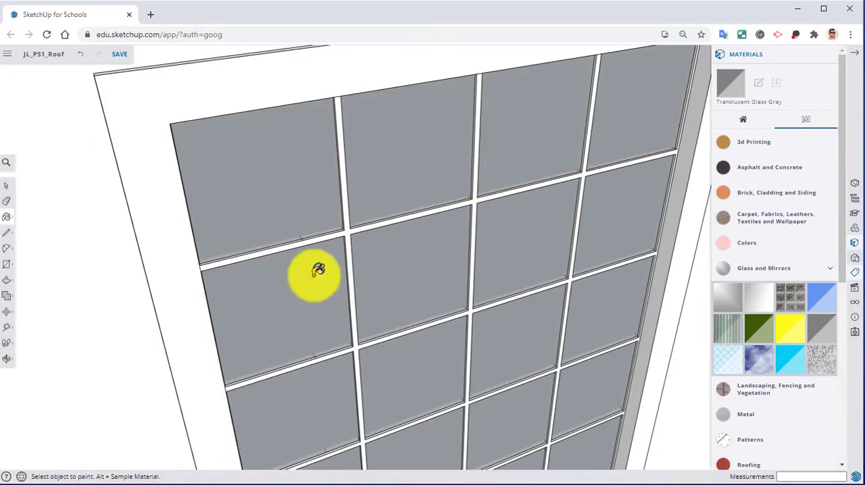
Paint the panes on the window's interior side with Translucent Glass Gray and check the transparency from outside.
middle_click_drag(318, 270, 516, 287)
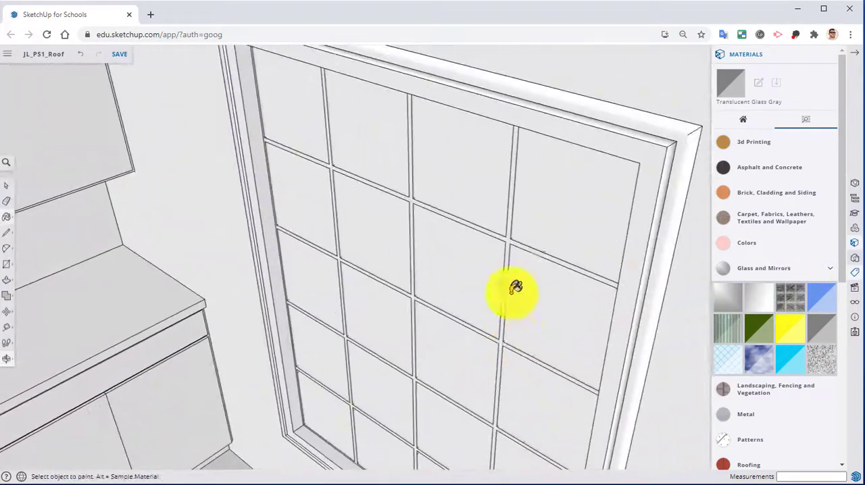
mouse_move(409, 179)
middle_mouse_down()
mouse_move(394, 256)
mouse_move(493, 202)
mouse_move(504, 153)
middle_mouse_up()
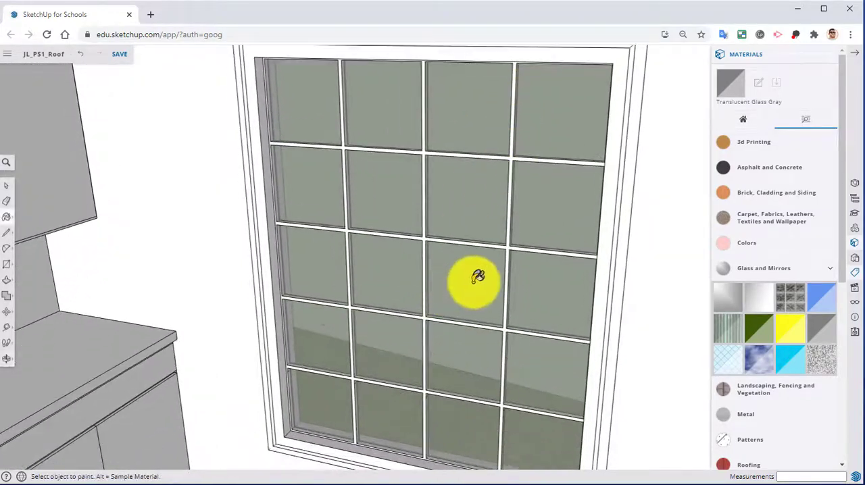
mouse_move(478, 277)
middle_mouse_down()
mouse_move(115, 301)
mouse_move(261, 300)
mouse_move(458, 229)
mouse_move(212, 238)
mouse_move(250, 264)
mouse_move(602, 277)
mouse_move(38, 254)
middle_mouse_up()
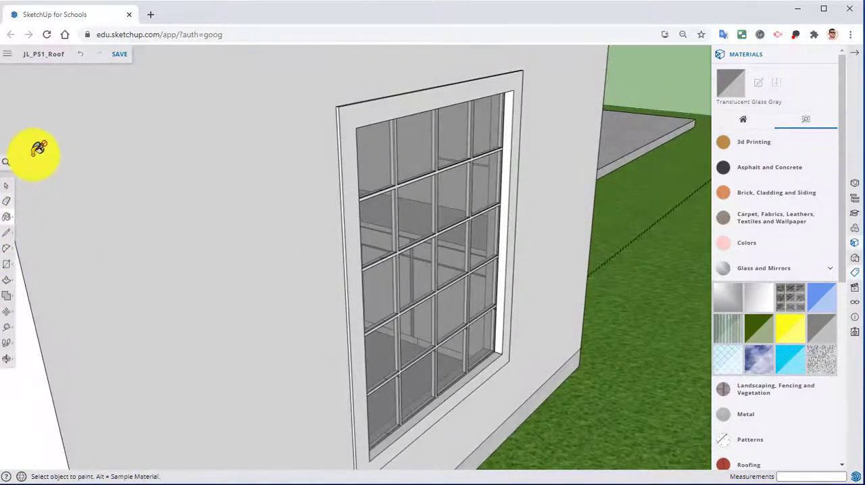
Select the entire connected window geometry and make it a component named Window.
left_click(6, 187)
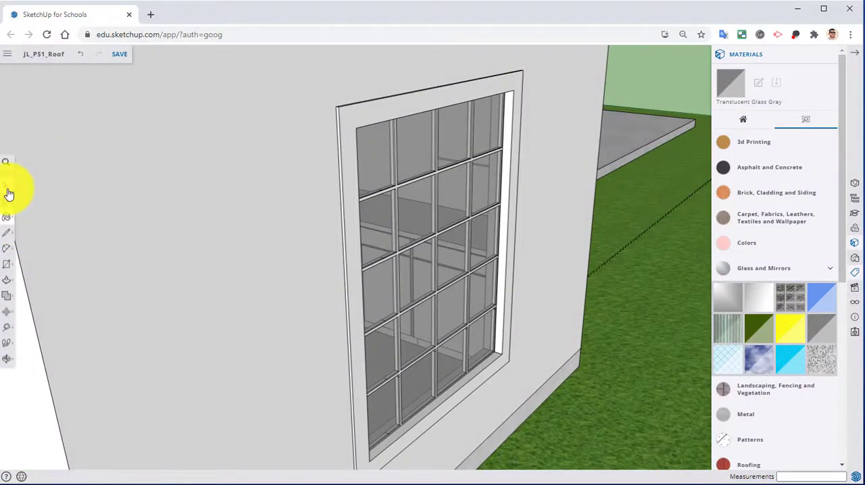
triple_click(348, 119)
left_click(349, 119)
triple_click(347, 121)
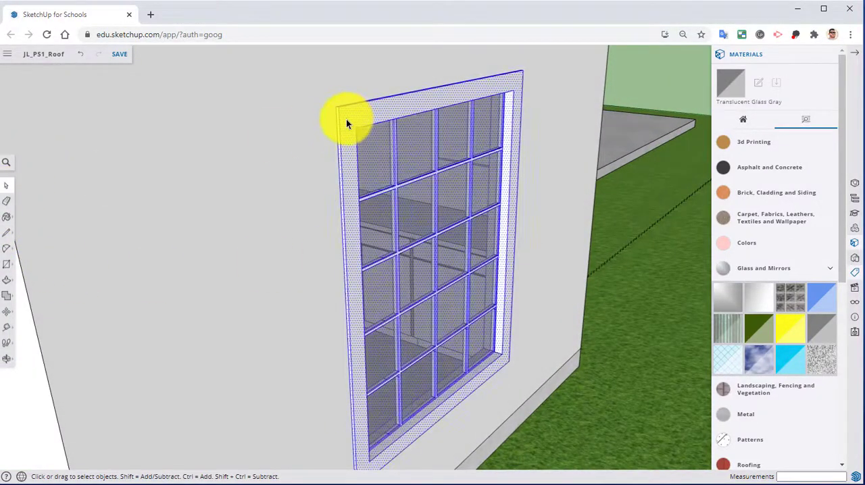
right_click(346, 121)
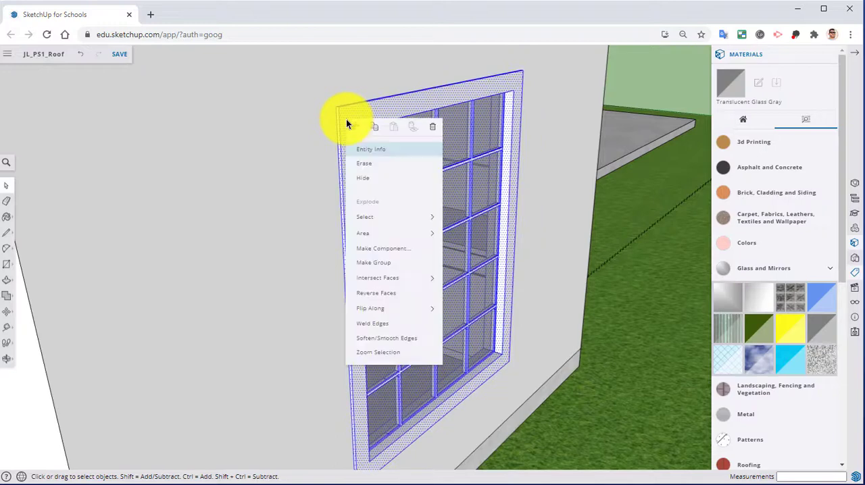
left_click(357, 248)
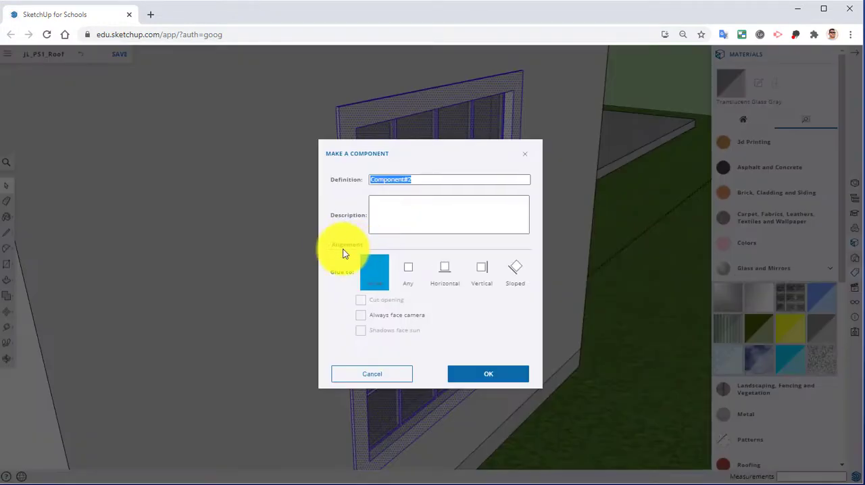
type("Window")
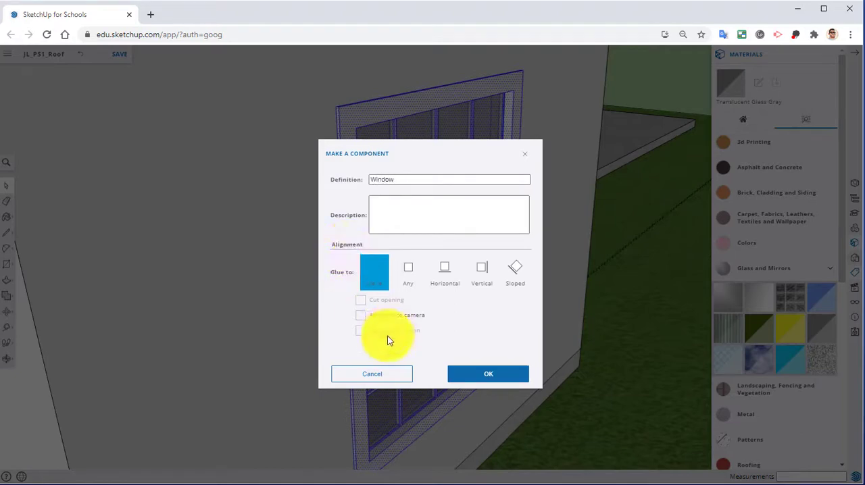
left_click(482, 370)
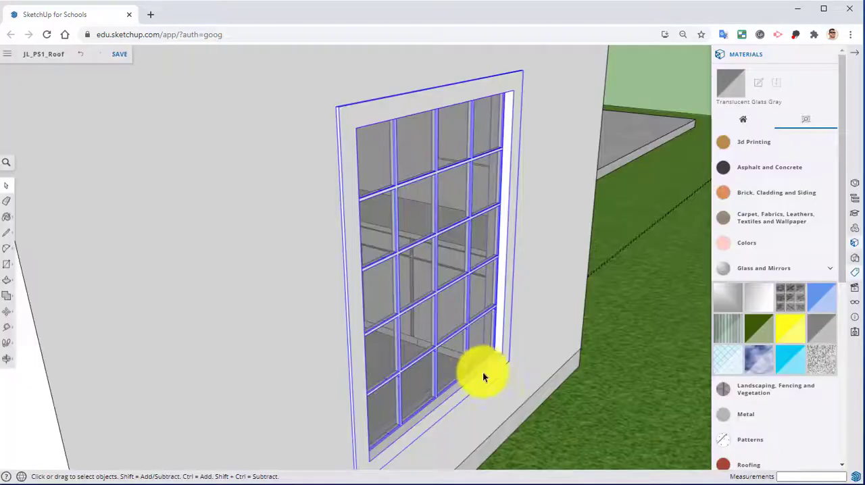
Assign the Window tag to the window component and make that tag visible in the model.
left_click(828, 56)
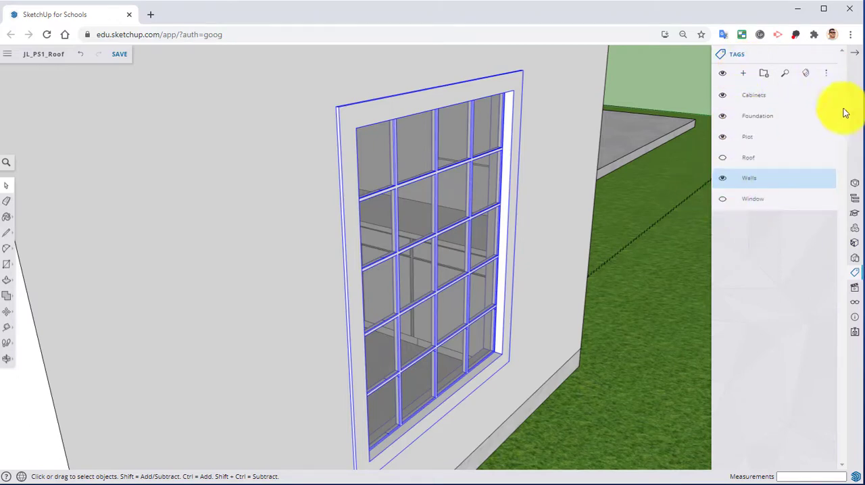
left_click(855, 182)
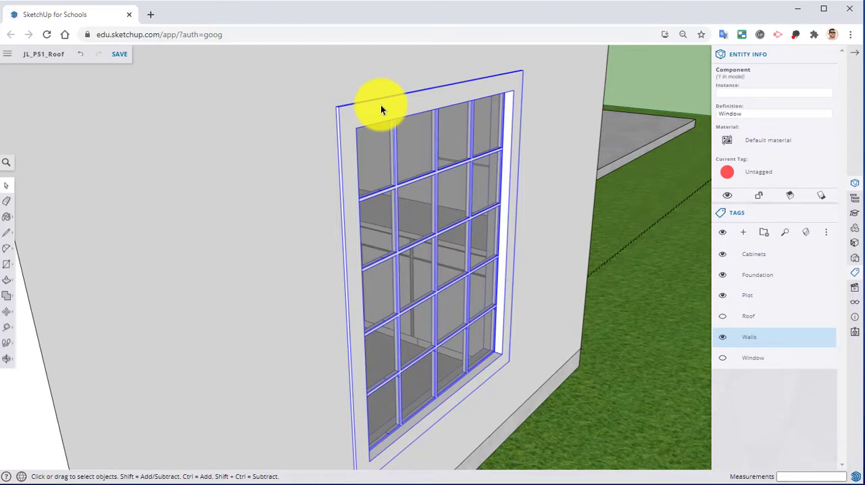
left_click(753, 176)
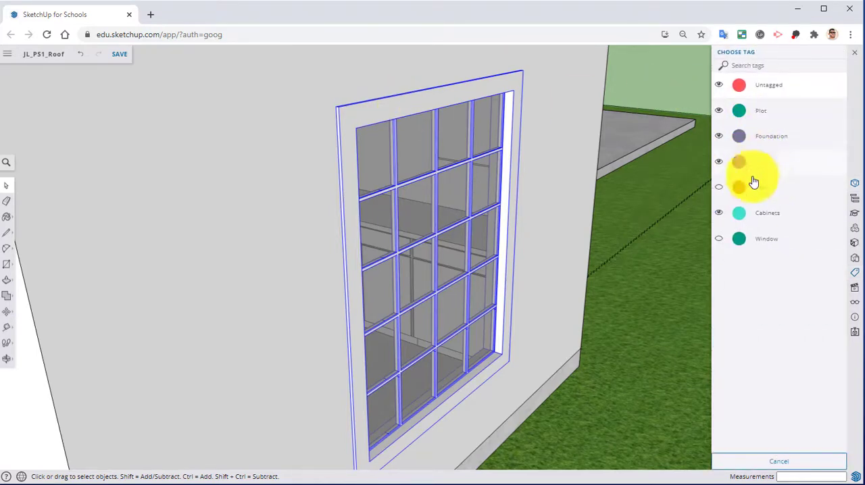
left_click(754, 242)
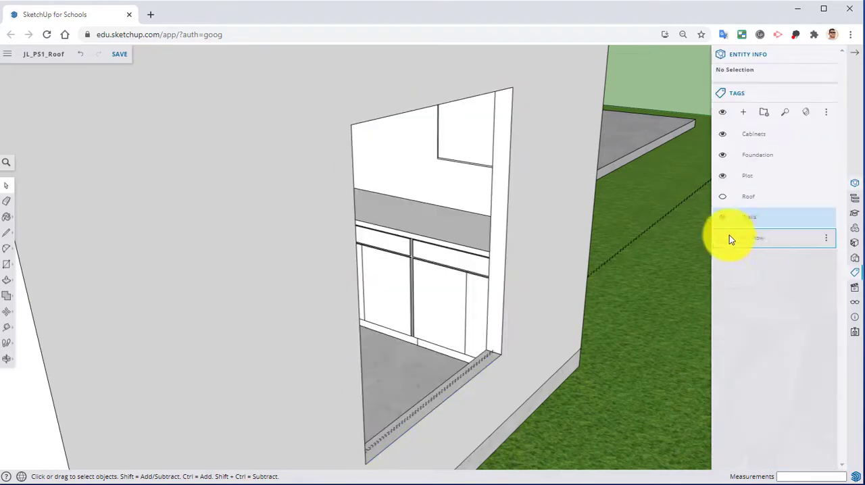
left_click(722, 238)
middle_click_drag(679, 235, 710, 256)
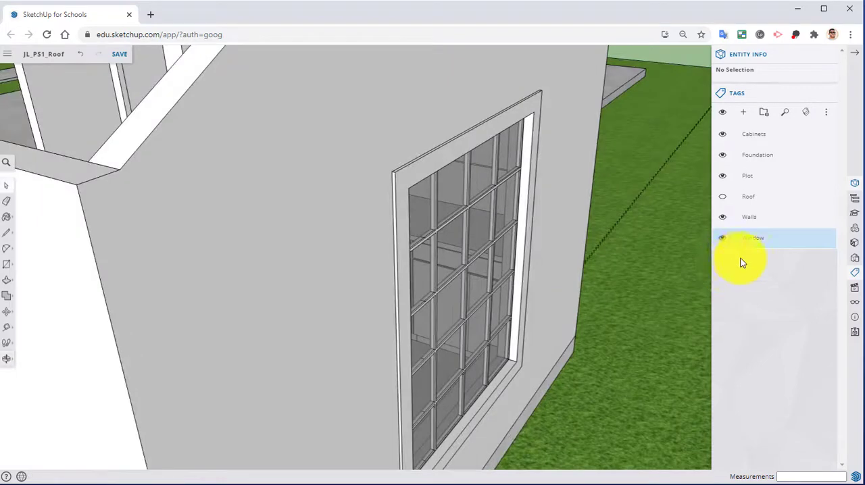
Hide the Window tag to test the window's visibility from inside the room, and undo the window's tag assignment.
left_click(850, 200)
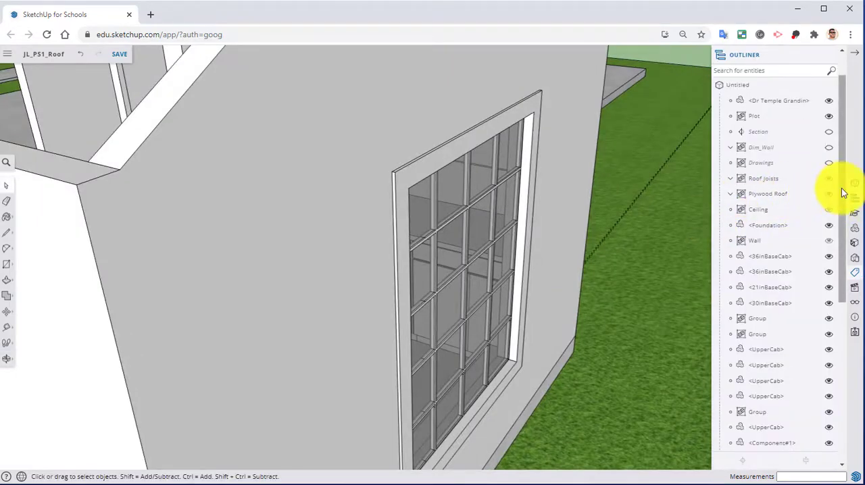
middle_click_drag(687, 216, 515, 265)
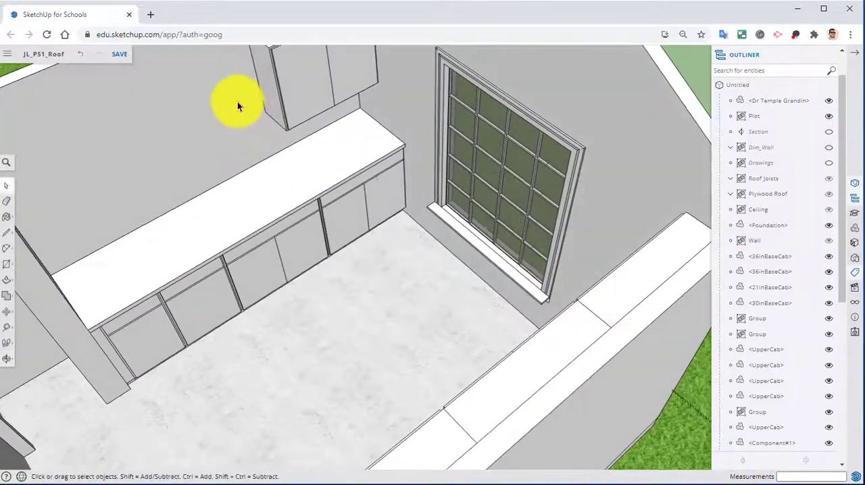
left_click(830, 57)
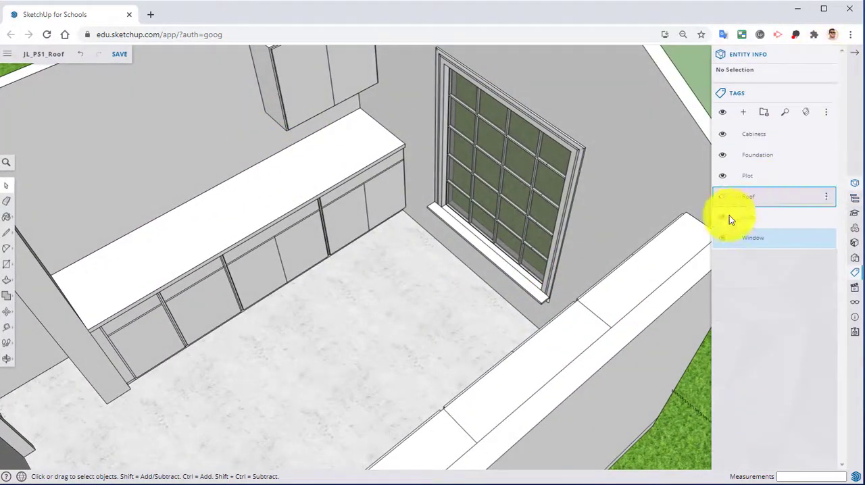
left_click(722, 238)
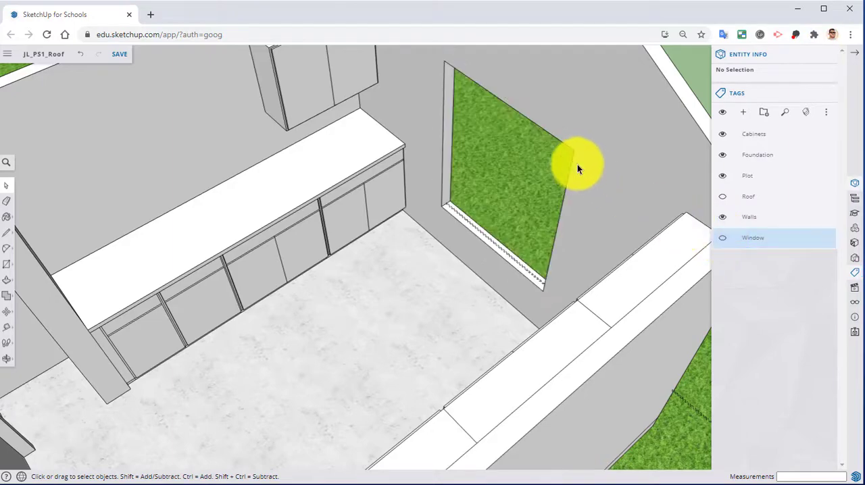
middle_click_drag(554, 162, 511, 162)
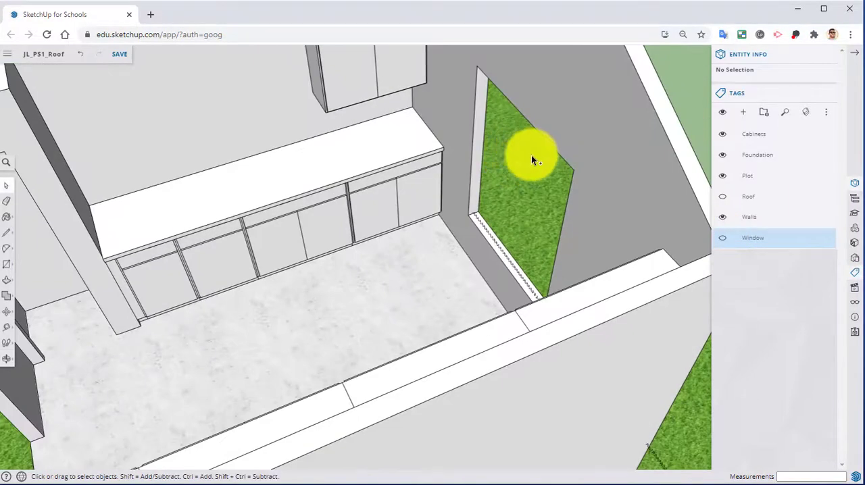
key("ctrl+z")
key("ctrl+z")
Examine the window's trim and lower edge from inside and outside the room, along with the other wall opening.
middle_click_drag(641, 186, 479, 173)
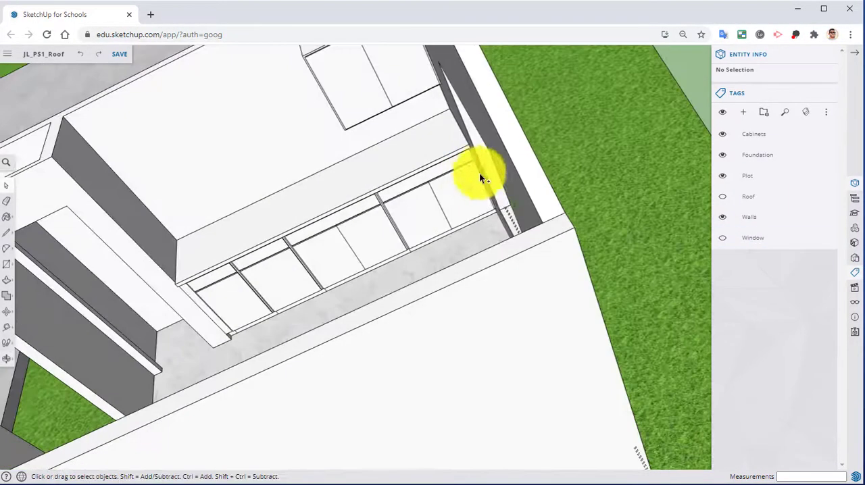
middle_click_drag(571, 209, 381, 170)
scroll(480, 222, "up", 2)
scroll(381, 170, "up", 2)
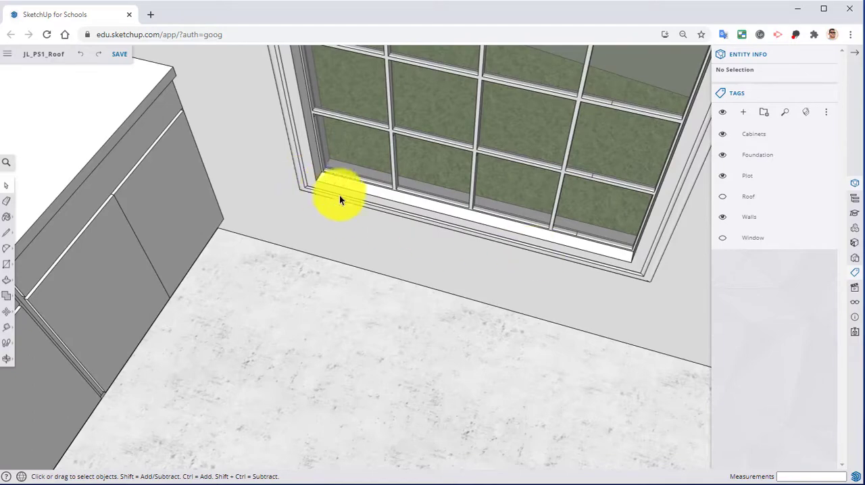
scroll(521, 267, "down", 2)
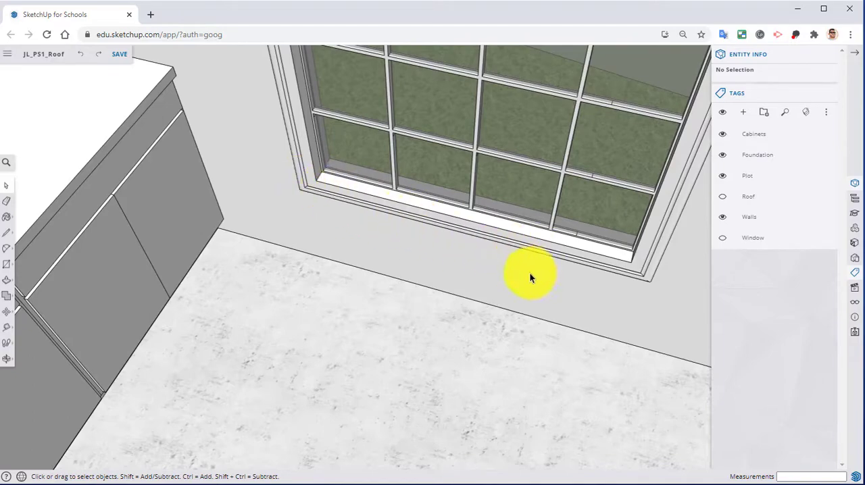
middle_click_drag(532, 276, 147, 258)
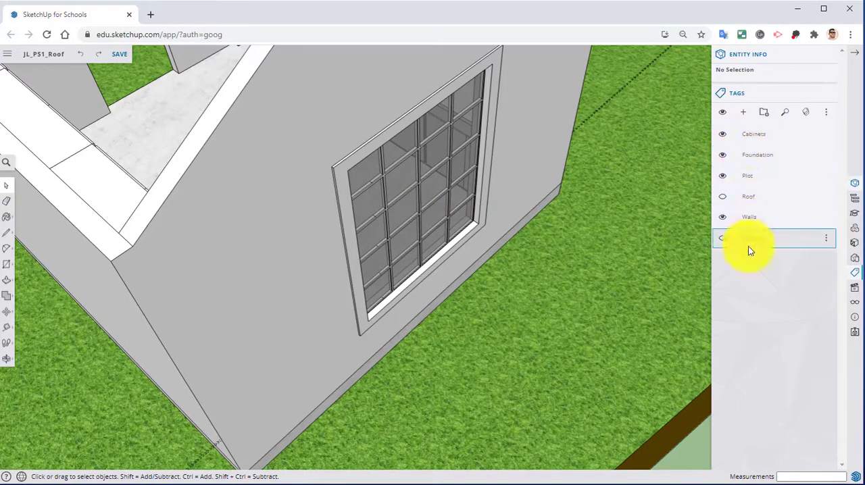
middle_click_drag(375, 231, 608, 169)
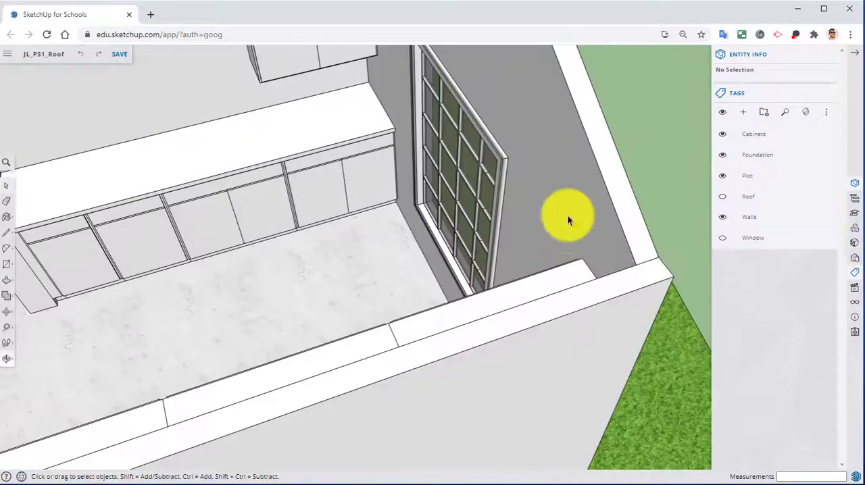
middle_click_drag(196, 217, 308, 211)
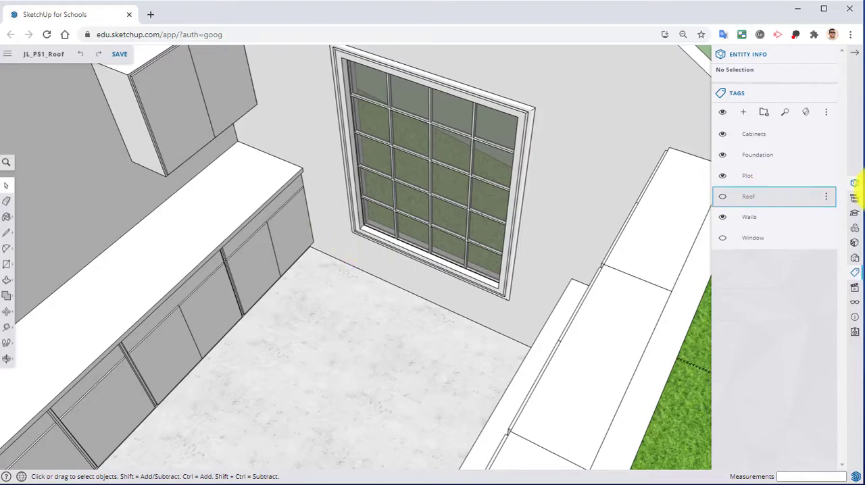
middle_click_drag(473, 237, 324, 318)
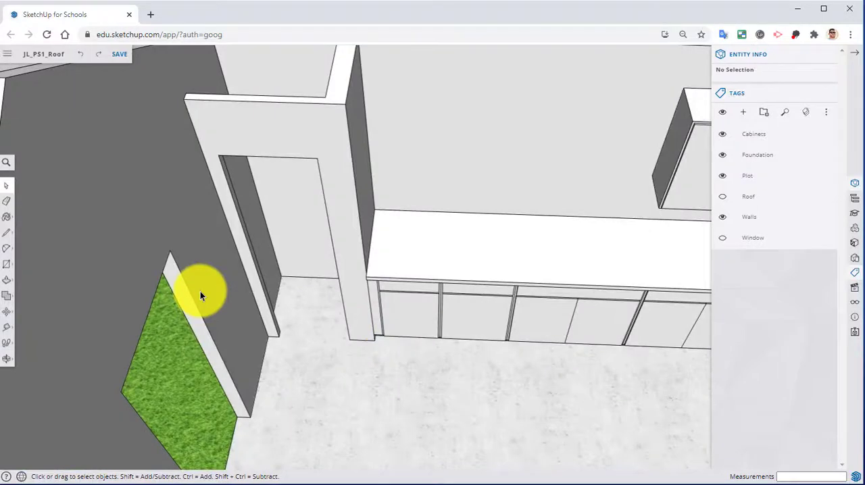